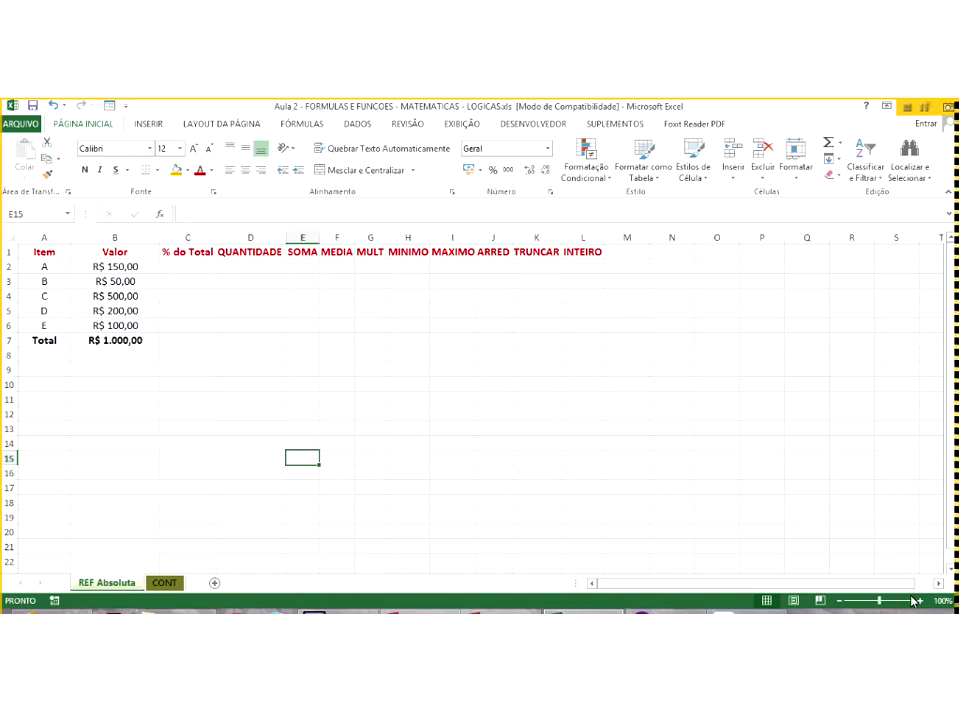
- Widen columns E through L so the headings from SOMA to INTEIRO have space between them
{"action": "left_click", "coordinate": [919, 600]}
{"action": "left_click", "coordinate": [919, 600]}
{"action": "left_click", "coordinate": [919, 600]}
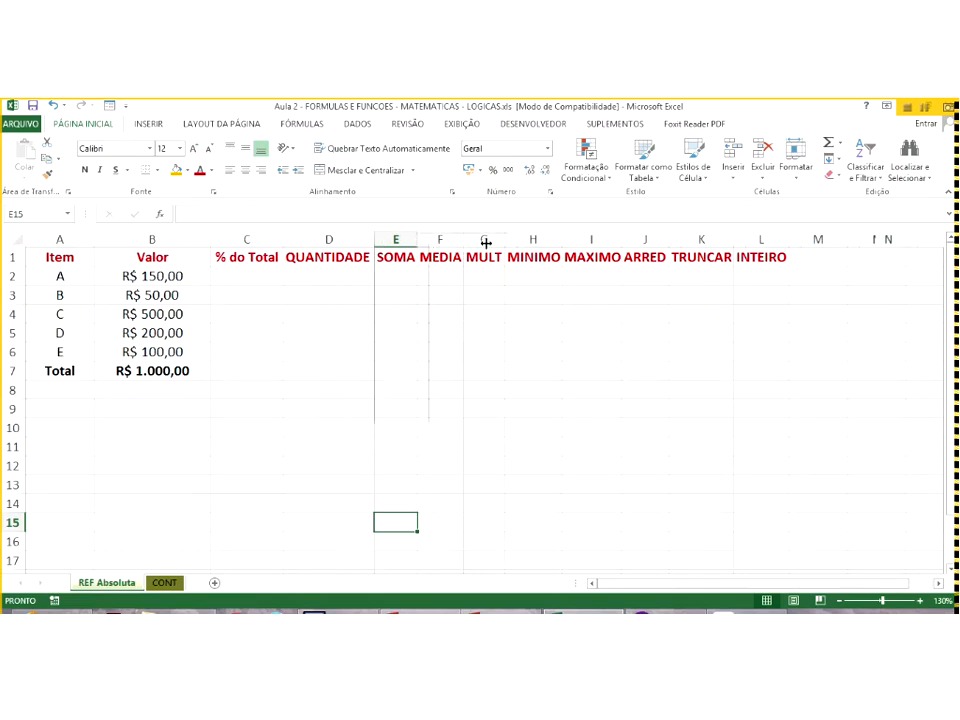
{"action": "left_click_drag", "start_coordinate": [478, 242], "coordinate": [525, 238]}
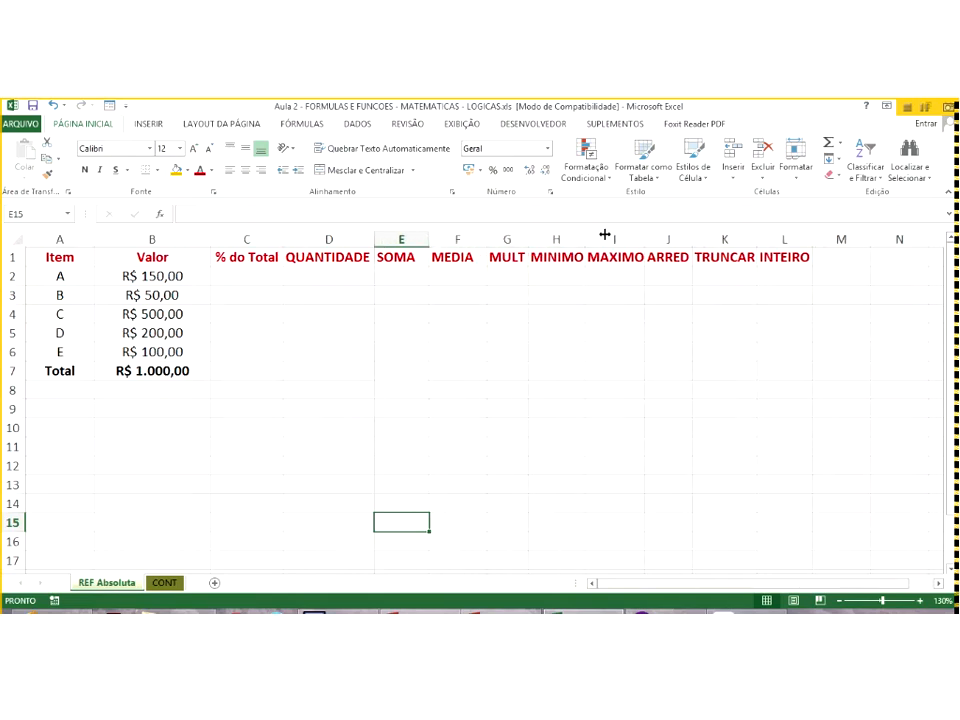
{"action": "left_click_drag", "start_coordinate": [606, 233], "coordinate": [810, 234]}
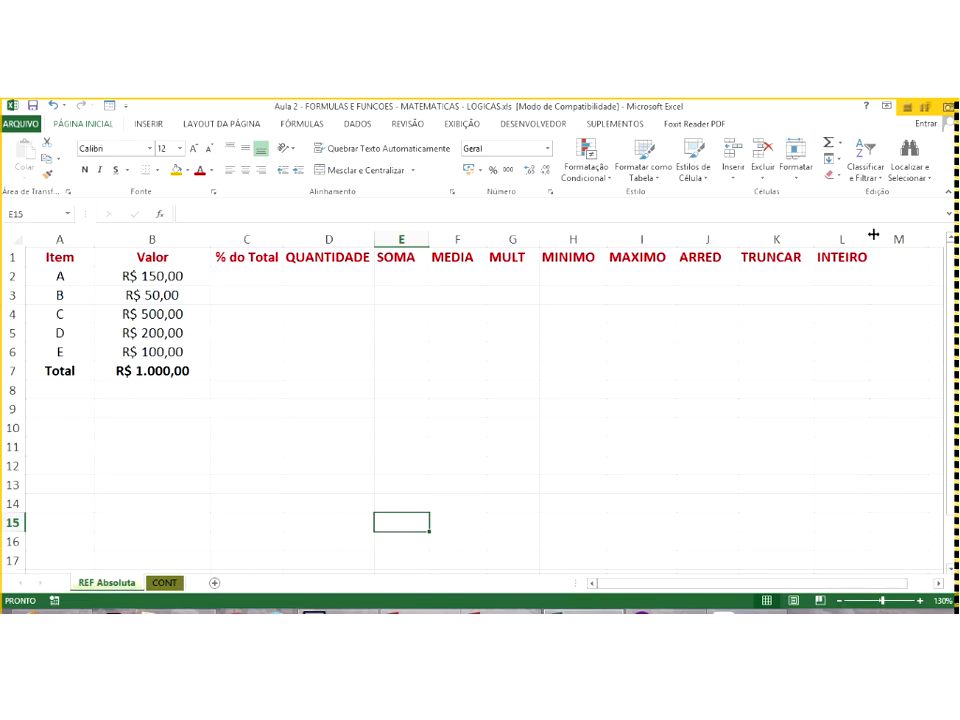
{"action": "left_click_drag", "start_coordinate": [872, 235], "coordinate": [880, 235]}
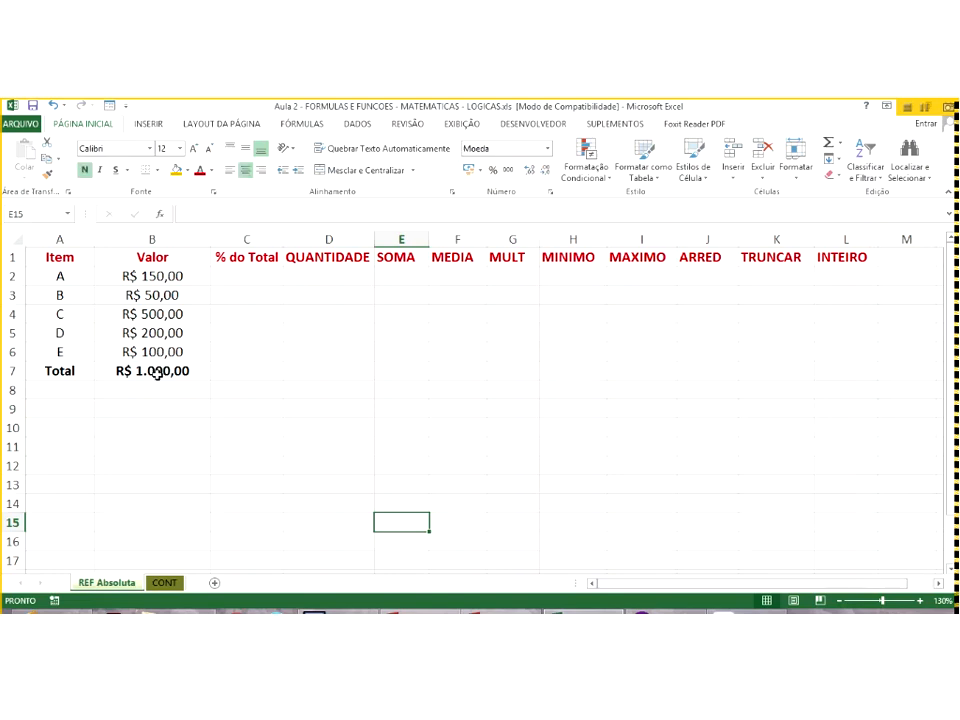
- Clear the existing Total formula from cell B7, leaving the values in B2:B6 in place
{"action": "left_click", "coordinate": [157, 374]}
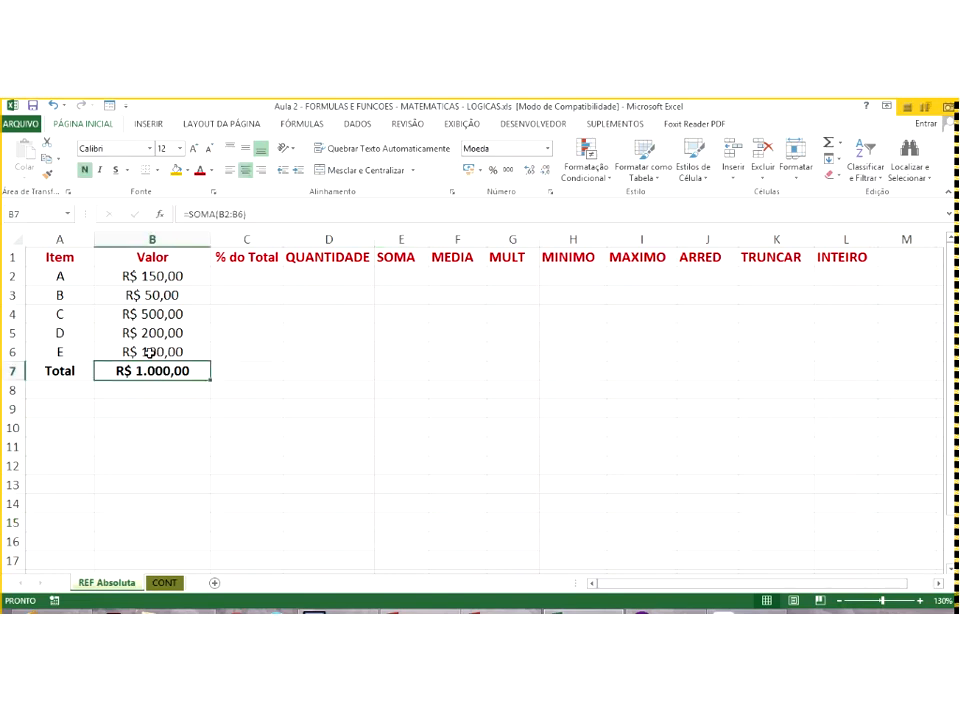
{"action": "key", "text": "Delete"}
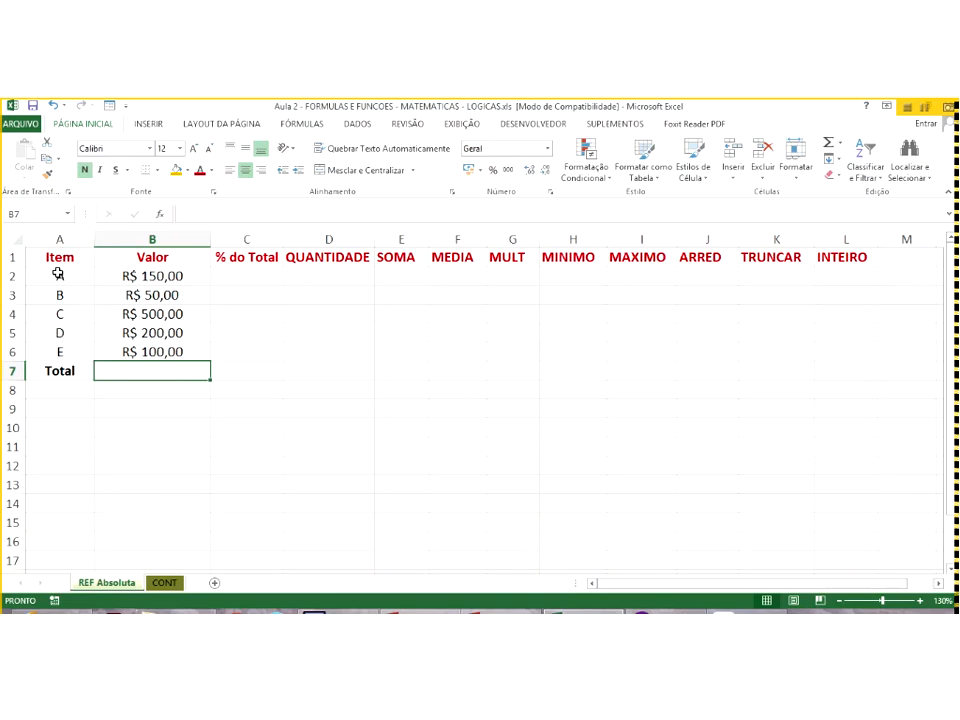
{"action": "left_click_drag", "start_coordinate": [60, 275], "coordinate": [66, 371]}
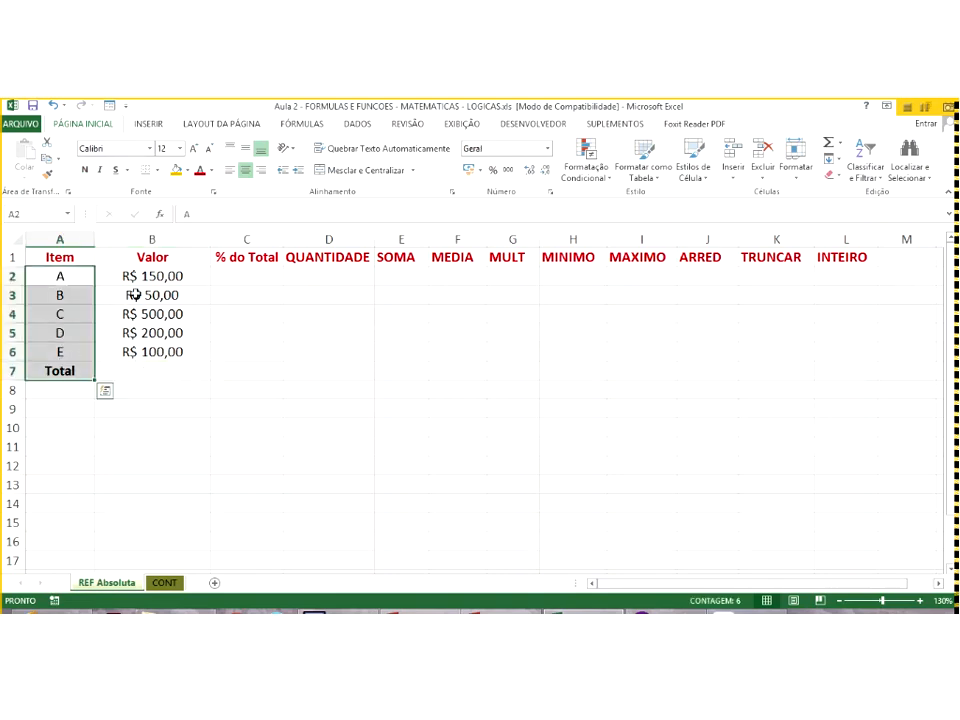
{"action": "left_click", "coordinate": [152, 240]}
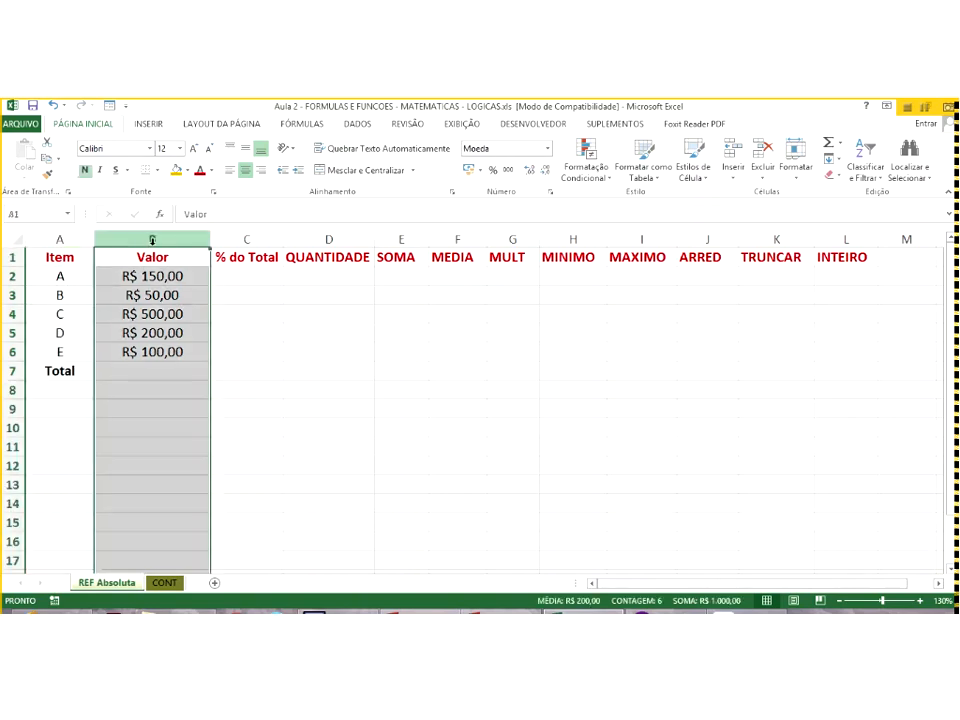
{"action": "left_click_drag", "start_coordinate": [146, 276], "coordinate": [140, 365]}
{"action": "left_click", "coordinate": [133, 372]}
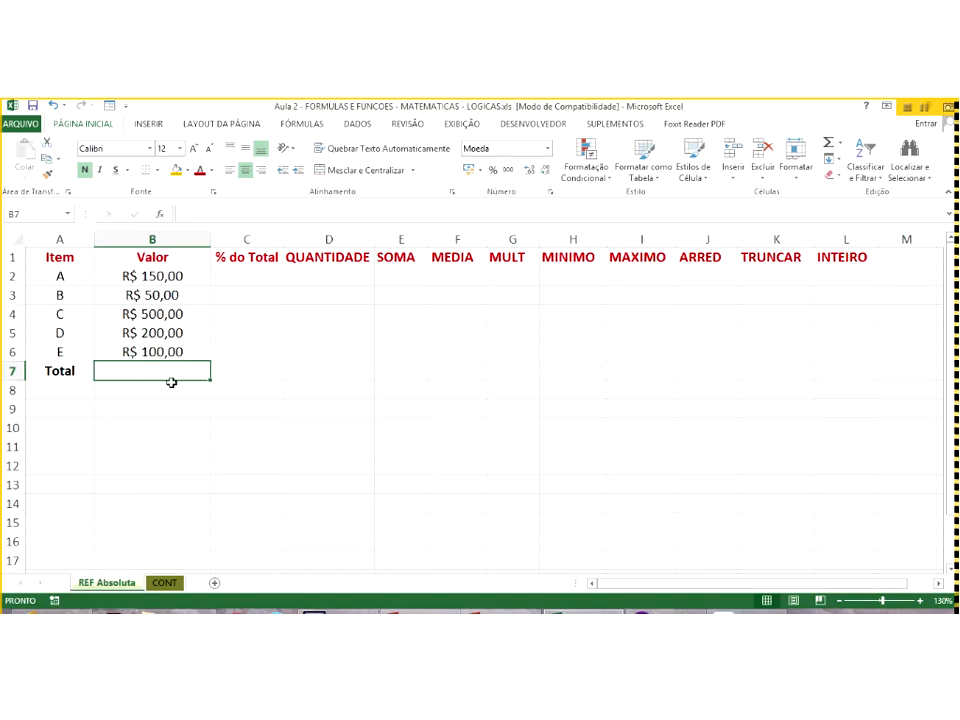
- Calculate the Total in cell B7 by adding each value individually with the formula =B2+B3+B4+B5+B6
{"action": "type", "text": "="}
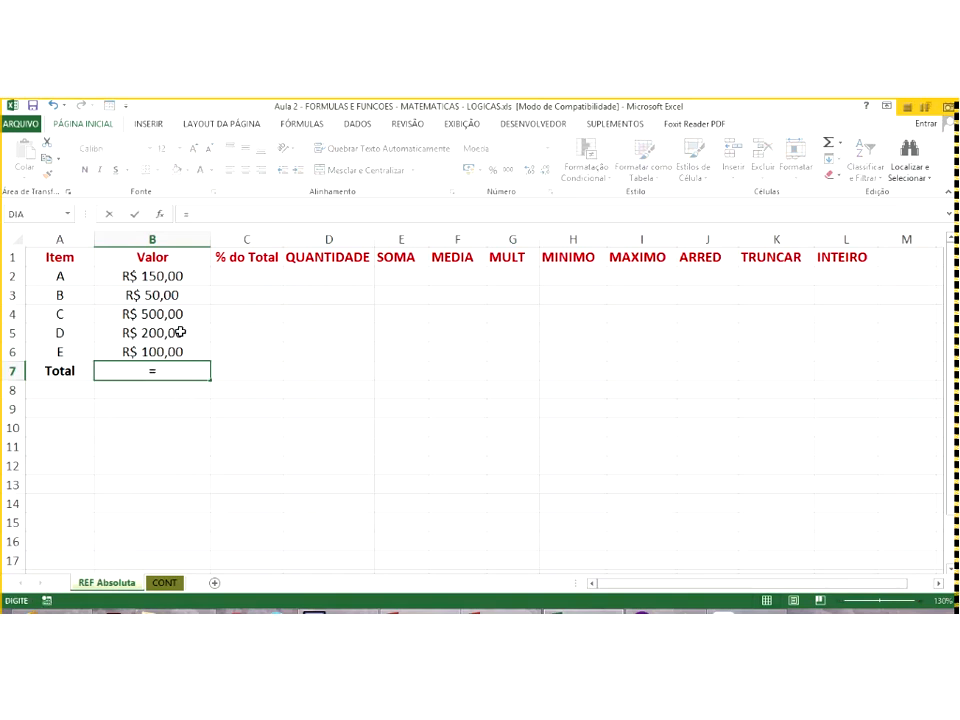
{"action": "left_click", "coordinate": [179, 276]}
{"action": "type", "text": "+"}
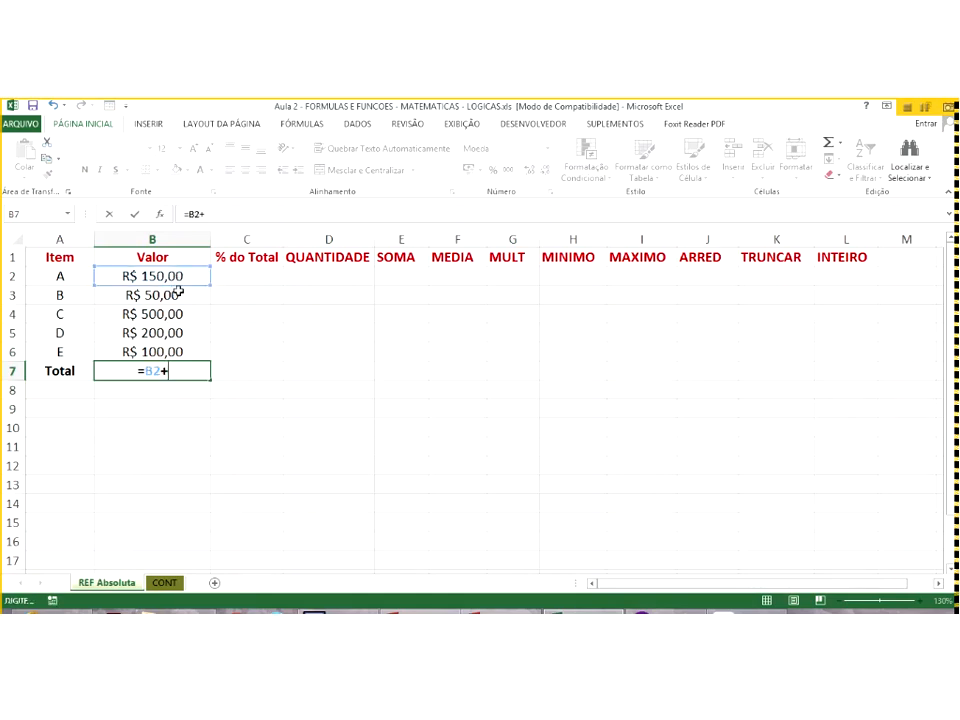
{"action": "left_click", "coordinate": [178, 294]}
{"action": "type", "text": "+"}
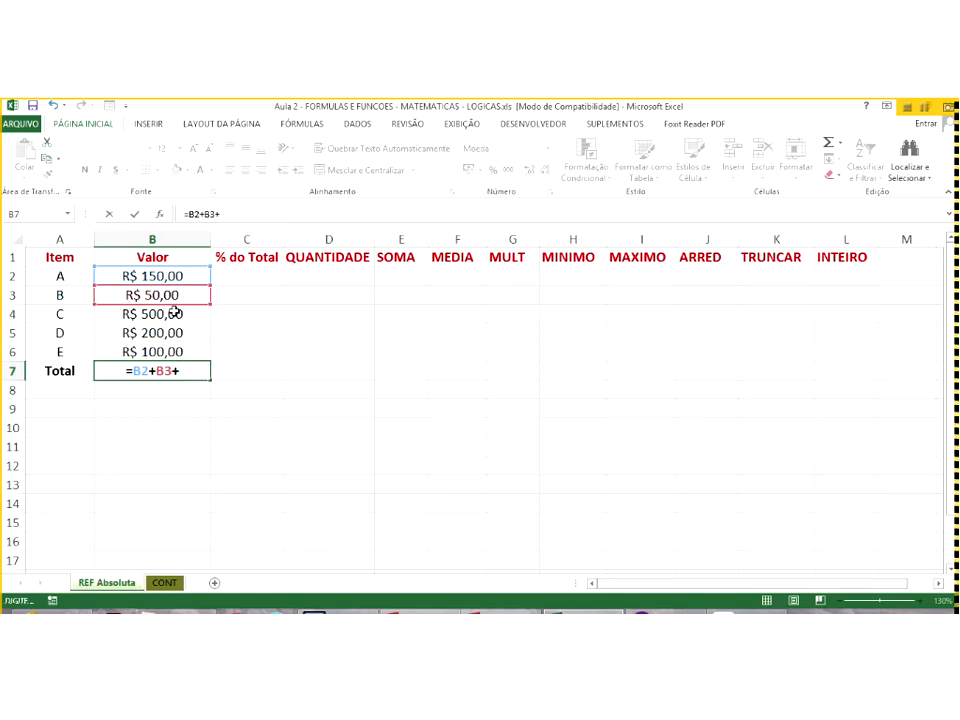
{"action": "left_click", "coordinate": [175, 313]}
{"action": "type", "text": "+"}
{"action": "left_click", "coordinate": [175, 332]}
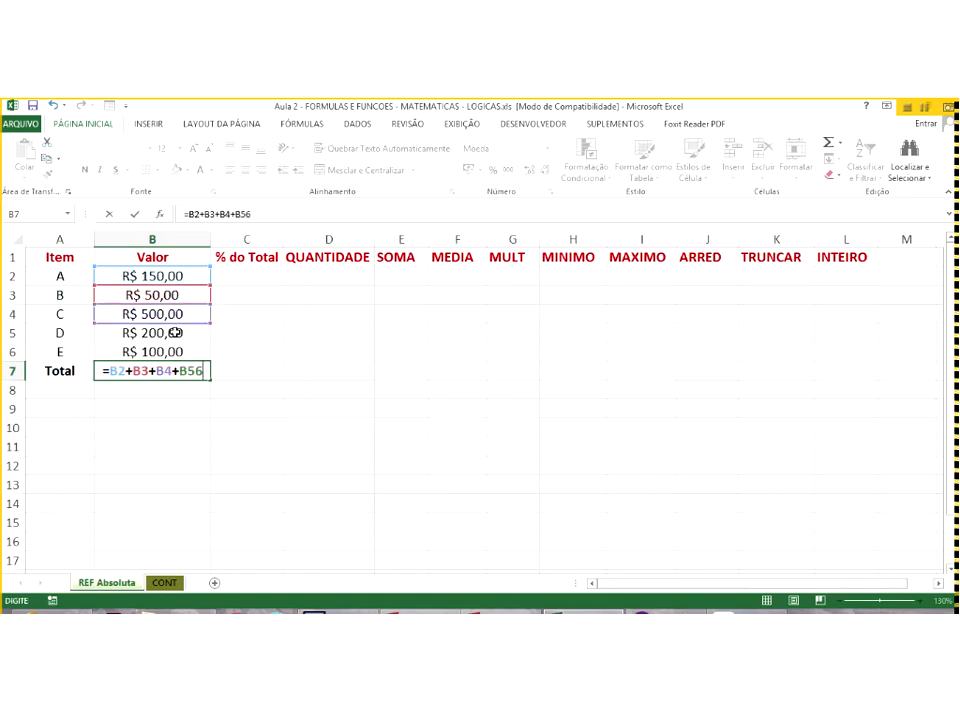
{"action": "type", "text": "6"}
{"action": "key", "text": "BackSpace"}
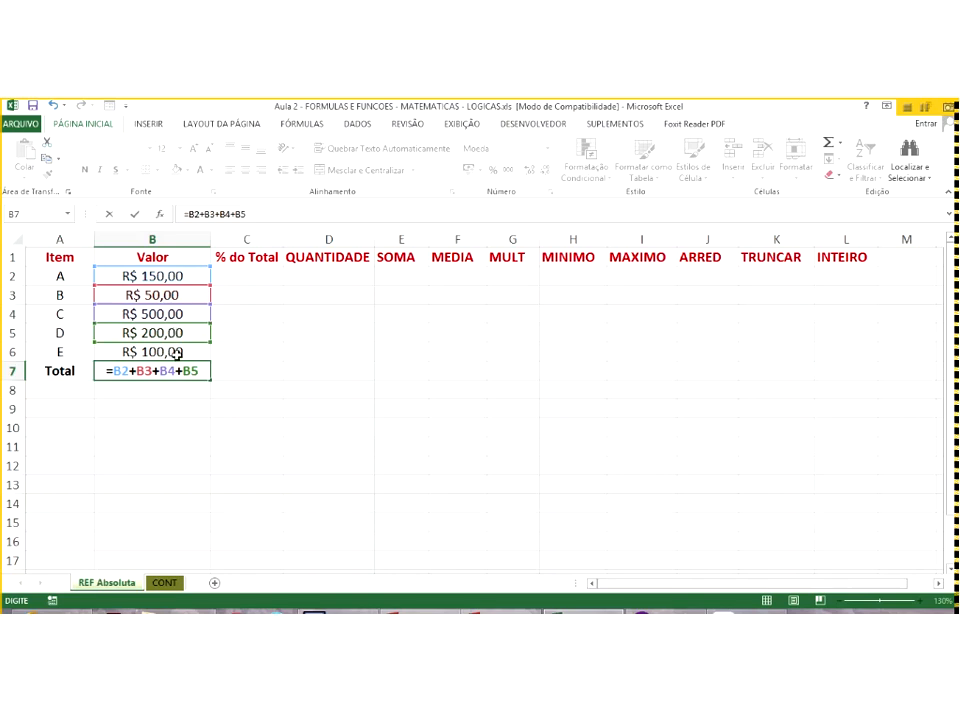
{"action": "type", "text": "+"}
{"action": "left_click", "coordinate": [177, 352]}
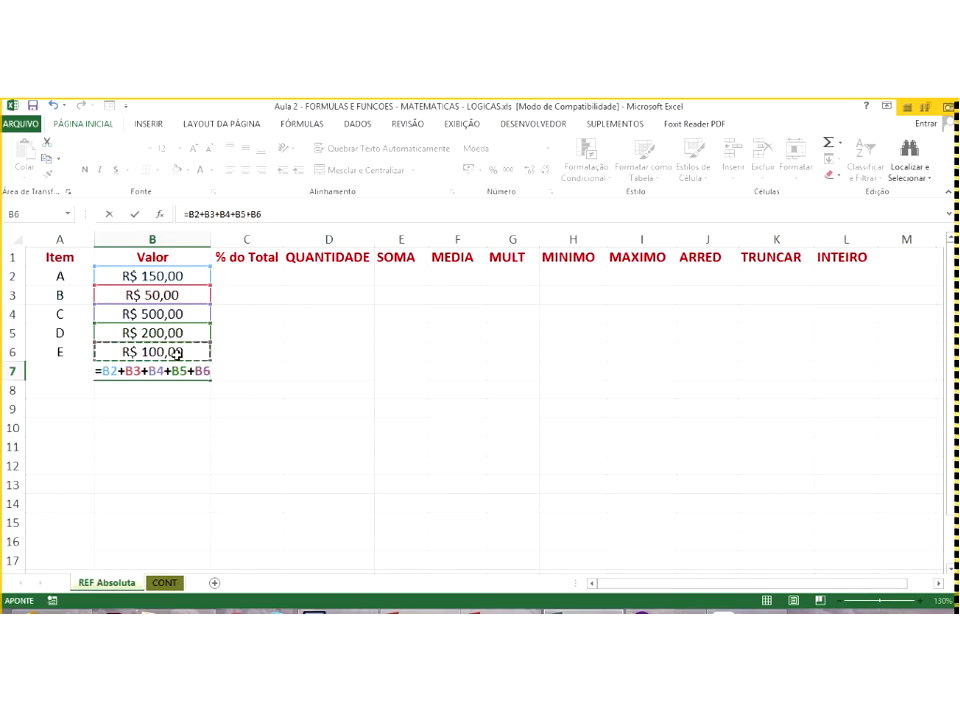
{"action": "key", "text": "Return"}
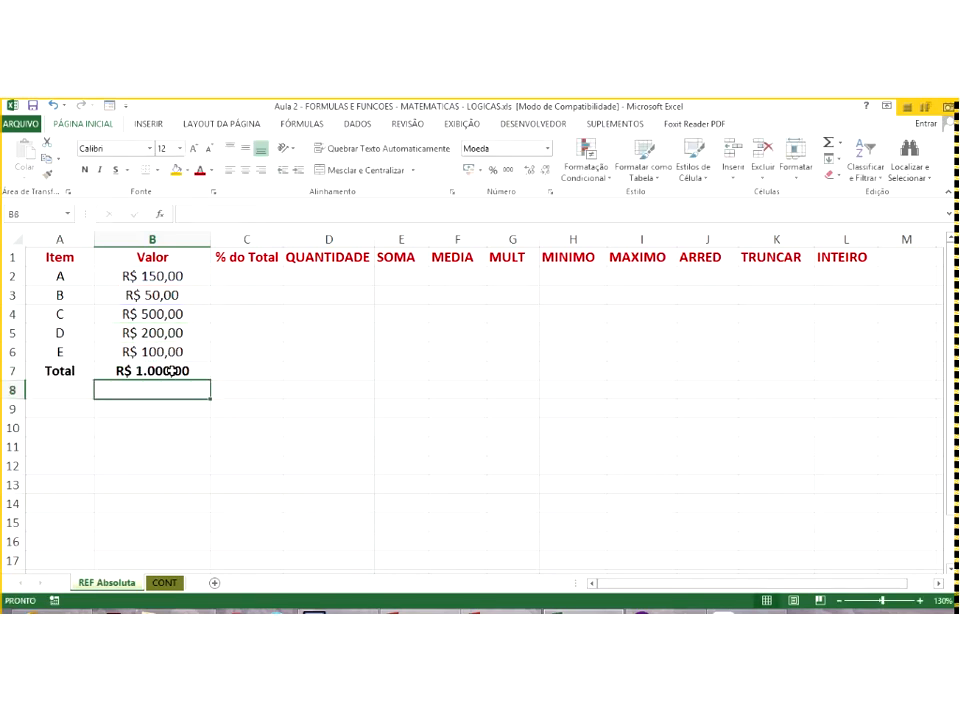
- Start a SOMA function in cell B7 in place of the cell-by-cell addition formula
{"action": "left_click", "coordinate": [172, 371]}
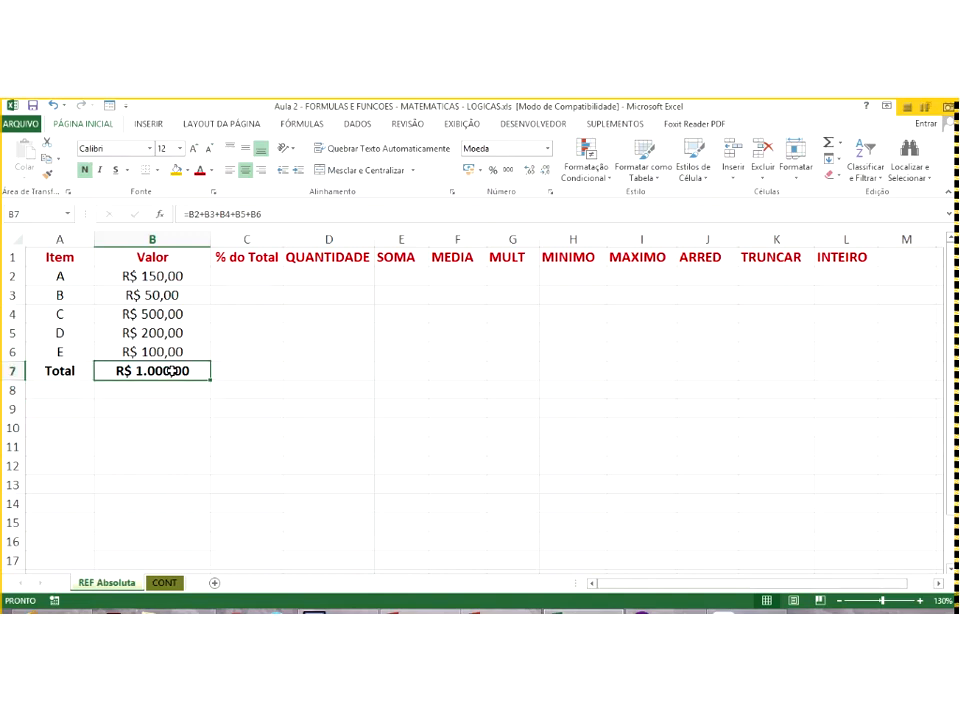
{"action": "type", "text": "="}
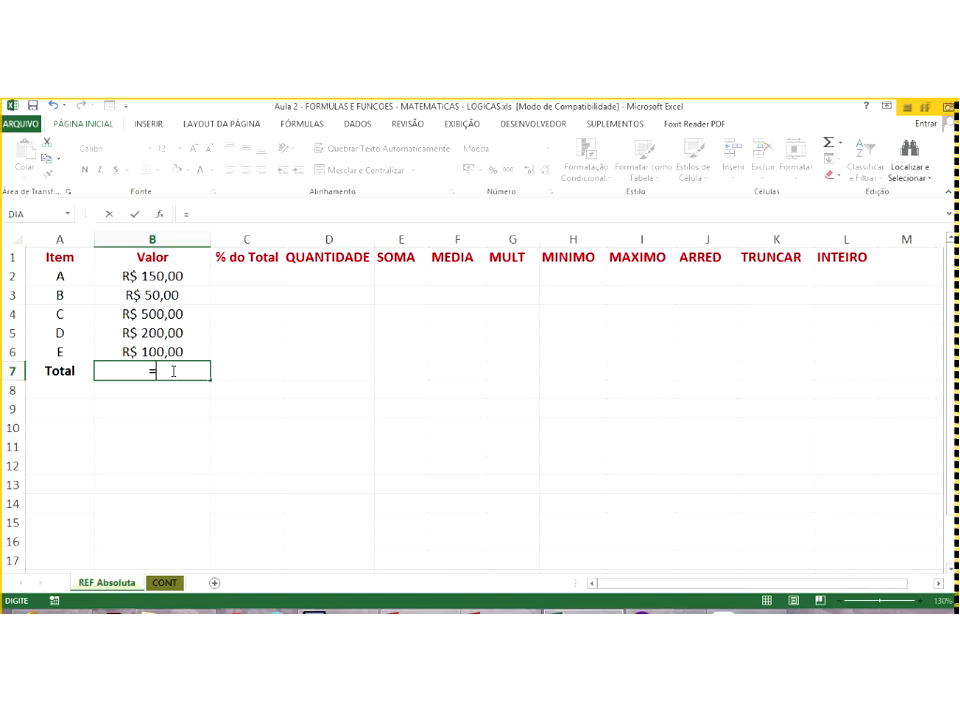
{"action": "type", "text": "soma"}
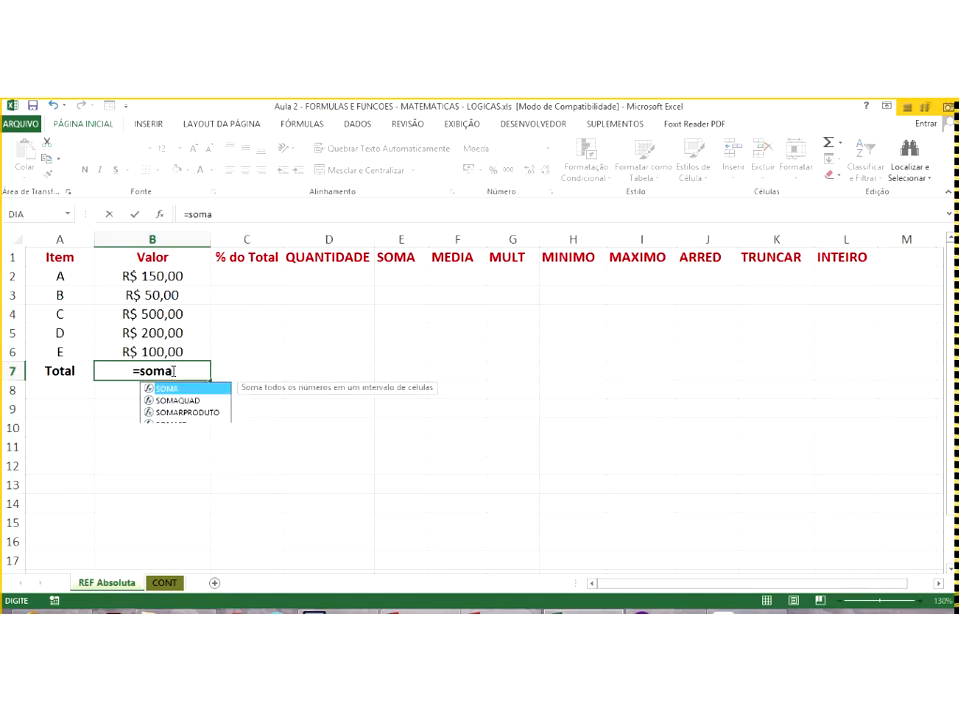
{"action": "type", "text": "("}
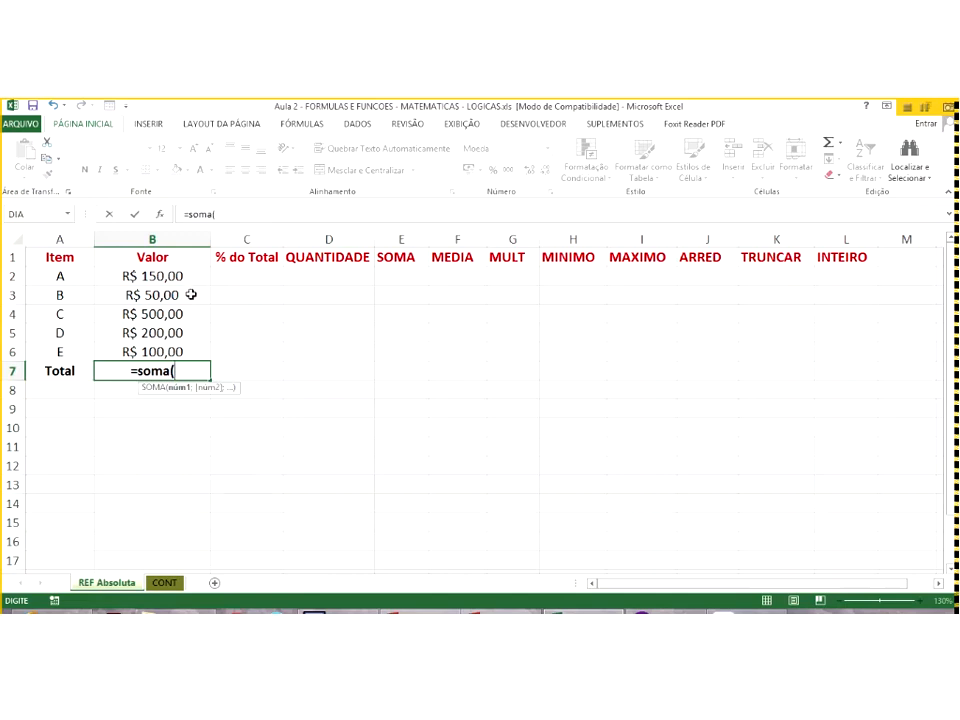
{"action": "type", "text": "b4;"}
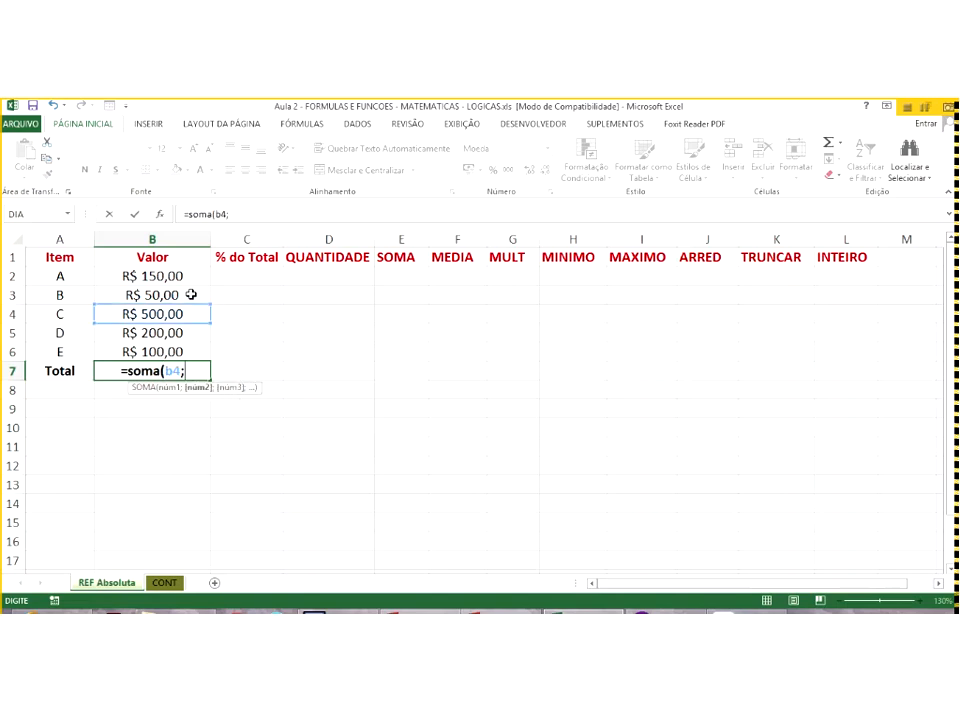
{"action": "type", "text": "b2"}
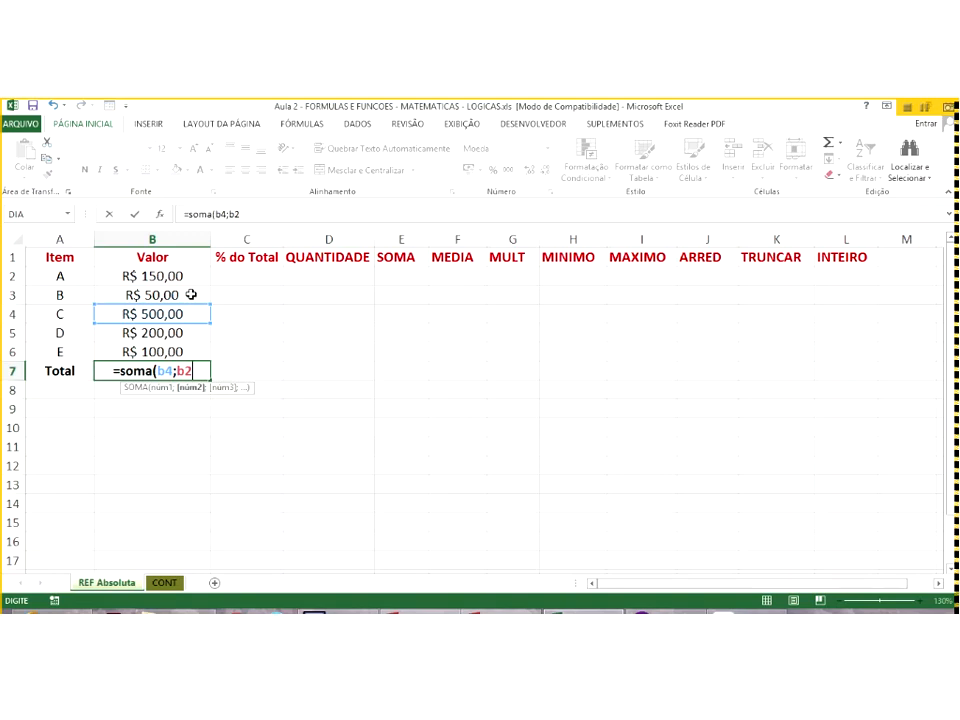
{"action": "type", "text": ";b2"}
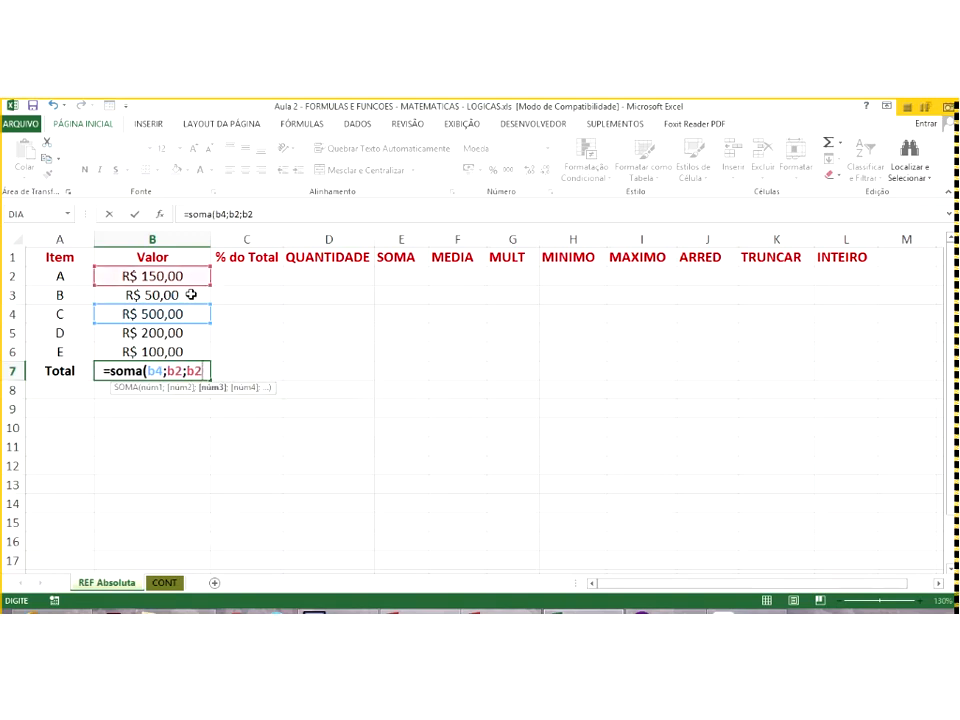
{"action": "key", "text": "BackSpace"}
{"action": "type", "text": "3"}
{"action": "key", "text": "BackSpace"}
{"action": "key", "text": "BackSpace"}
{"action": "key", "text": "BackSpace"}
{"action": "key", "text": "BackSpace"}
{"action": "key", "text": "BackSpace"}
{"action": "key", "text": "BackSpace"}
{"action": "key", "text": "BackSpace"}
{"action": "key", "text": "BackSpace"}
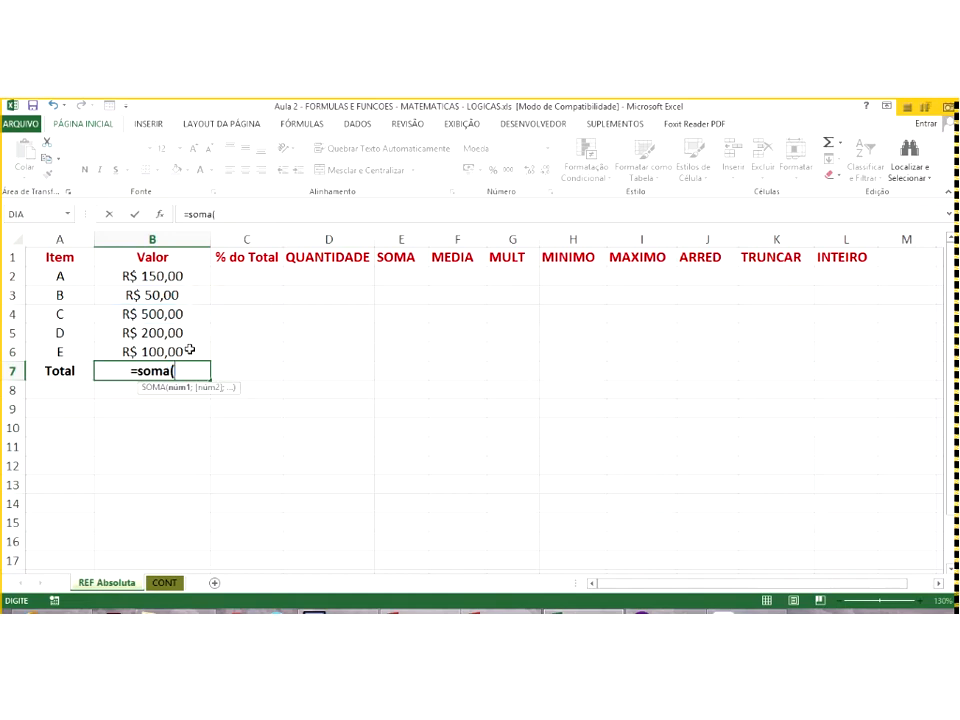
{"action": "left_click_drag", "start_coordinate": [152, 276], "coordinate": [190, 349]}
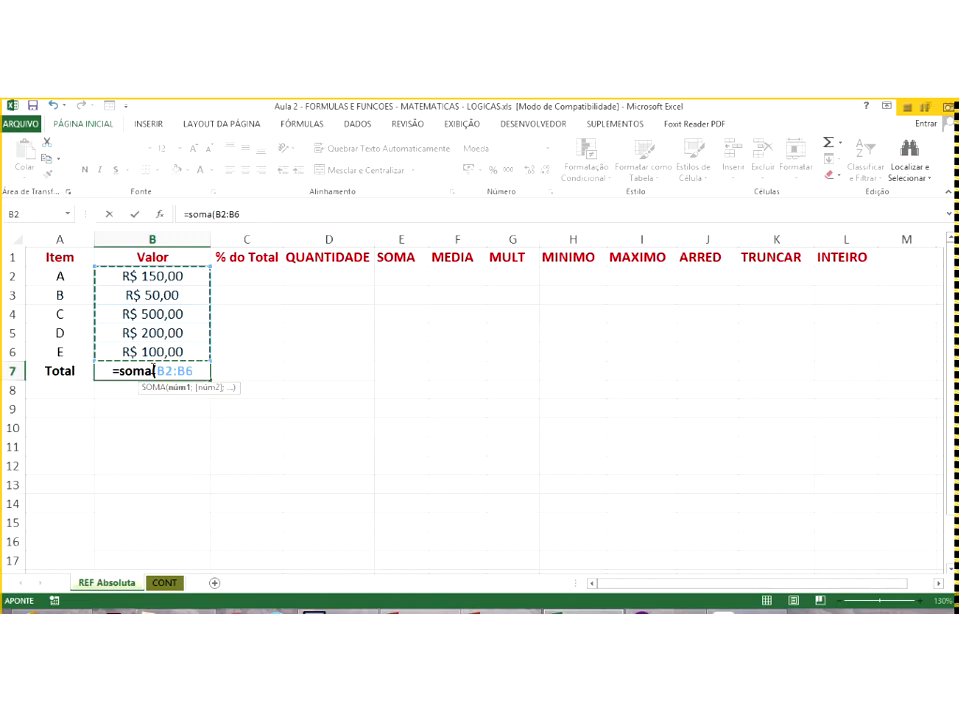
{"action": "double_click", "coordinate": [155, 370]}
{"action": "key", "text": "BackSpace"}
{"action": "key", "text": "BackSpace"}
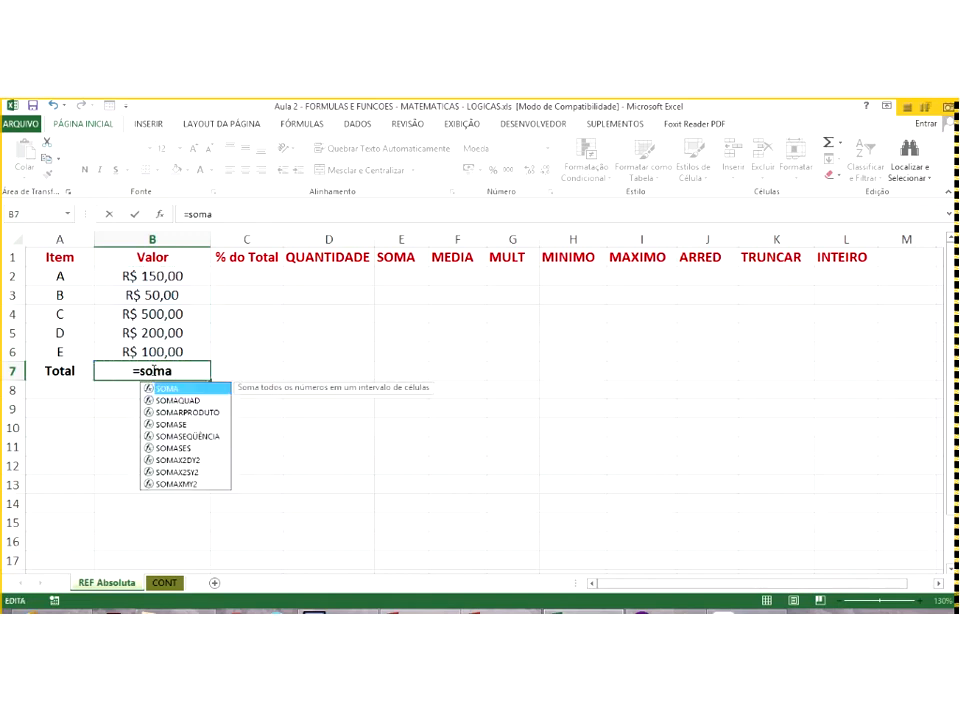
- Complete the Total formula in B7 using the suggested SOMA function with the range B2:B6
{"action": "double_click", "coordinate": [170, 389]}
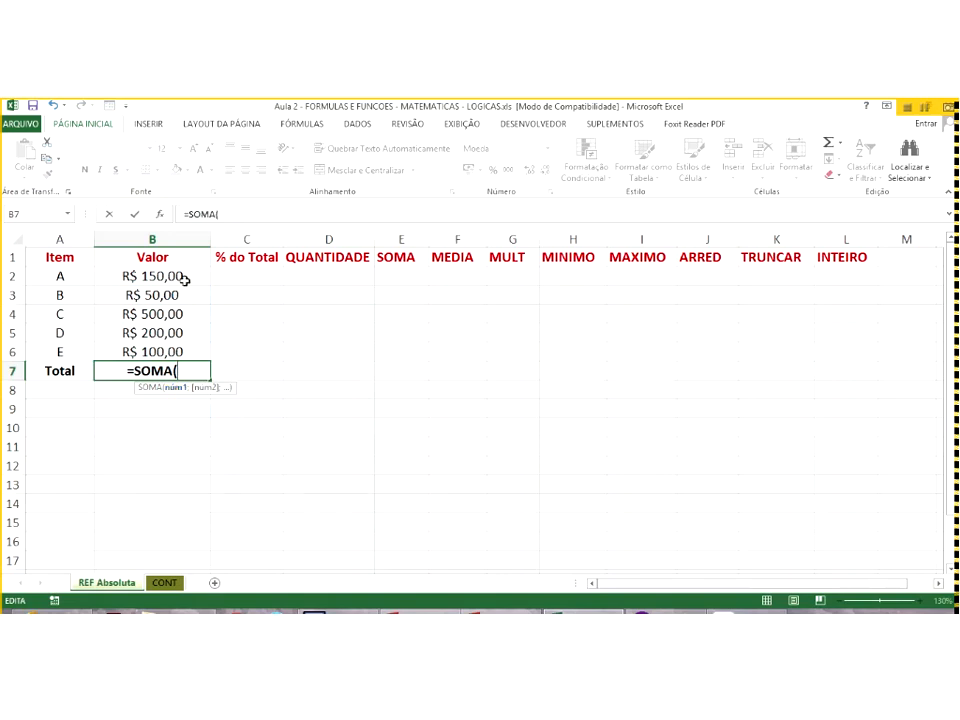
{"action": "left_click_drag", "start_coordinate": [185, 271], "coordinate": [183, 344]}
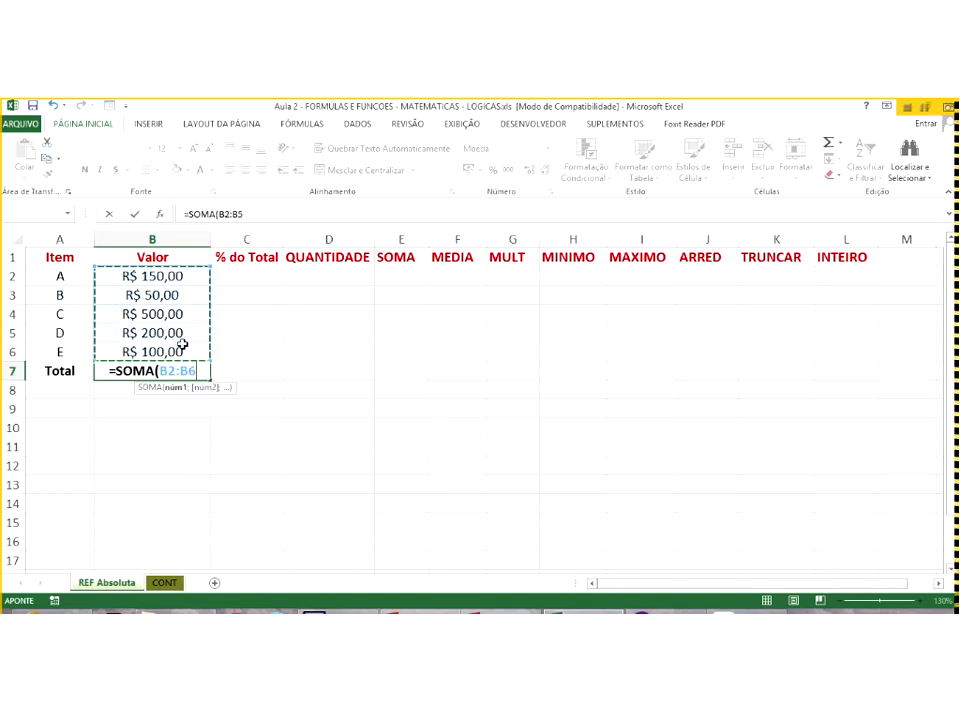
{"action": "key", "text": "Return"}
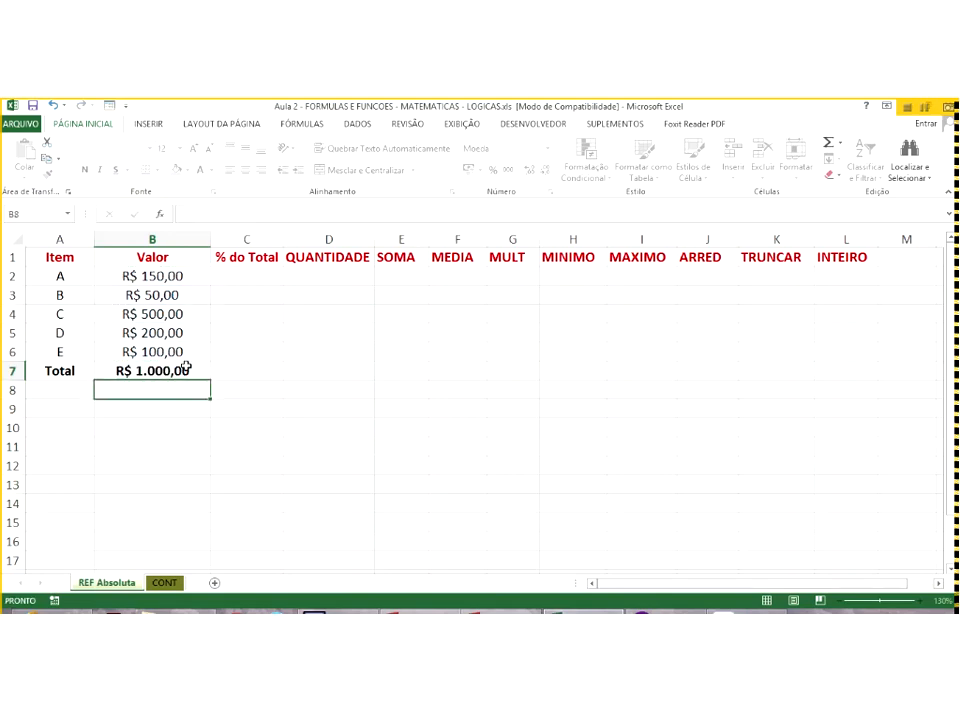
{"action": "left_click", "coordinate": [186, 368]}
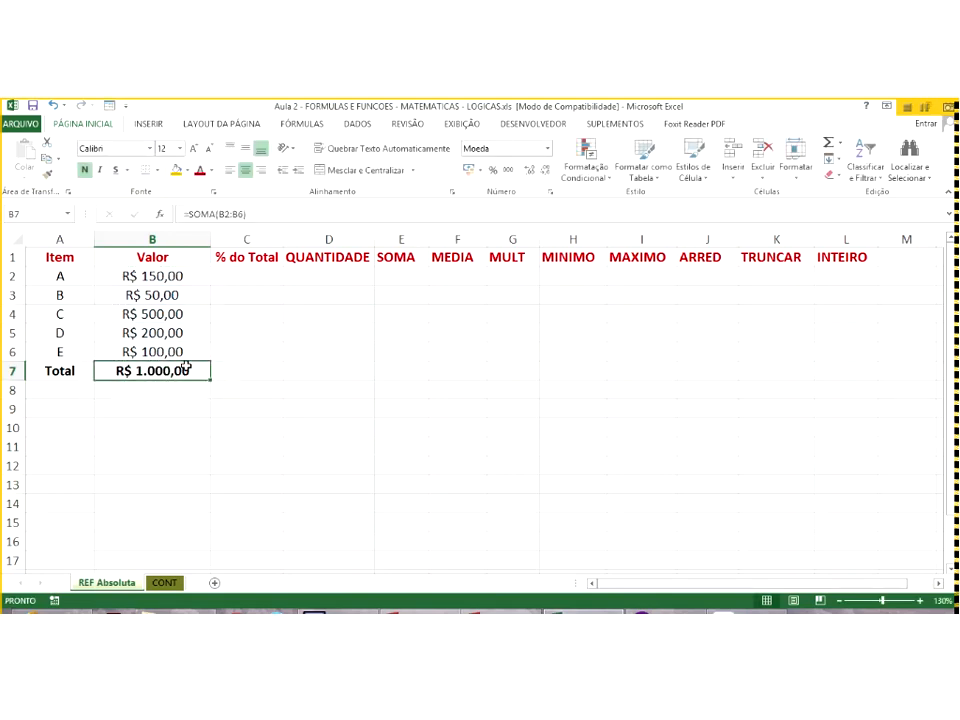
- Clear cell B7 and recreate the Total with AutoSum, accepting the formula =SOMA(B2:B6)
{"action": "key", "text": "Delete"}
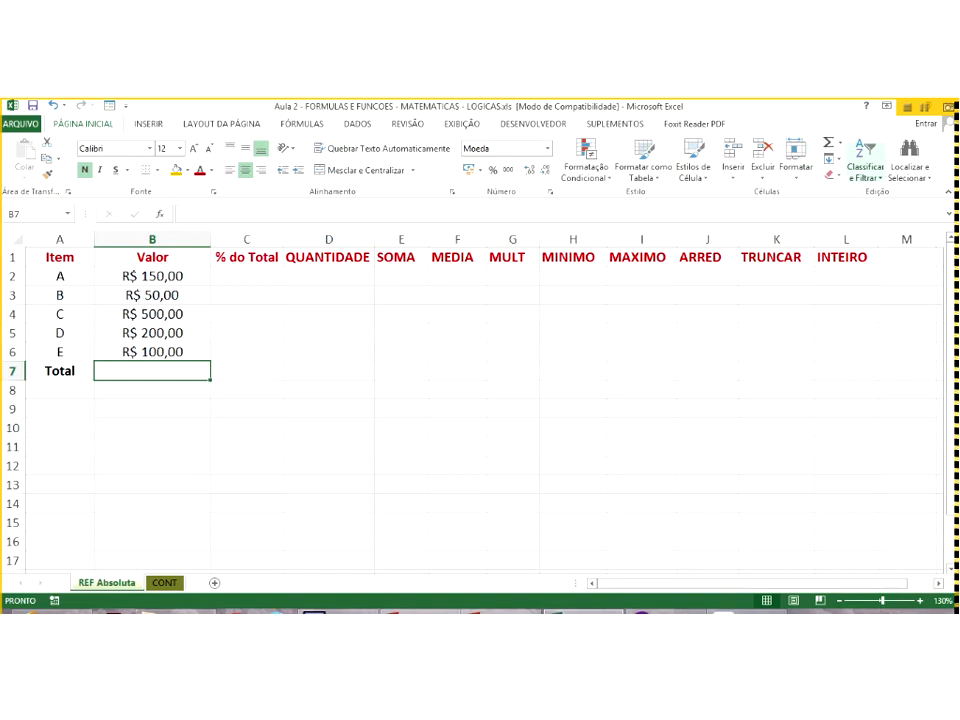
{"action": "left_click", "coordinate": [841, 146]}
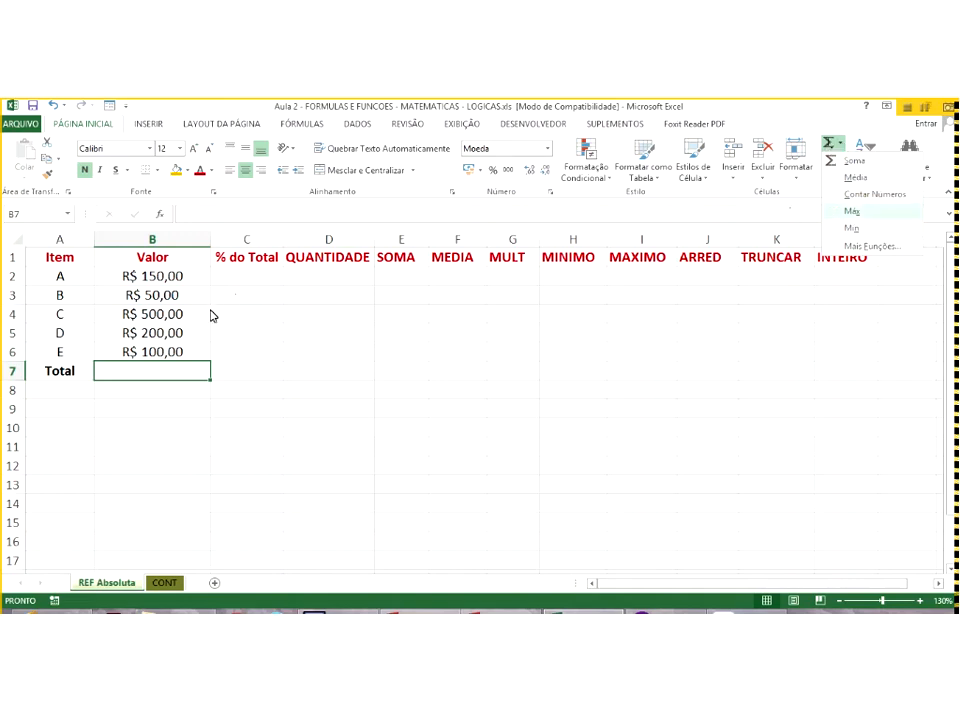
{"action": "left_click", "coordinate": [166, 367]}
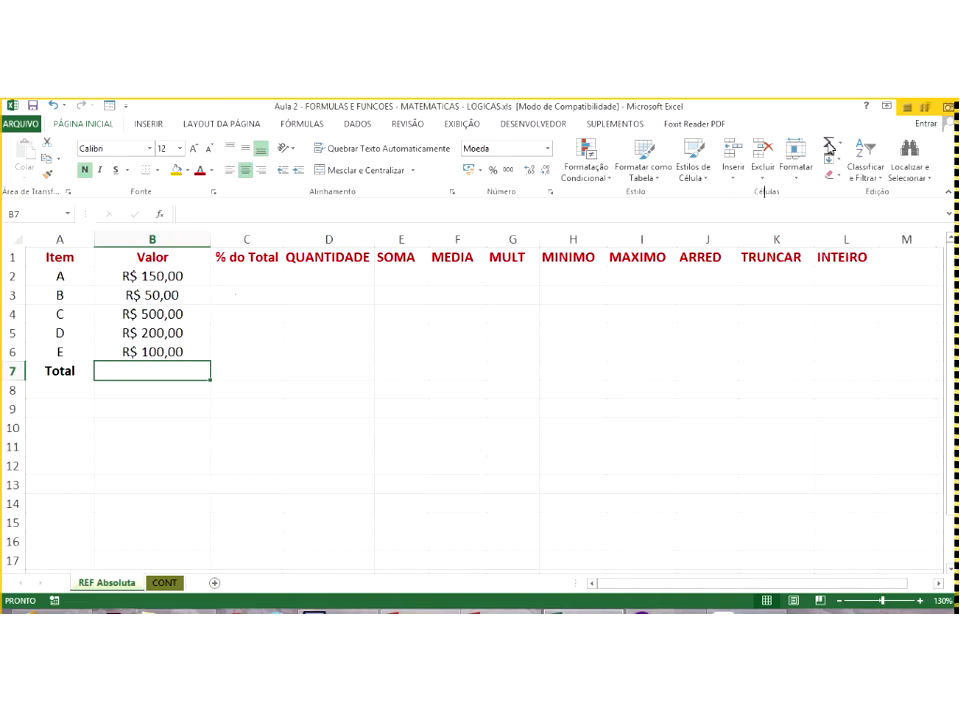
{"action": "left_click", "coordinate": [828, 144]}
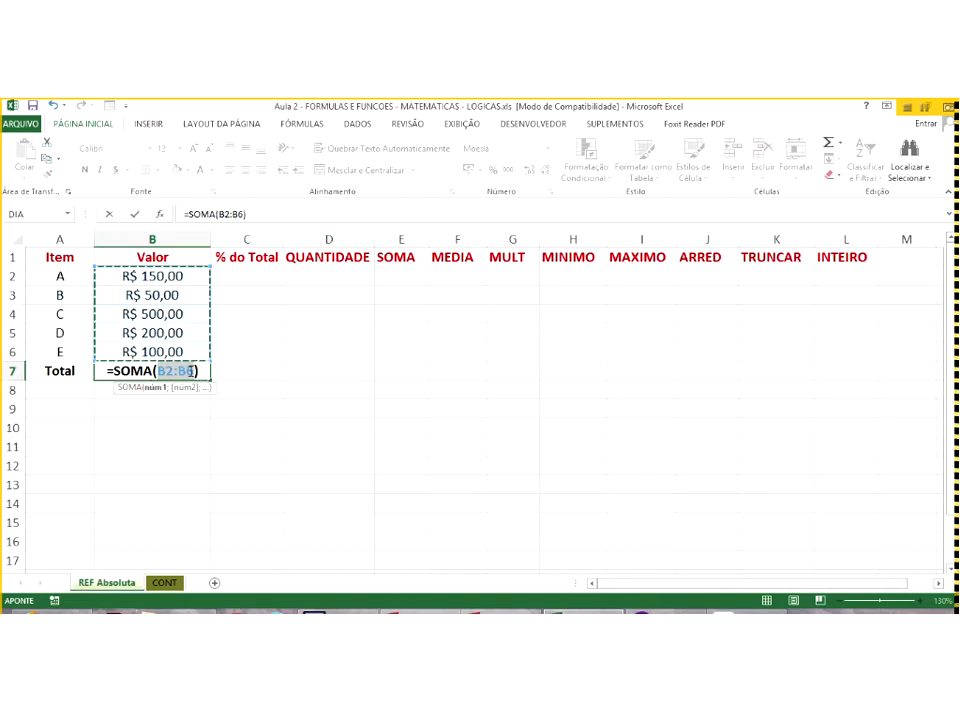
{"action": "key", "text": "Return"}
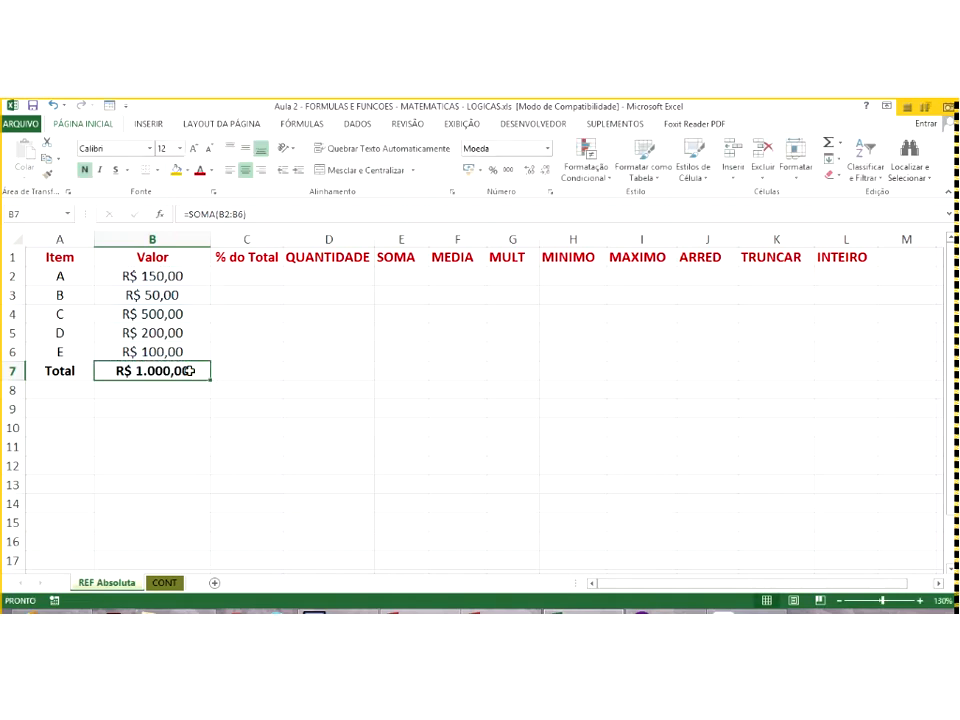
- Empty B7 again, sum B2:B6 with AutoSum, and open the resulting Total formula to review its range
{"action": "key", "text": "Delete"}
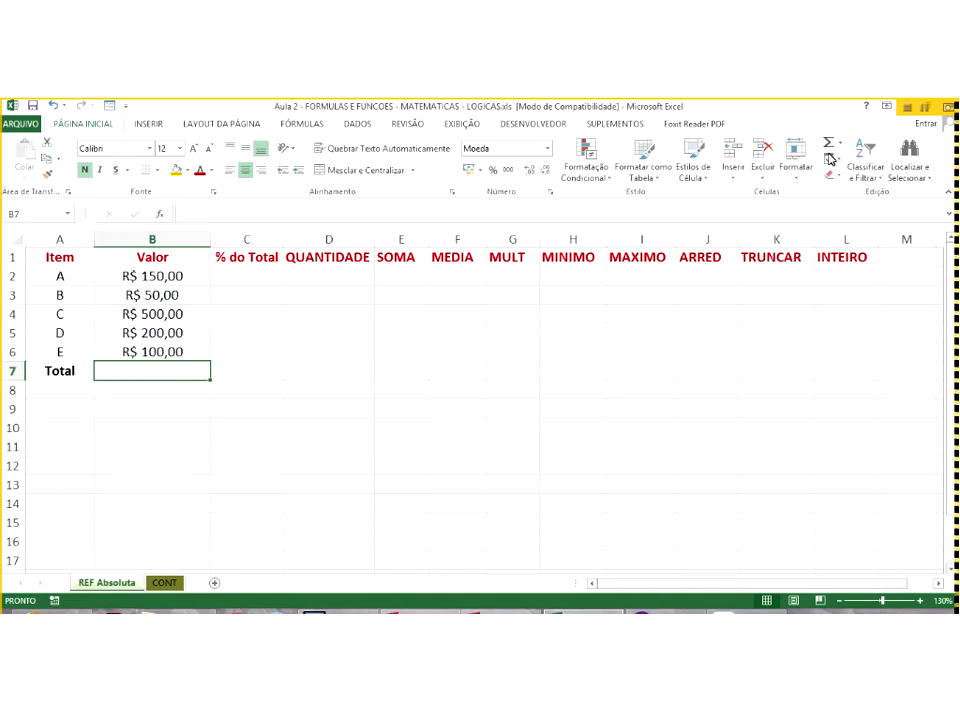
{"action": "left_click", "coordinate": [828, 148]}
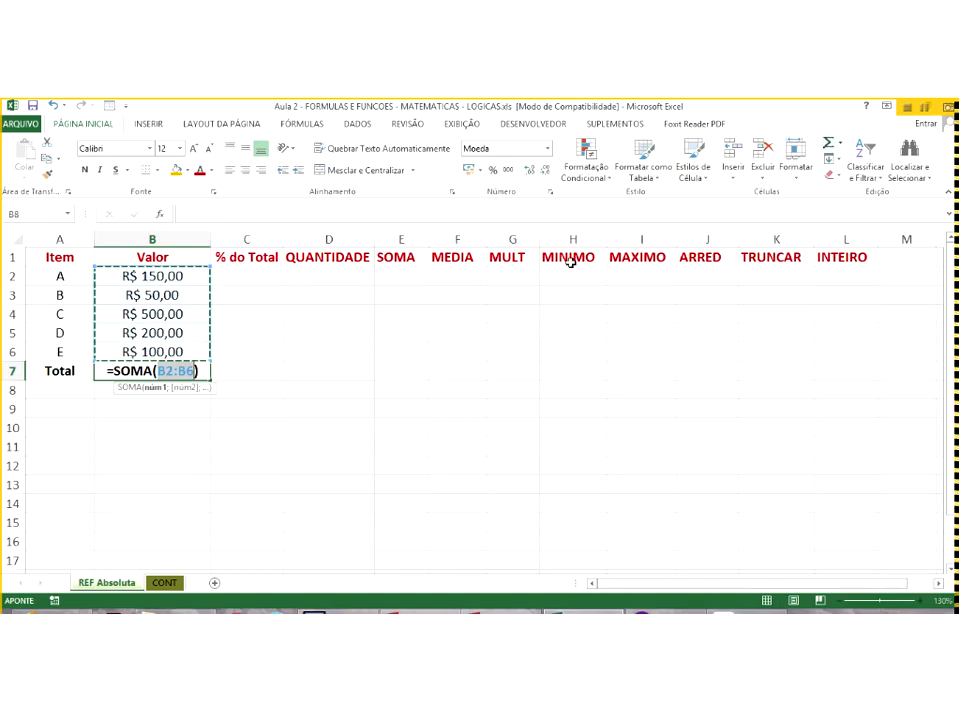
{"action": "key", "text": "Return"}
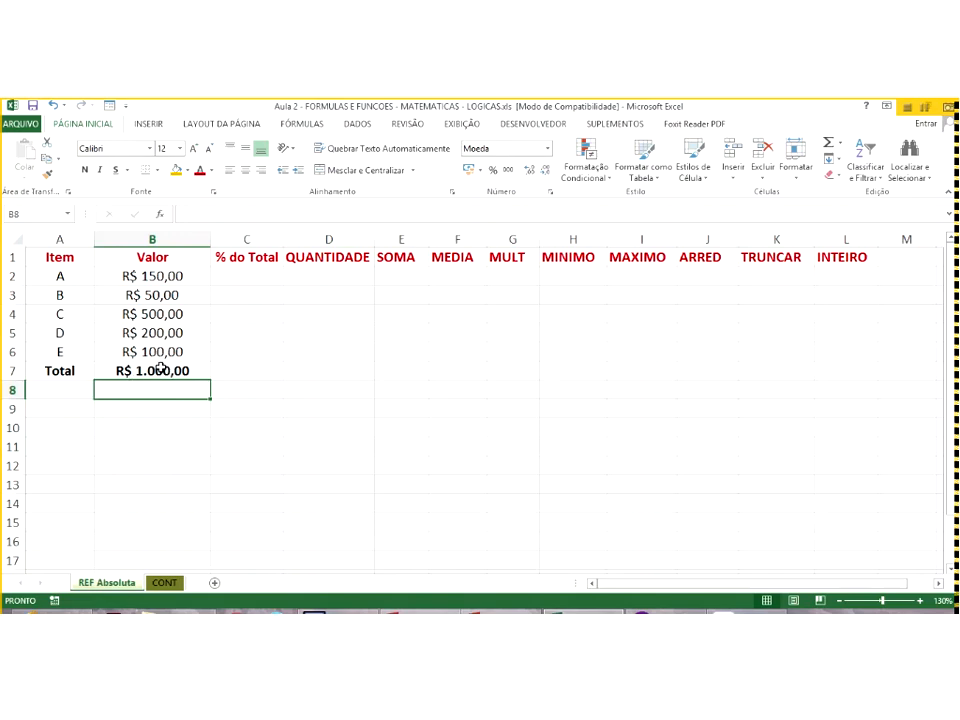
{"action": "left_click", "coordinate": [161, 368]}
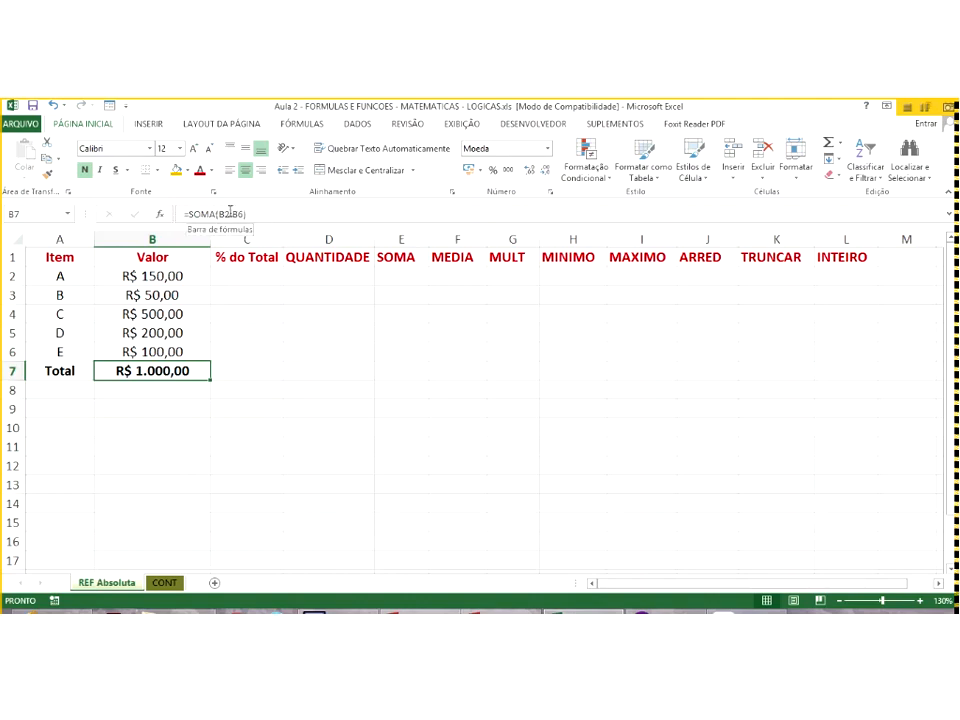
{"action": "double_click", "coordinate": [167, 371]}
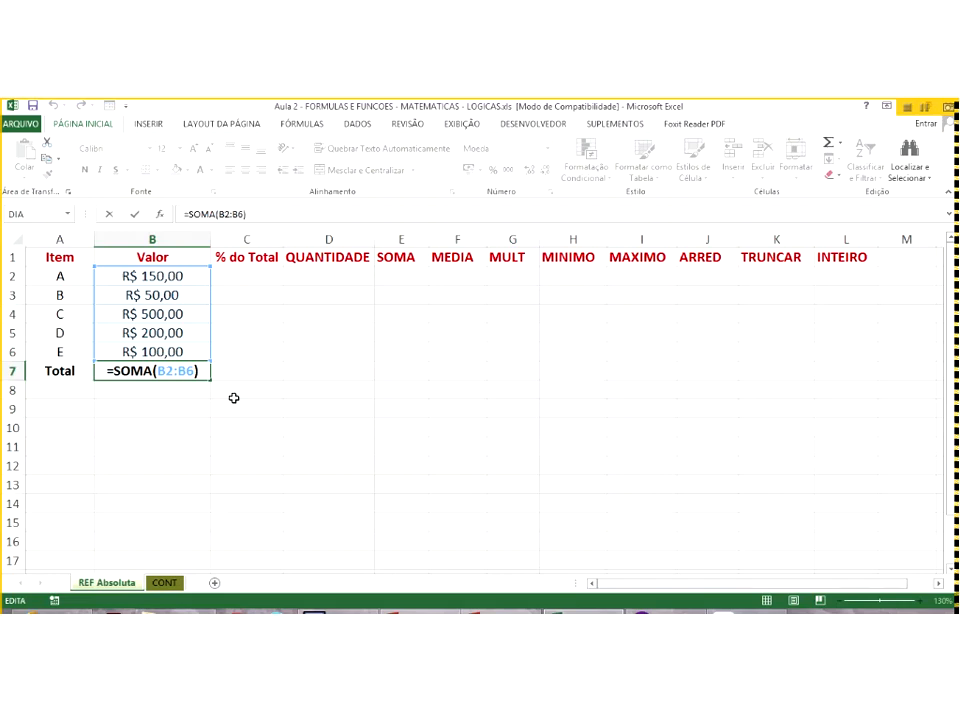
{"action": "key", "text": "Return"}
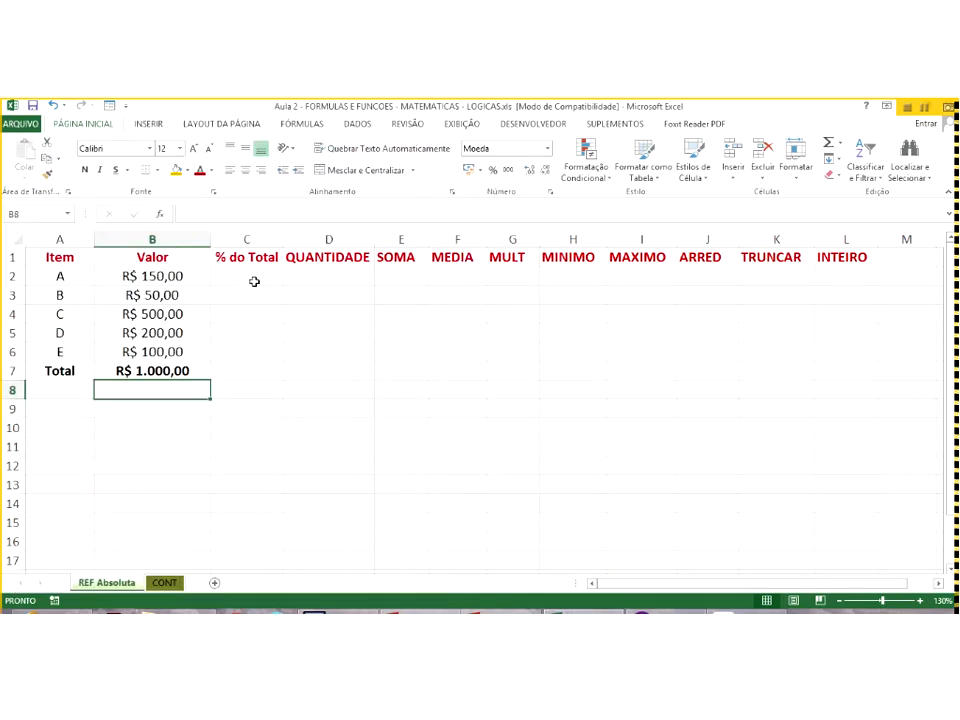
- Calculate item A's % do Total in C2 by dividing its value by the Total with the formula =B2/B7
{"action": "left_click", "coordinate": [250, 279]}
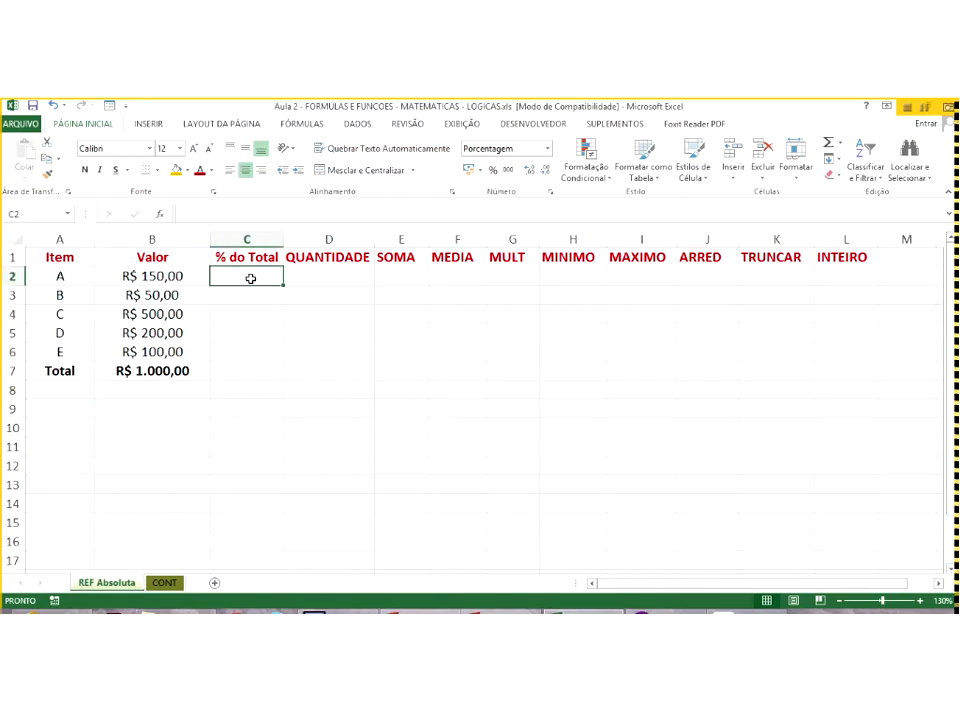
{"action": "left_click", "coordinate": [159, 279]}
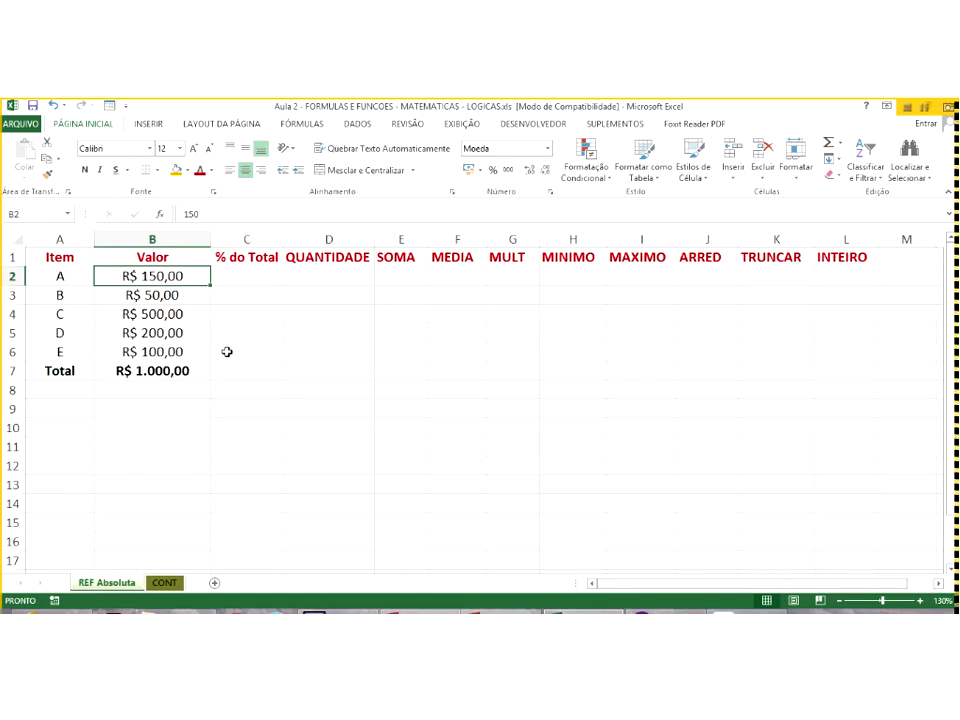
{"action": "left_click", "coordinate": [166, 363]}
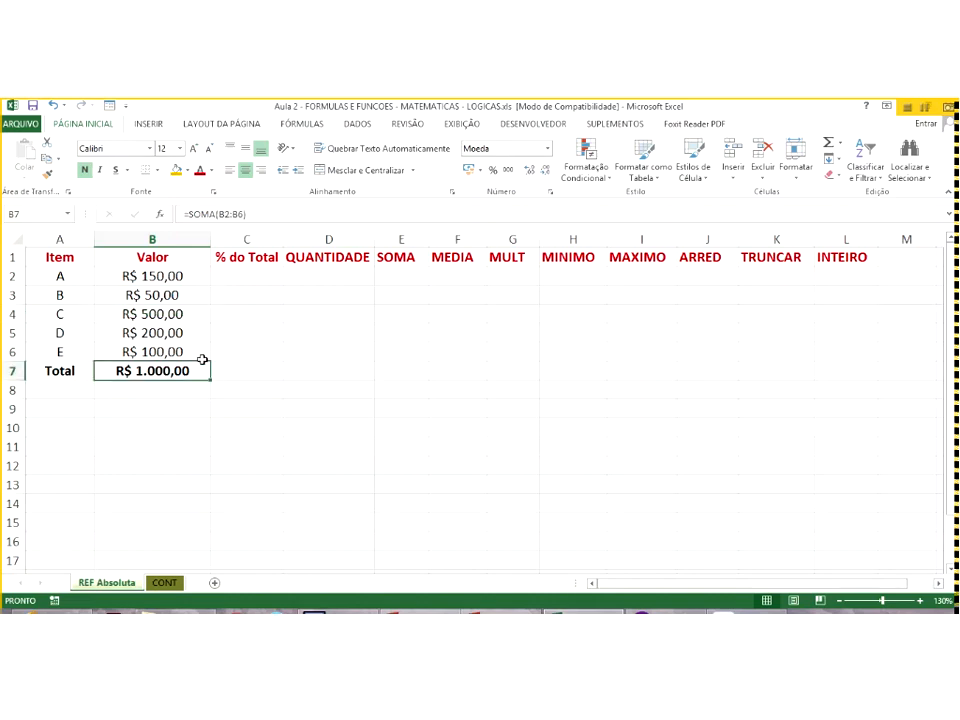
{"action": "key", "text": "Up"}
{"action": "key", "text": "Up"}
{"action": "key", "text": "Up"}
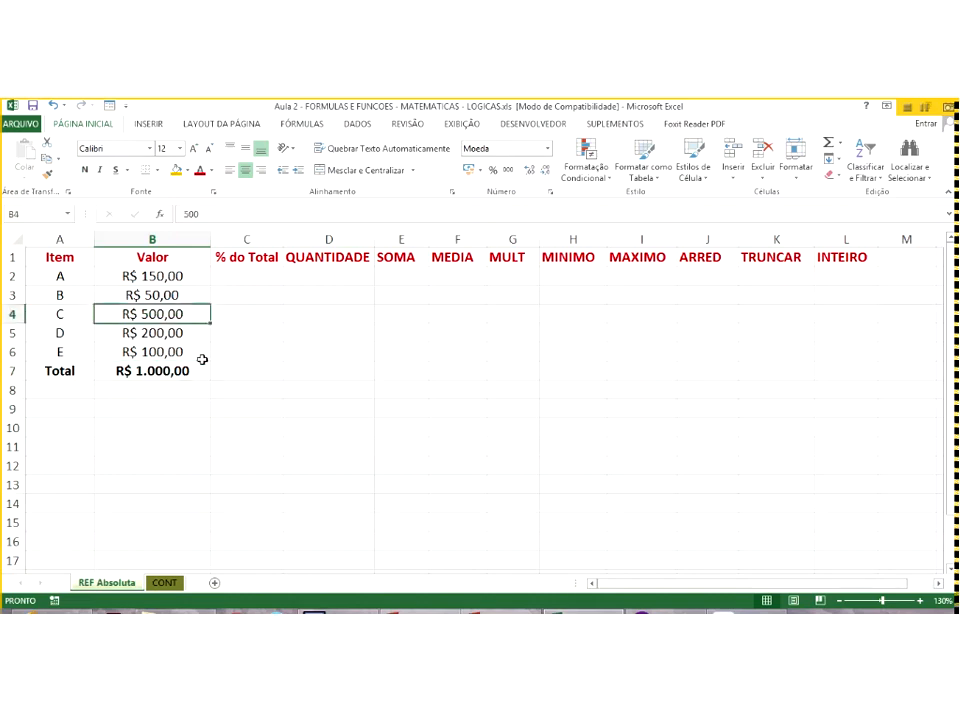
{"action": "left_click", "coordinate": [257, 273]}
{"action": "type", "text": "="}
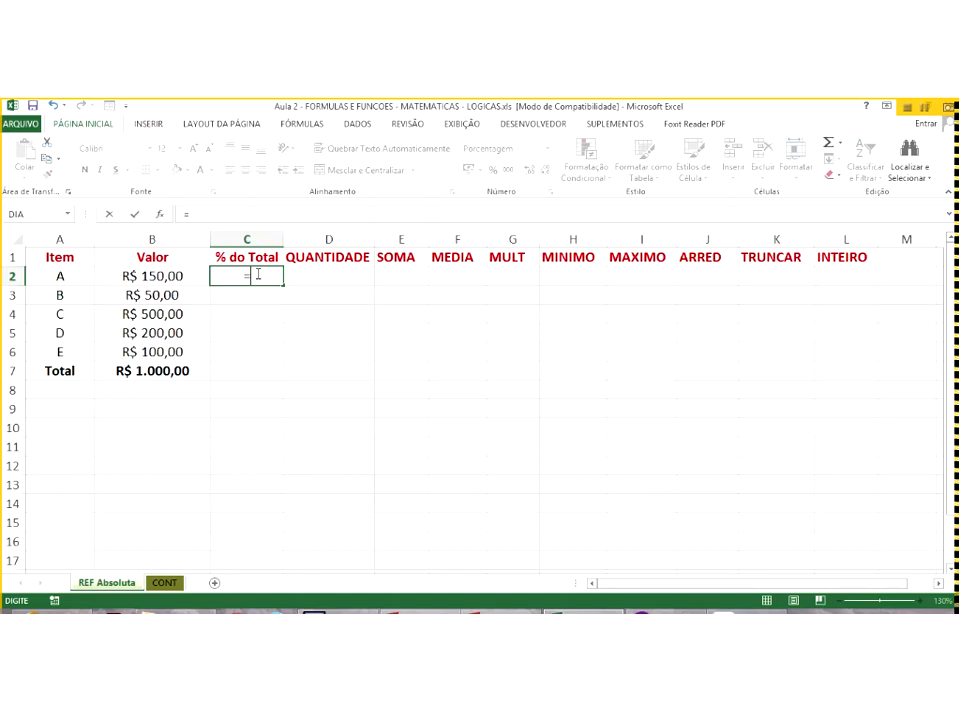
{"action": "left_click", "coordinate": [160, 279]}
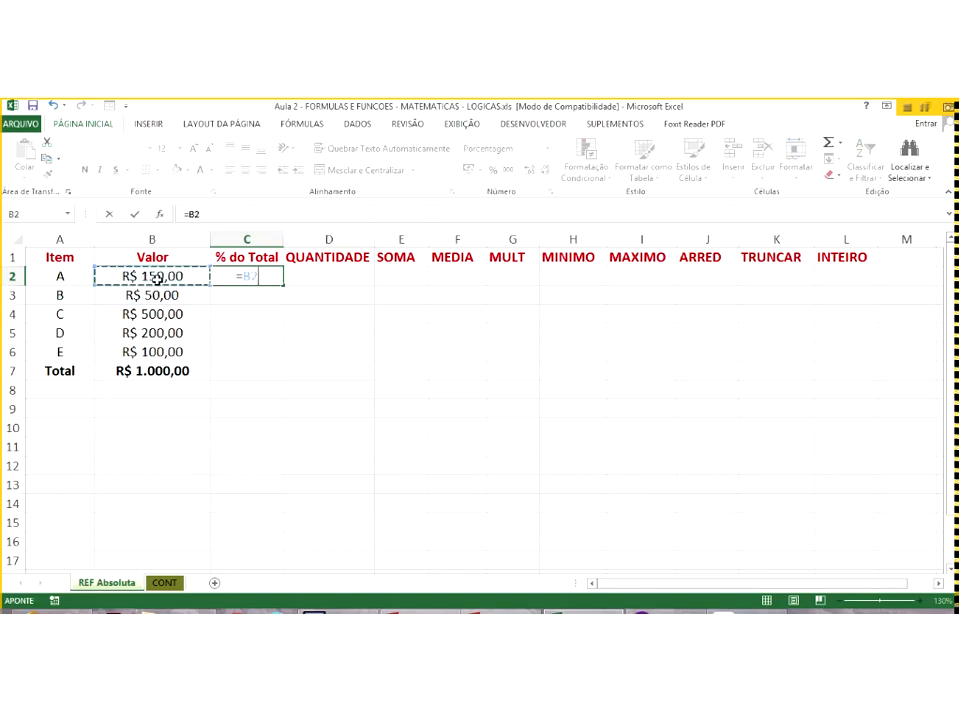
{"action": "type", "text": "/"}
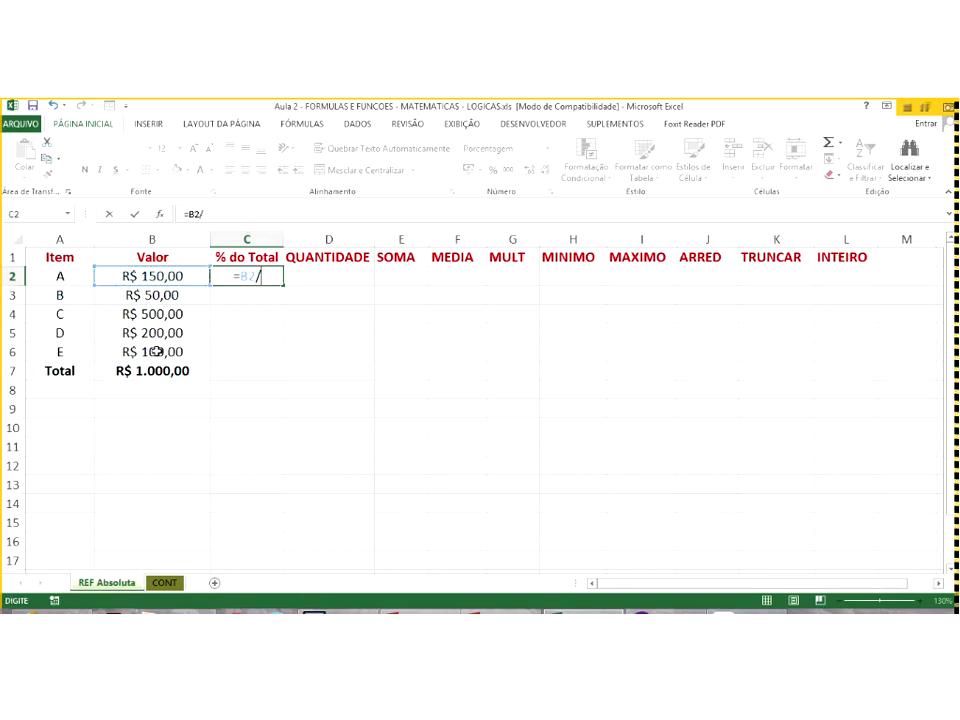
{"action": "left_click", "coordinate": [157, 372]}
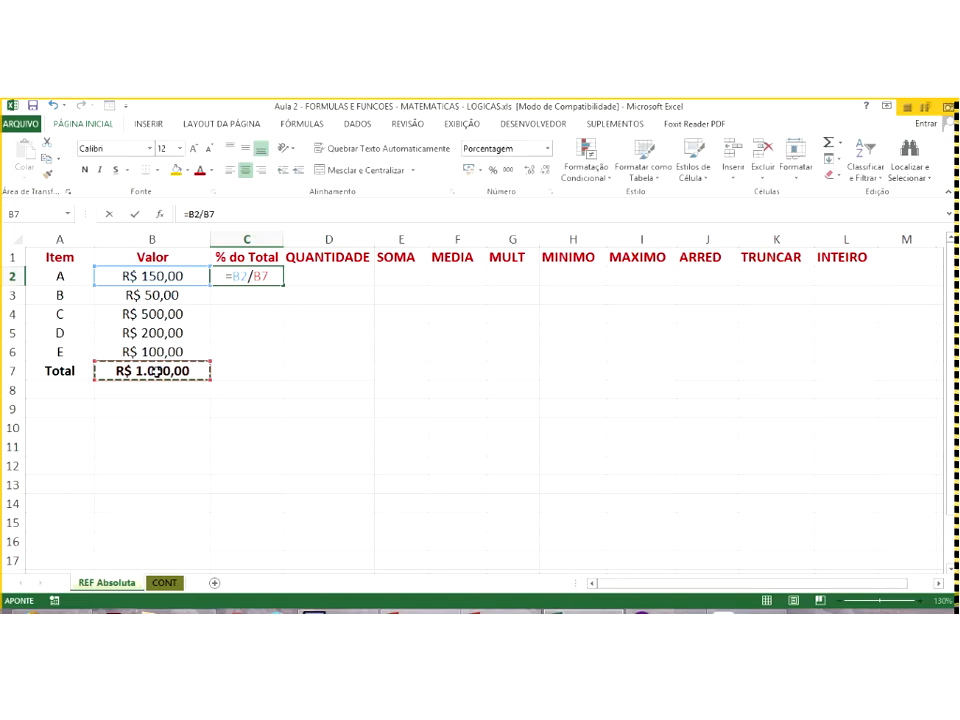
{"action": "key", "text": "Return"}
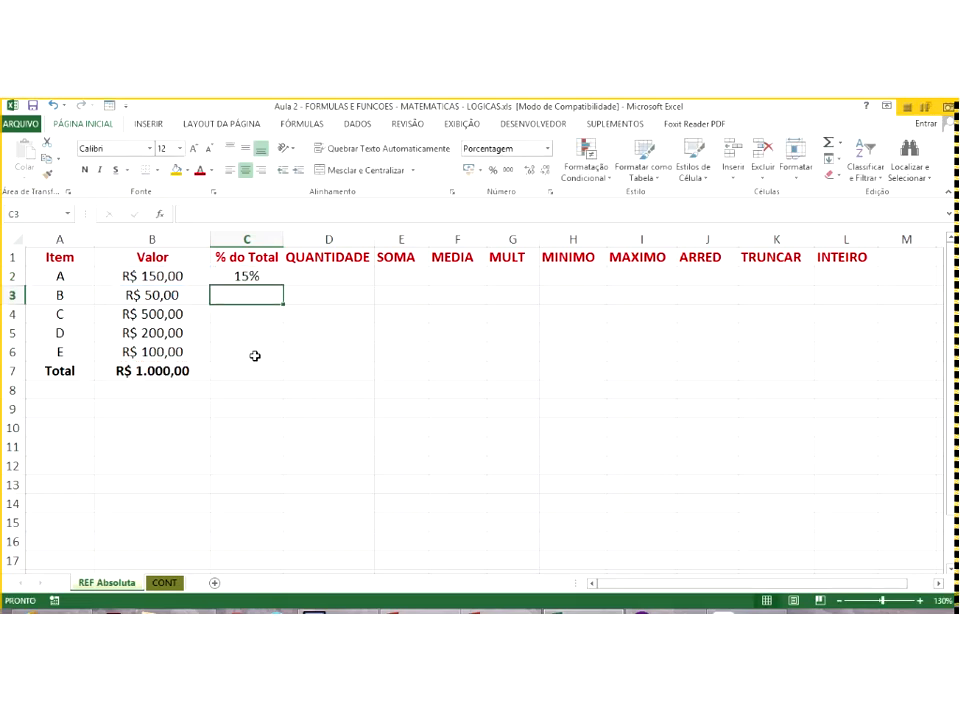
- Switch the number format of C2:C7 to Número and return it to percentage
{"action": "key", "text": "Up"}
{"action": "key", "text": "shift+Down"}
{"action": "key", "text": "shift+Down"}
{"action": "key", "text": "shift+Down"}
{"action": "key", "text": "shift+Down"}
{"action": "key", "text": "shift+Down"}
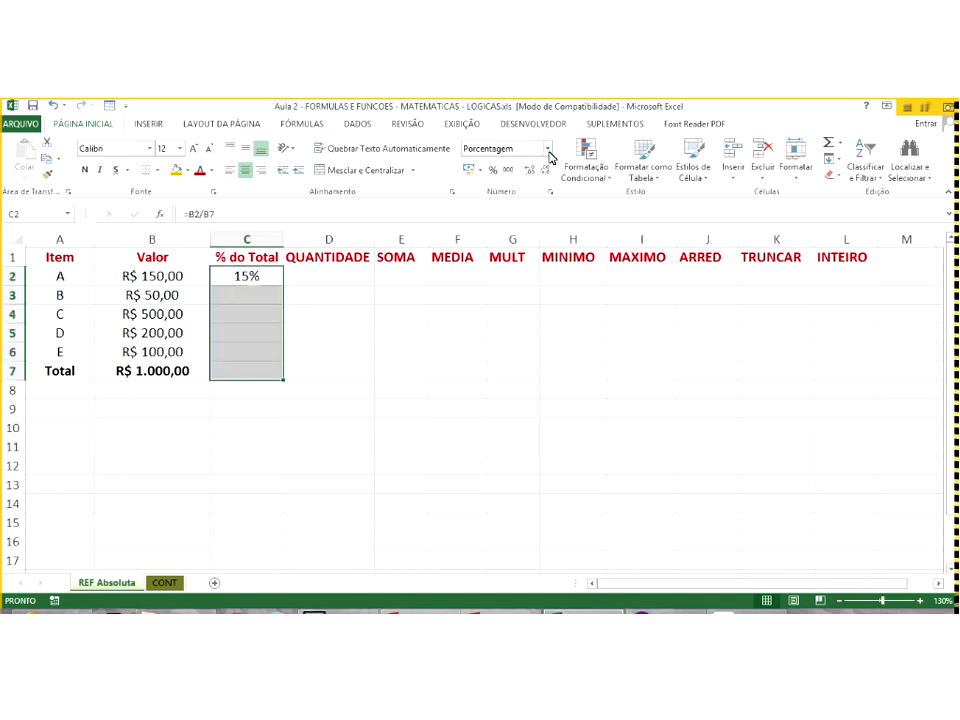
{"action": "left_click", "coordinate": [548, 149]}
{"action": "left_click", "coordinate": [535, 203]}
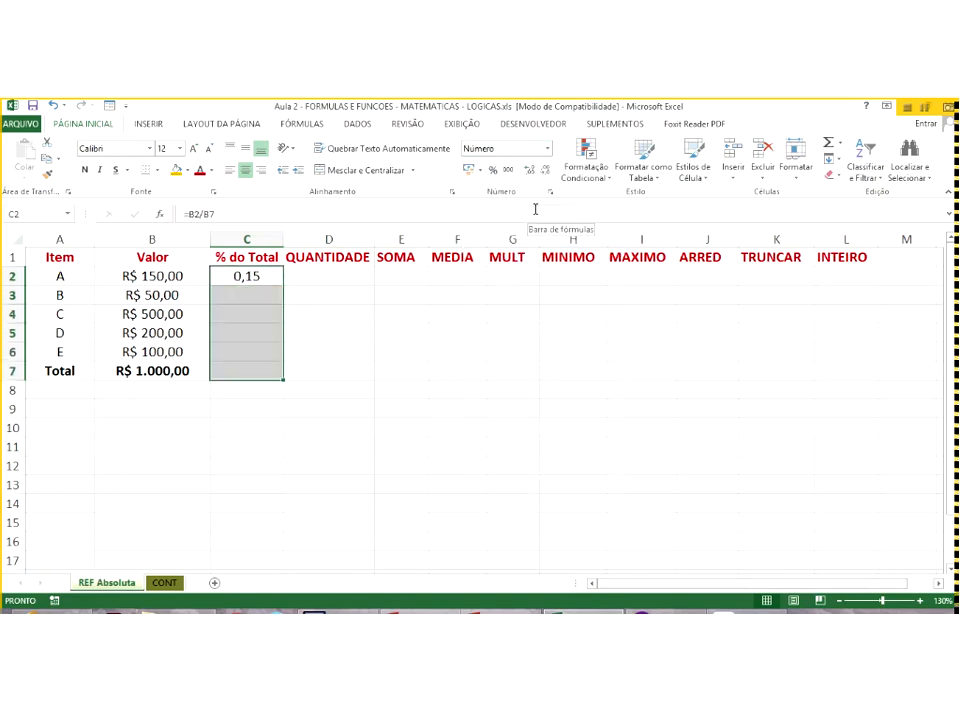
{"action": "left_click", "coordinate": [494, 170]}
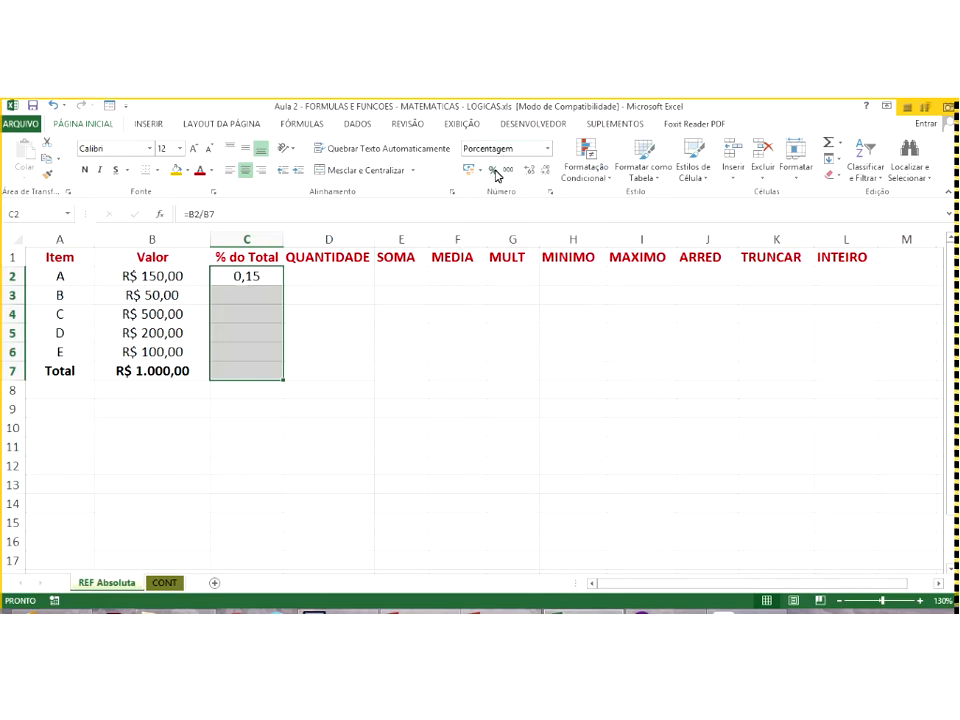
- Calculate item B's % do Total in C3 with the formula =B3/B7
{"action": "left_click", "coordinate": [259, 296]}
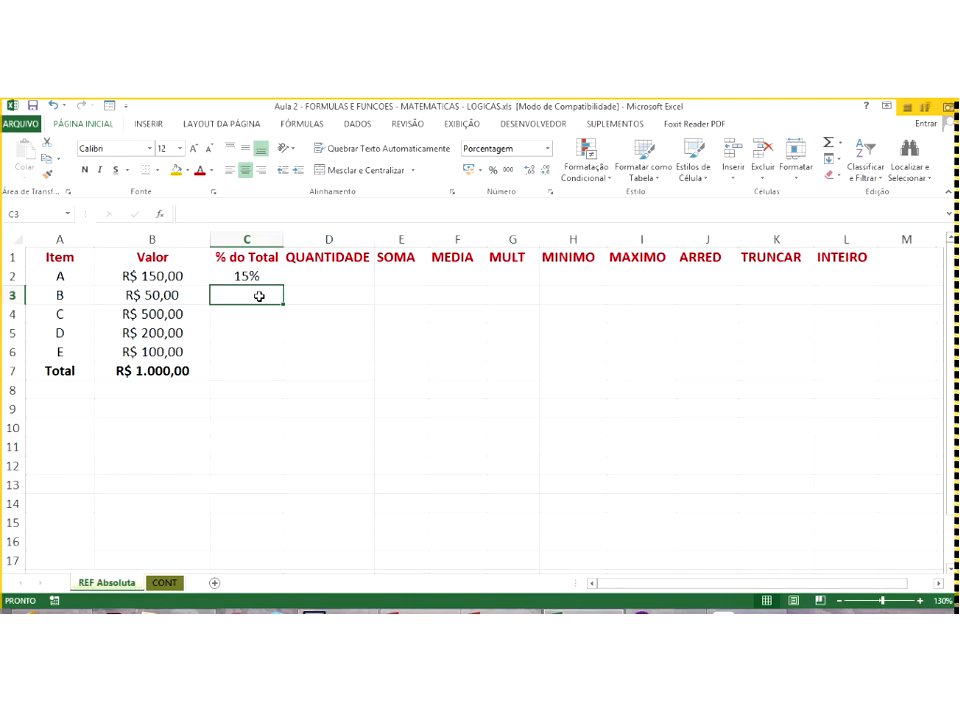
{"action": "type", "text": "="}
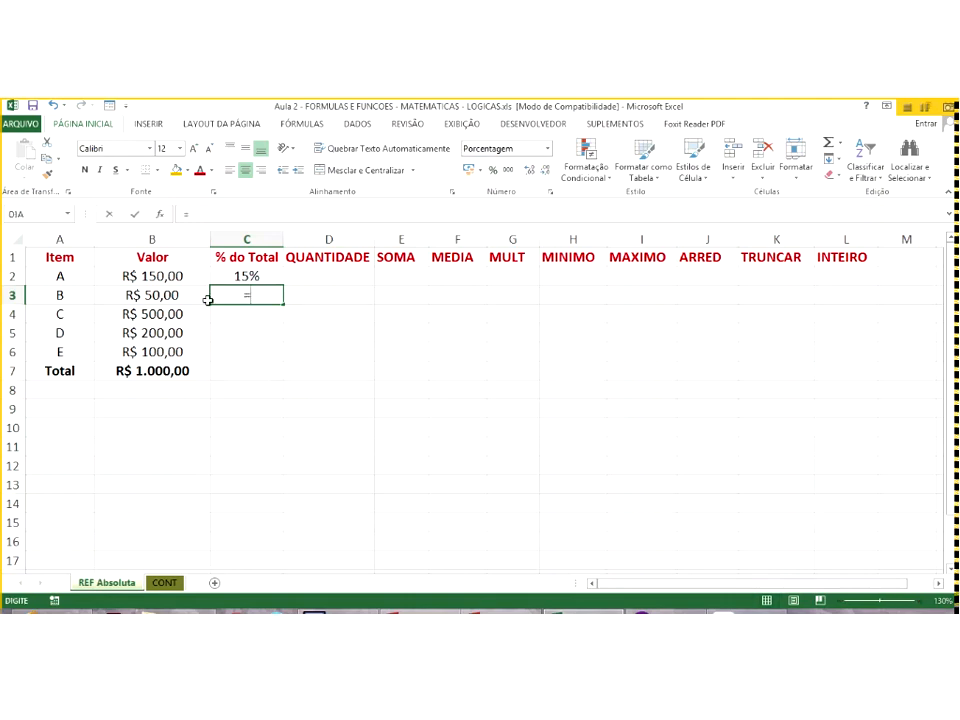
{"action": "left_click", "coordinate": [176, 300]}
{"action": "type", "text": "/"}
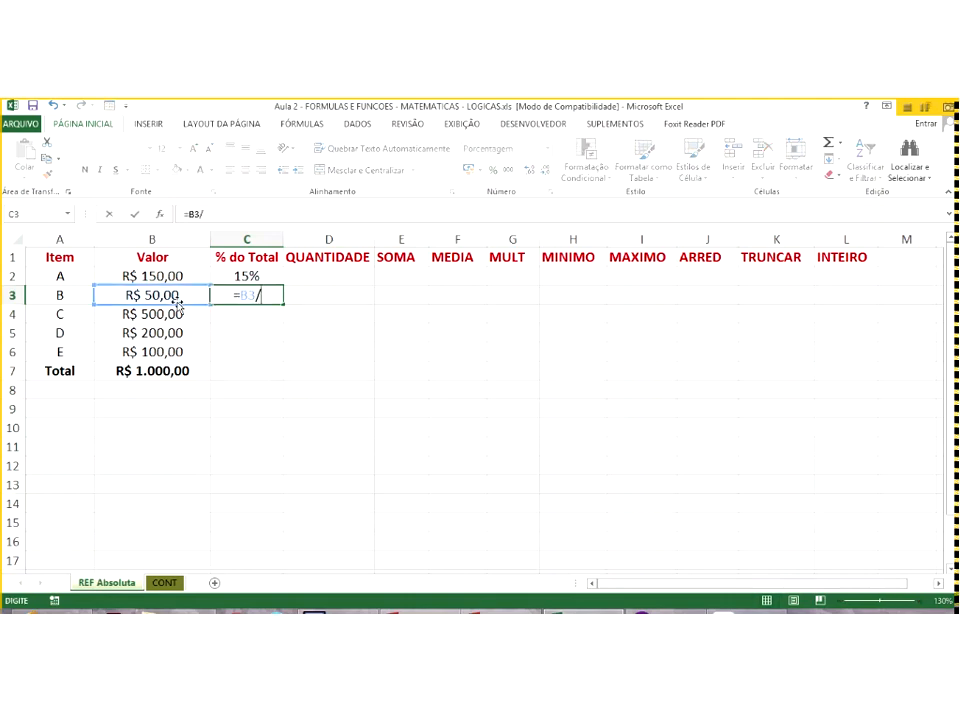
{"action": "left_click", "coordinate": [177, 370]}
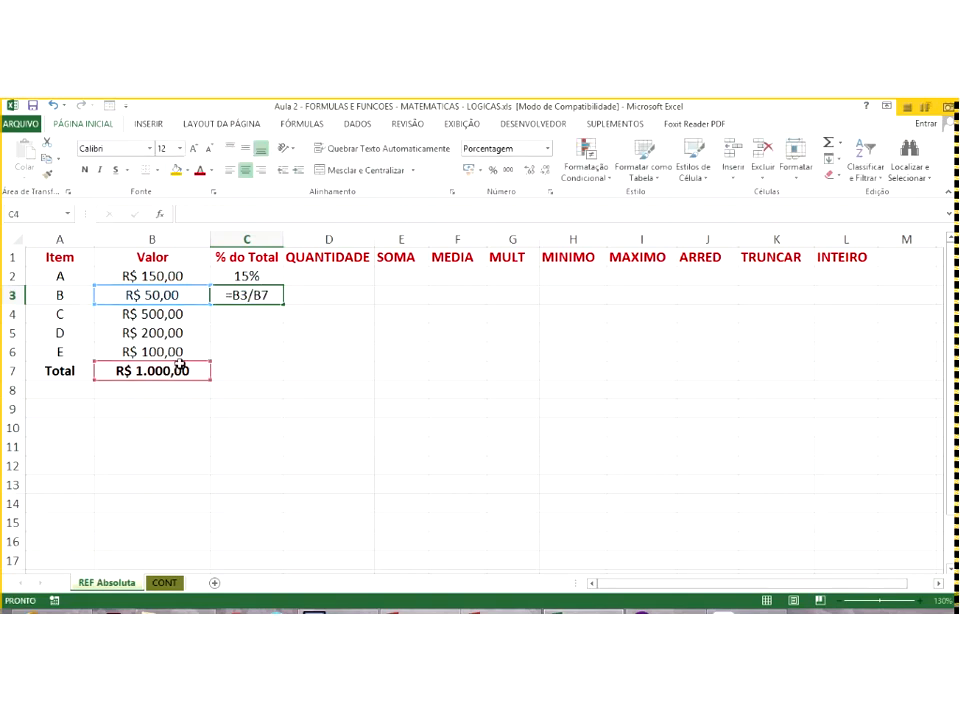
{"action": "key", "text": "Return"}
- Copy the relative-reference formula from C3 into C4, and fill it from C3 down through C6
{"action": "left_click", "coordinate": [268, 301]}
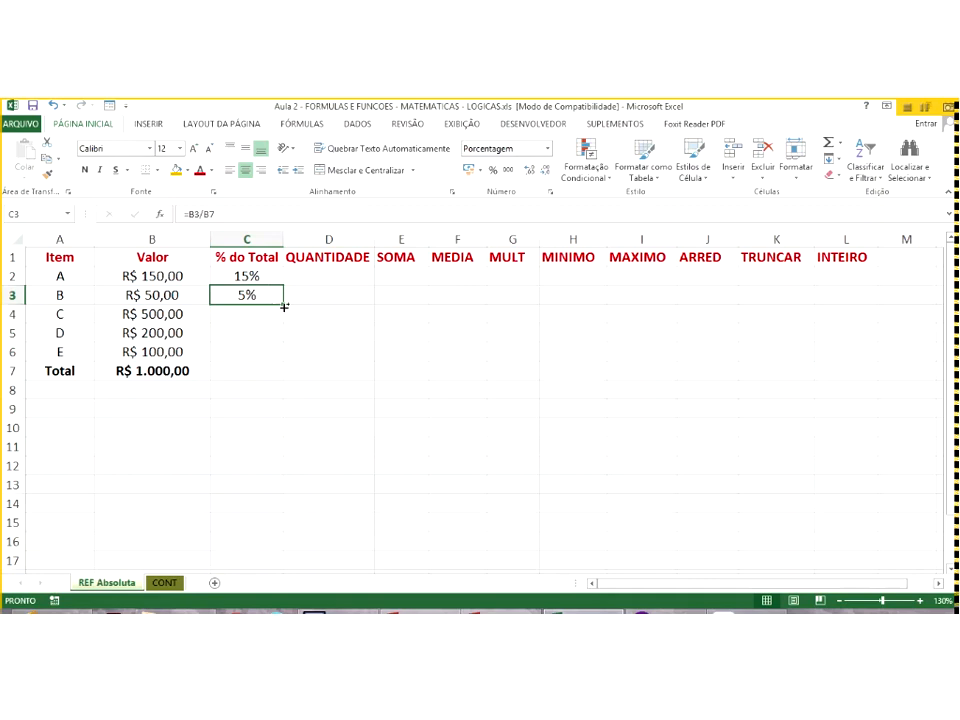
{"action": "key", "text": "ctrl+c"}
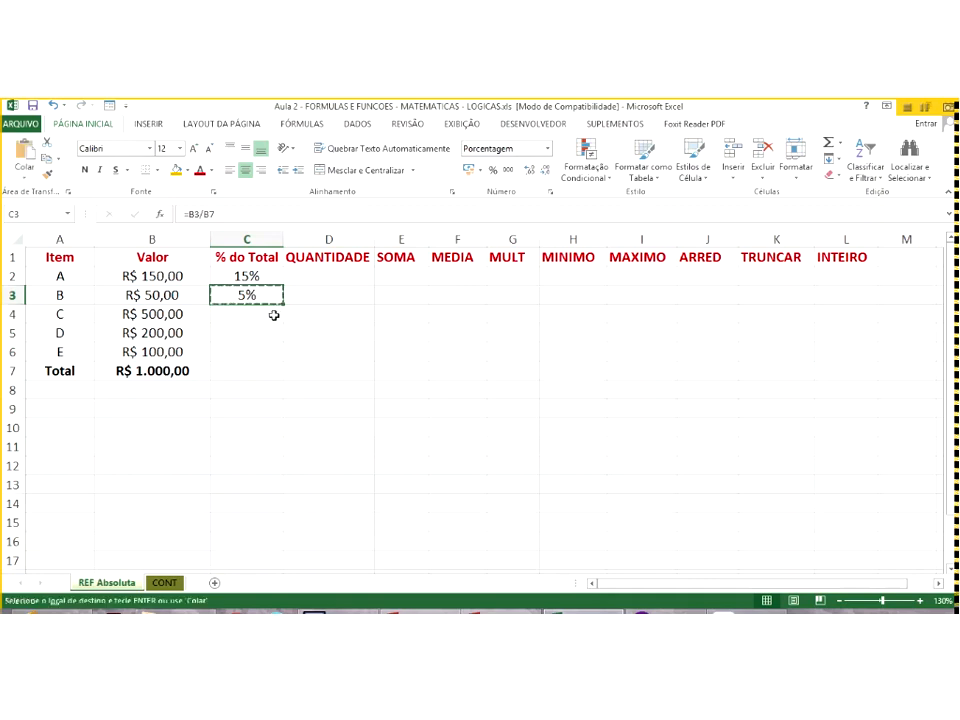
{"action": "left_click", "coordinate": [273, 315]}
{"action": "key", "text": "ctrl+v"}
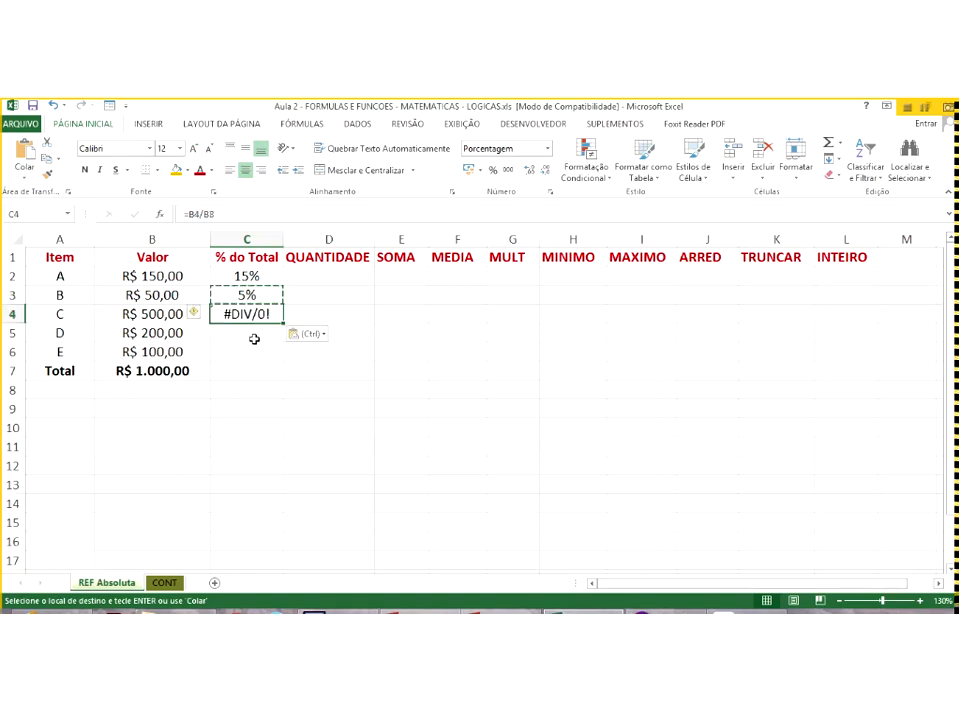
{"action": "key", "text": "Down"}
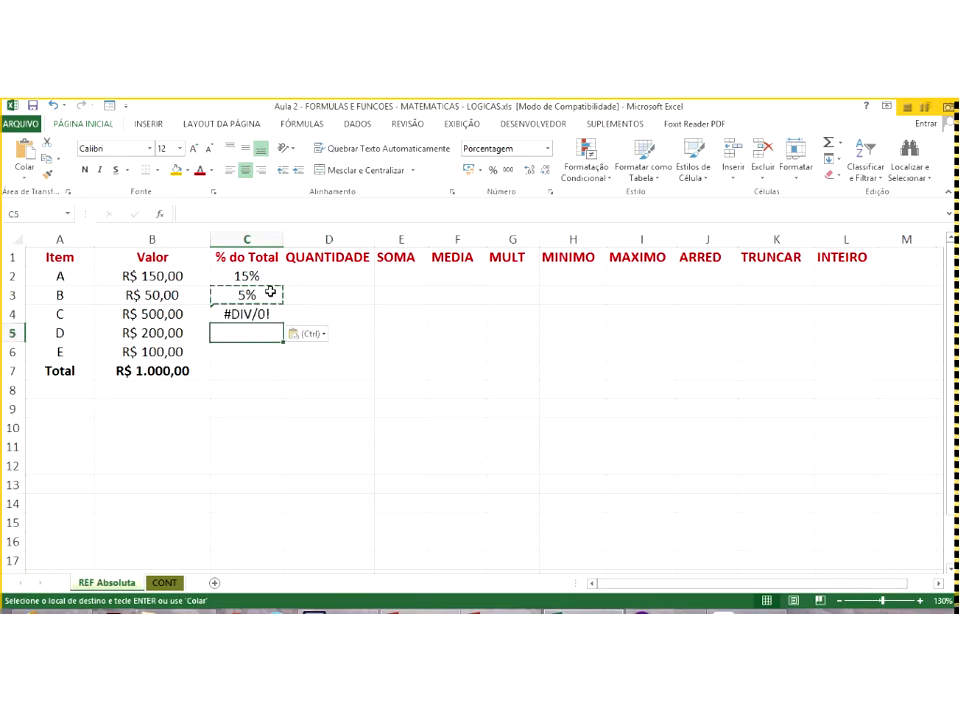
{"action": "key", "text": "Escape"}
{"action": "left_click", "coordinate": [262, 294]}
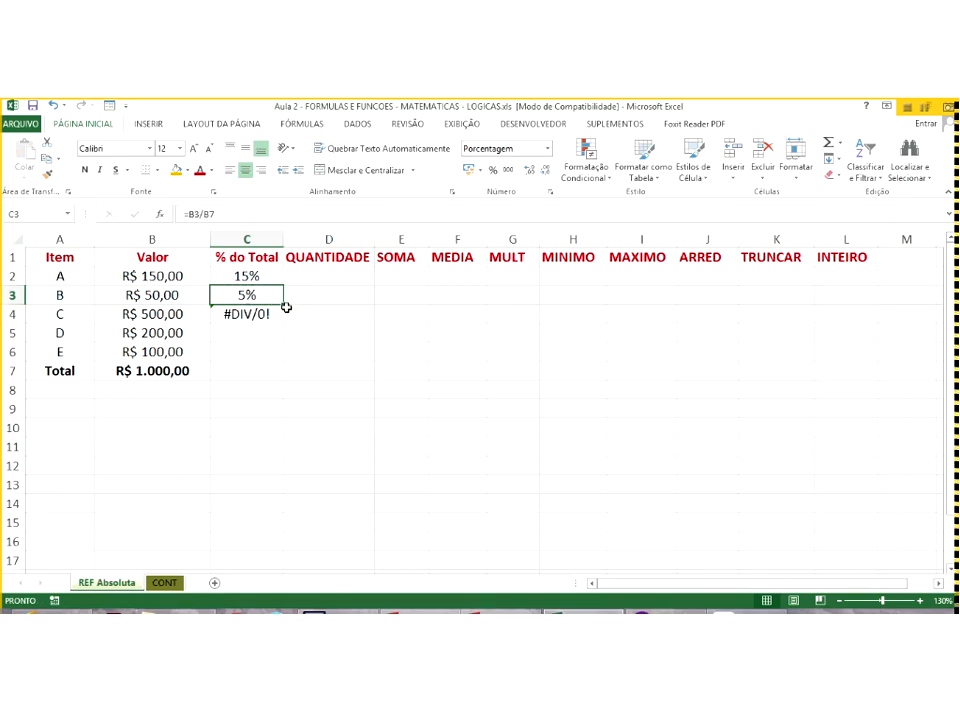
{"action": "left_click_drag", "start_coordinate": [283, 304], "coordinate": [278, 366]}
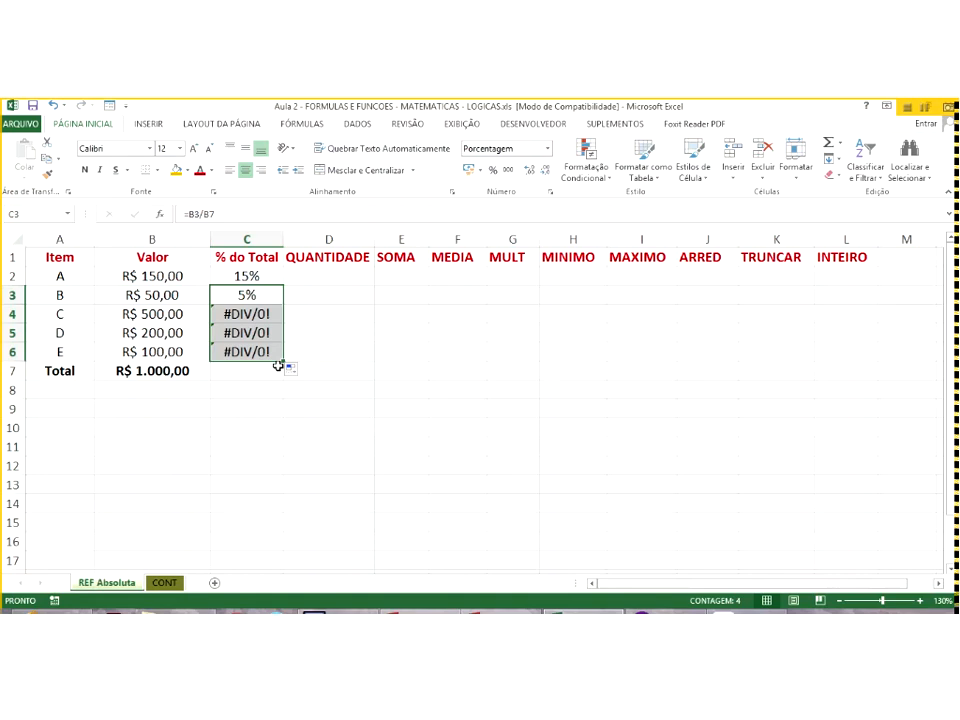
- Examine the divisor references in the C4 and C5 formulas against the Total in B7 and the formula in C2
{"action": "double_click", "coordinate": [262, 314]}
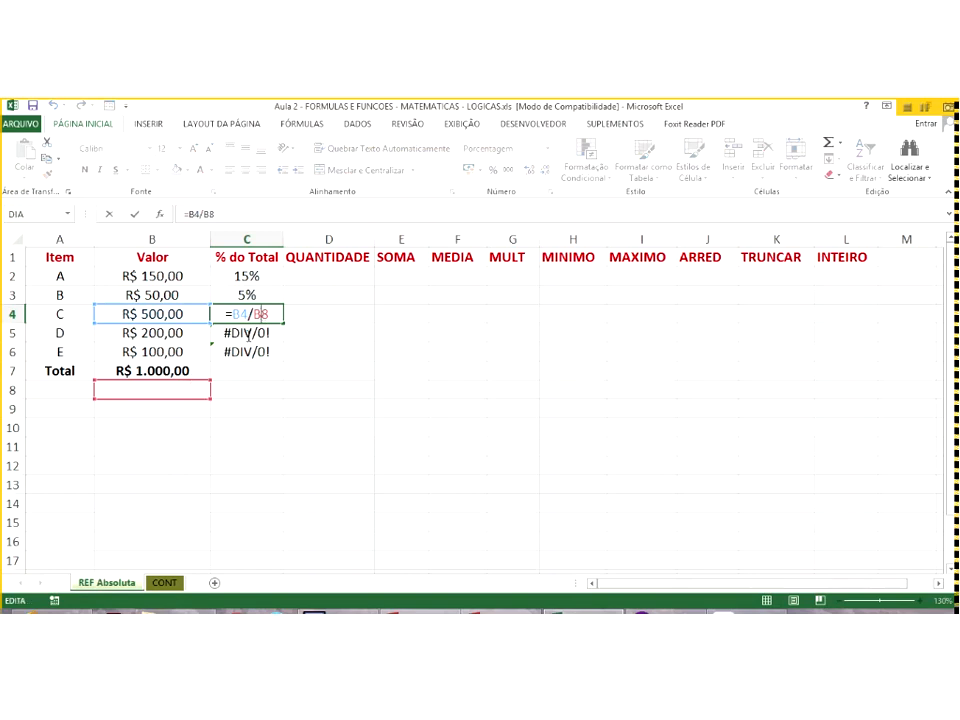
{"action": "double_click", "coordinate": [248, 335]}
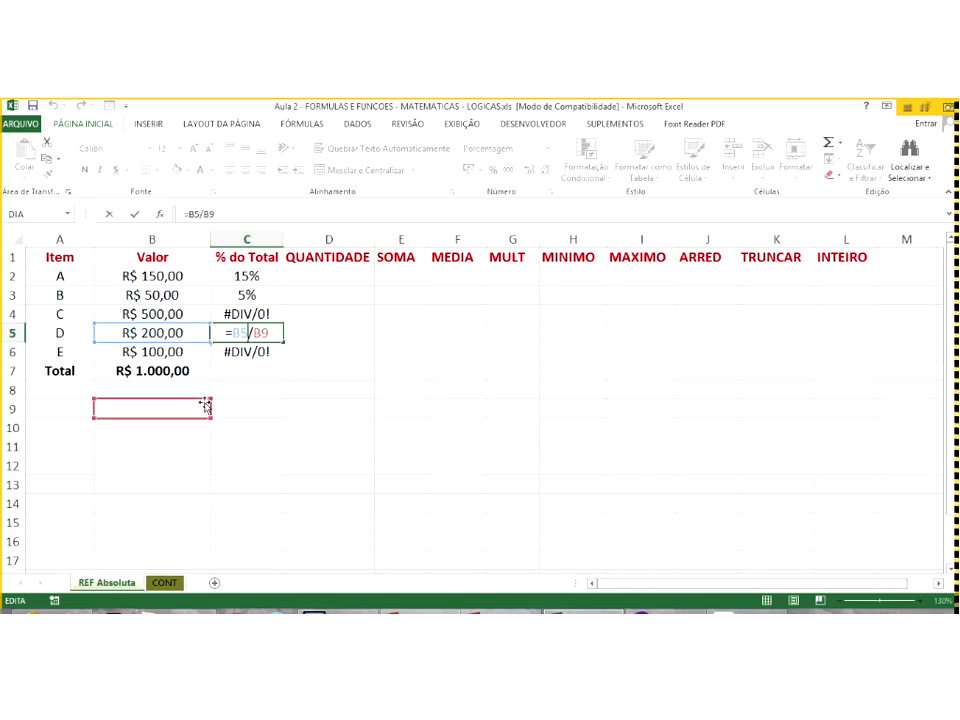
{"action": "left_click", "coordinate": [160, 372]}
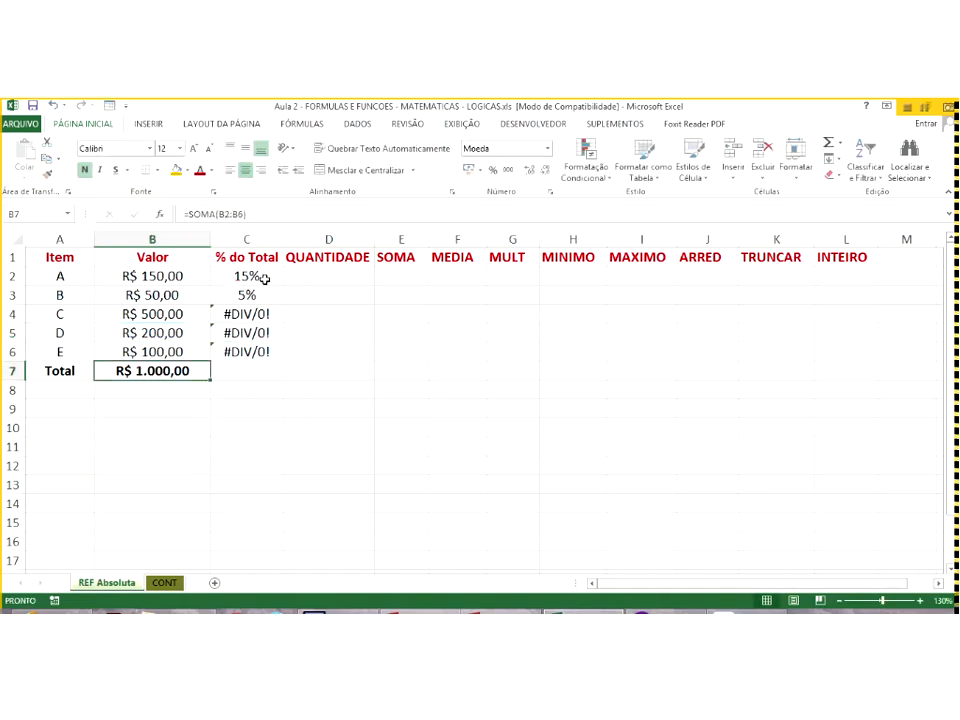
{"action": "left_click", "coordinate": [262, 279]}
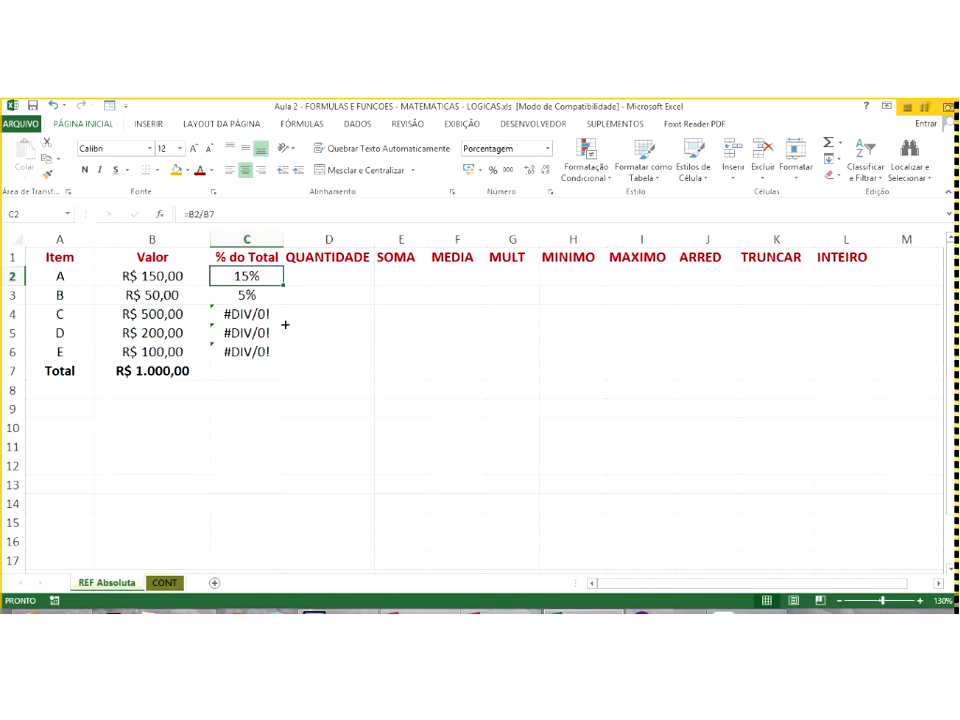
- Fill the C4 formula down through C9 and mark the extra cells C7:C9
{"action": "left_click", "coordinate": [262, 315]}
{"action": "mouse_move", "coordinate": [283, 417]}
{"action": "left_mouse_down"}
{"action": "mouse_move", "coordinate": [281, 394]}
{"action": "mouse_move", "coordinate": [283, 412]}
{"action": "left_mouse_up"}
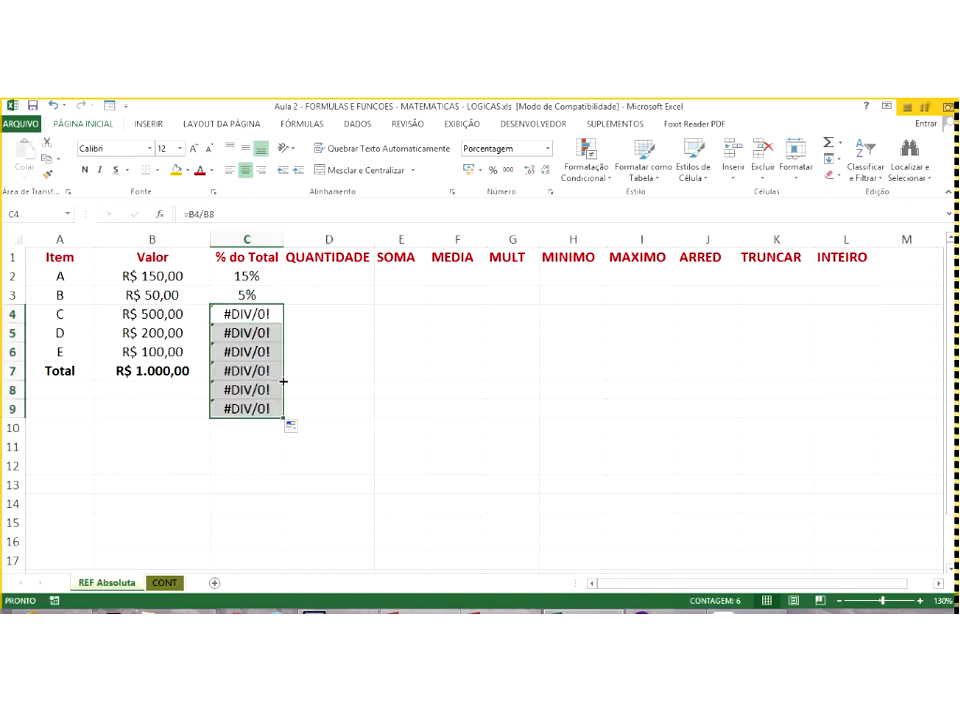
{"action": "left_click", "coordinate": [281, 377]}
{"action": "left_click", "coordinate": [282, 412], "text": "shift"}
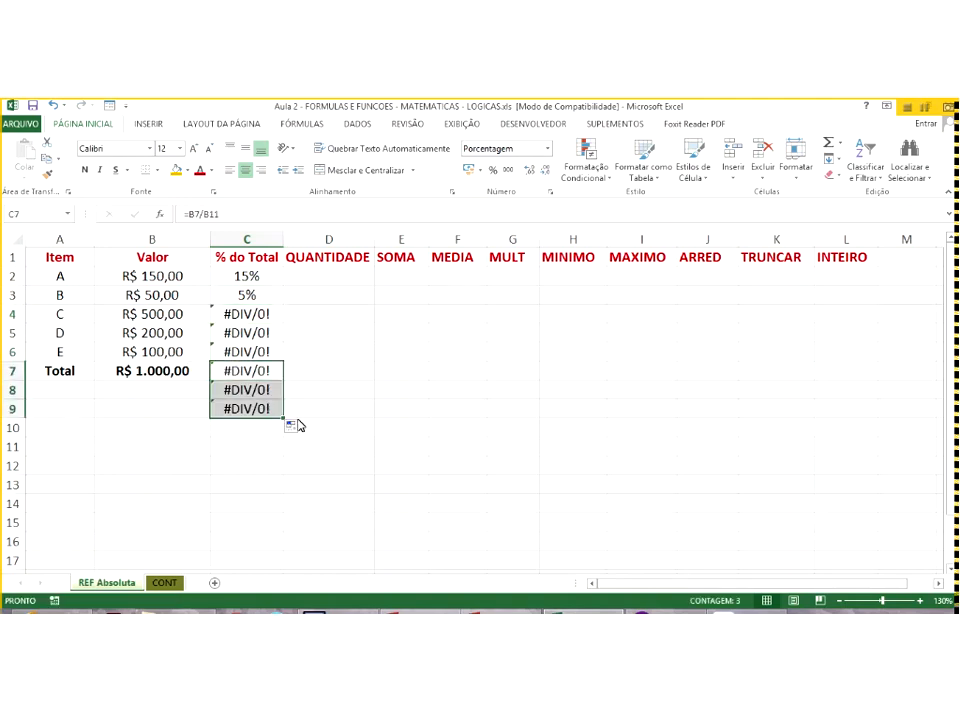
{"action": "left_click", "coordinate": [345, 408]}
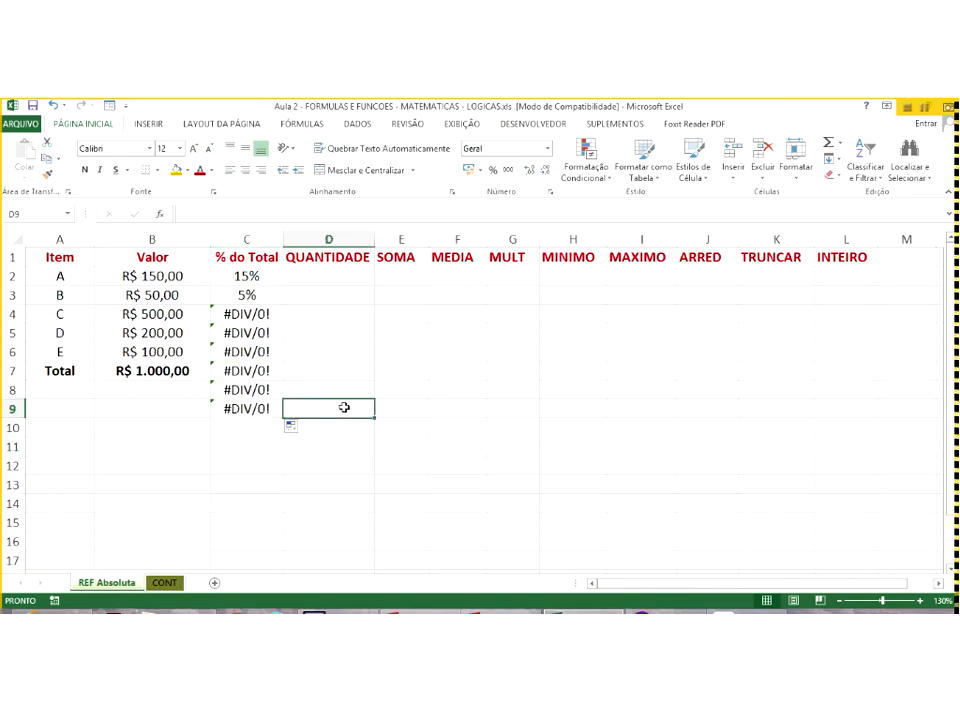
- Review the references in item A's % do Total formula in C2 and fill it down over C3
{"action": "double_click", "coordinate": [267, 272]}
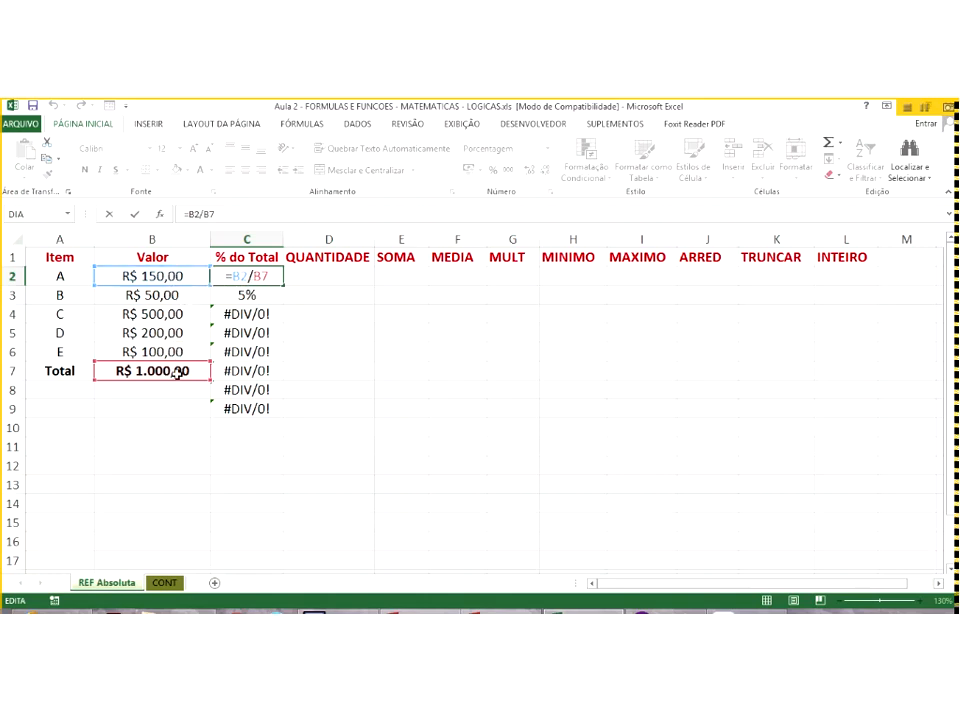
{"action": "key", "text": "Return"}
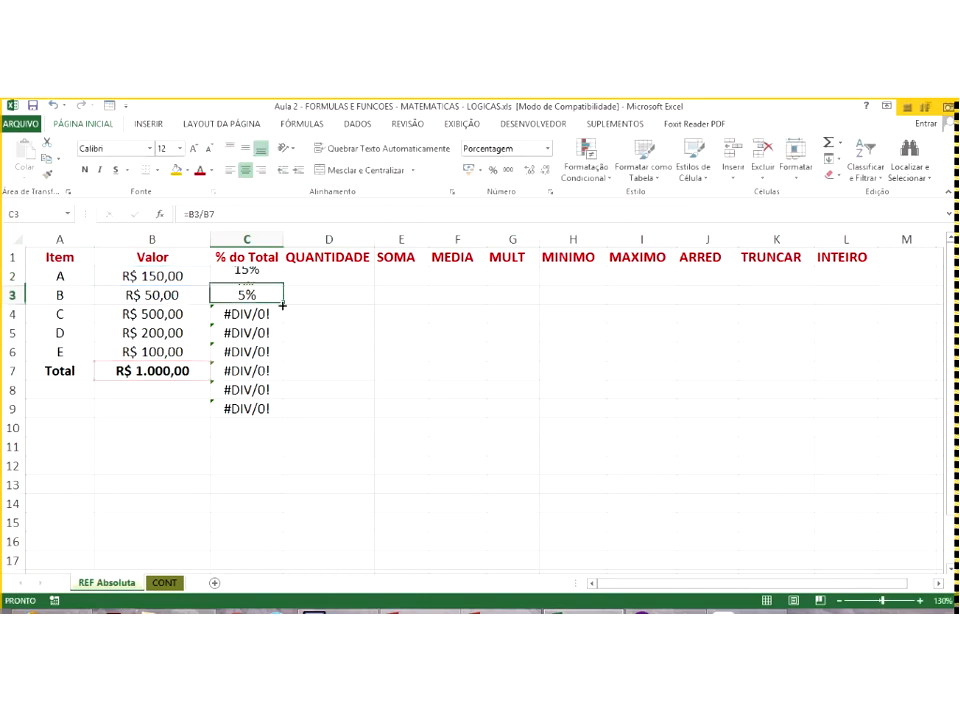
{"action": "left_click", "coordinate": [264, 278]}
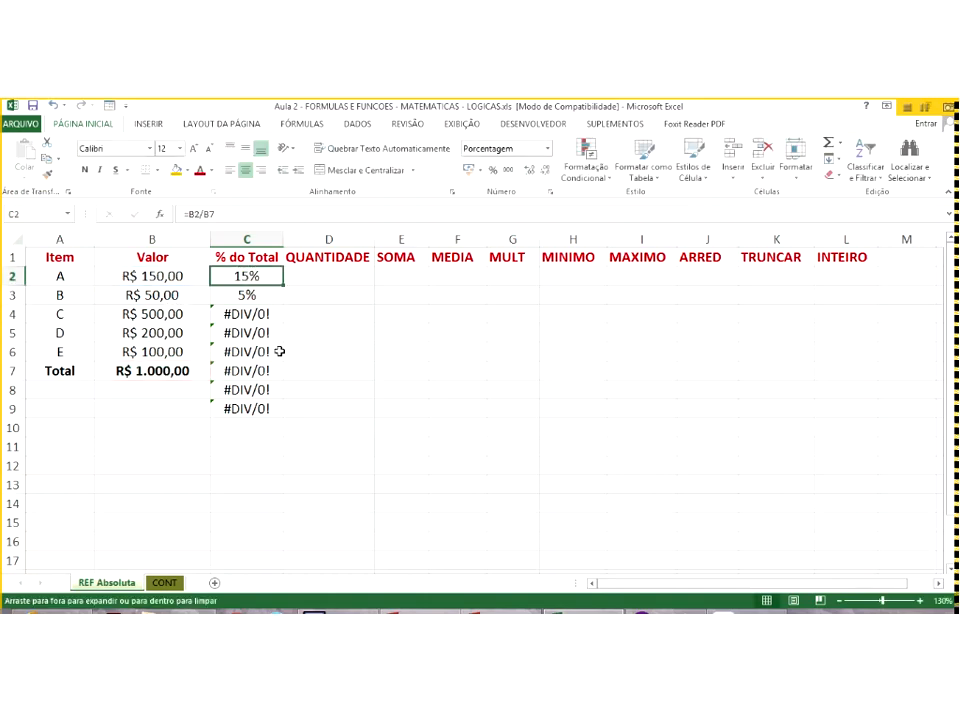
- Examine how the divisor reference shifts in the copied formulas in C3 and C4 relative to the Total in B7
{"action": "double_click", "coordinate": [263, 296]}
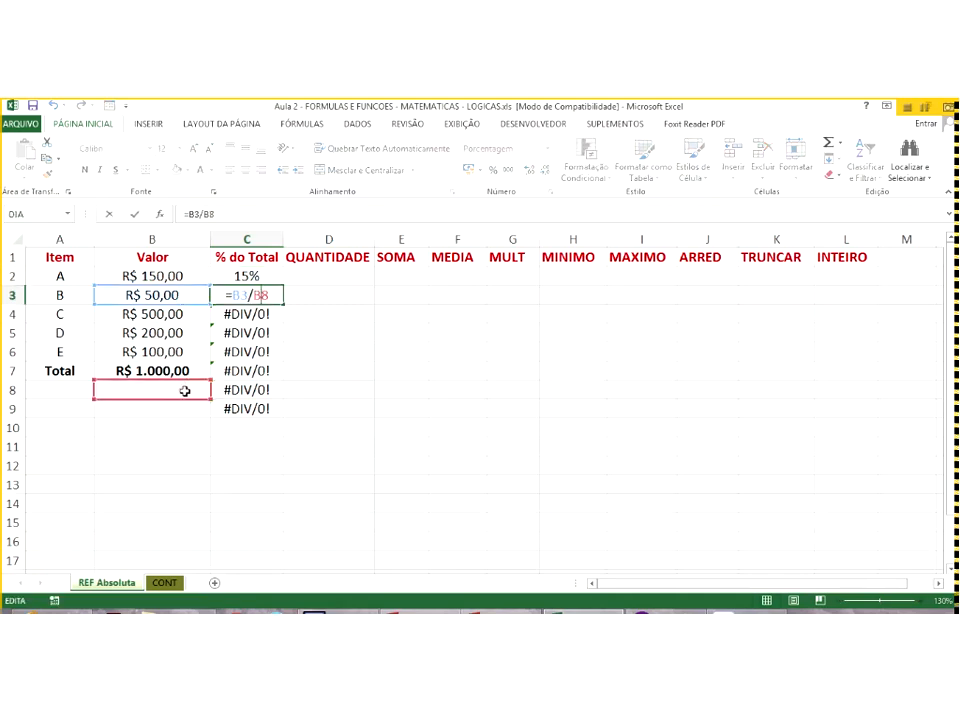
{"action": "double_click", "coordinate": [253, 313]}
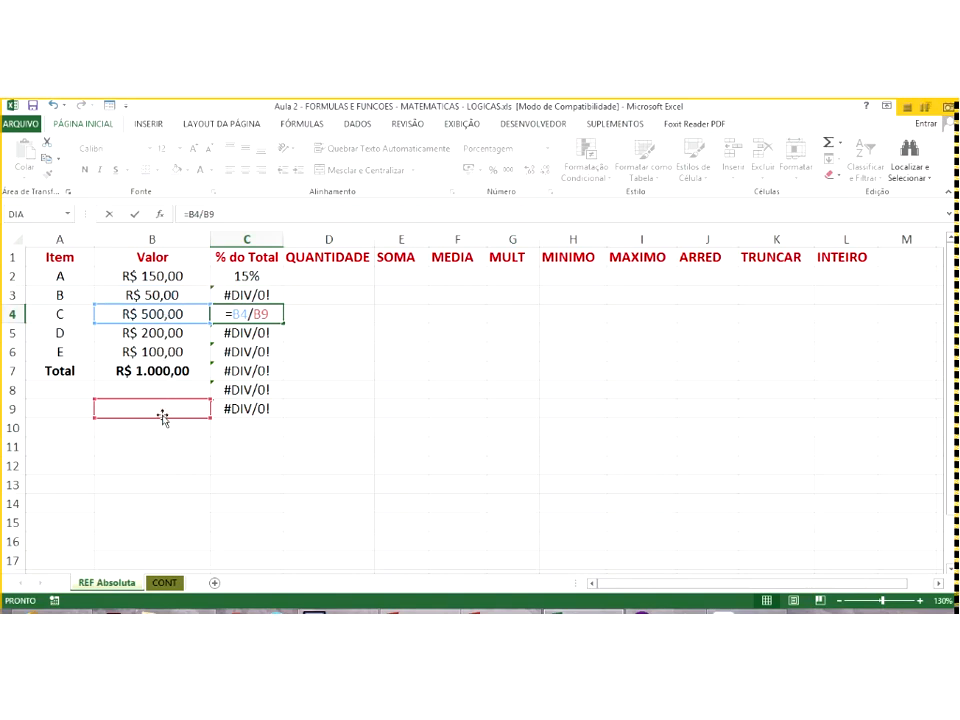
{"action": "left_click", "coordinate": [228, 336]}
{"action": "key", "text": "Escape"}
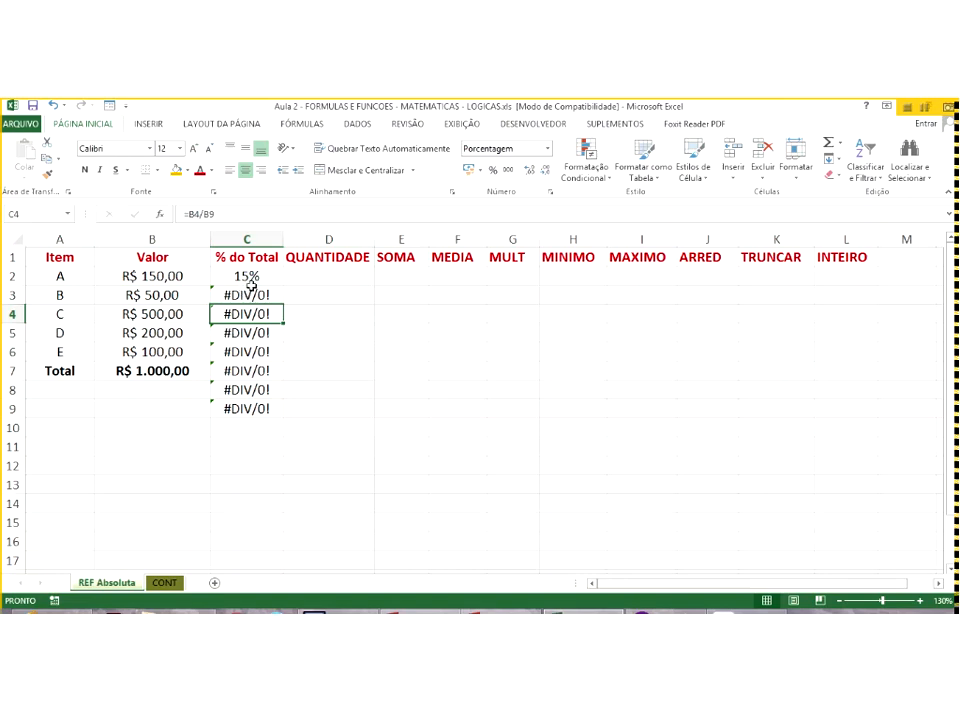
{"action": "double_click", "coordinate": [258, 313]}
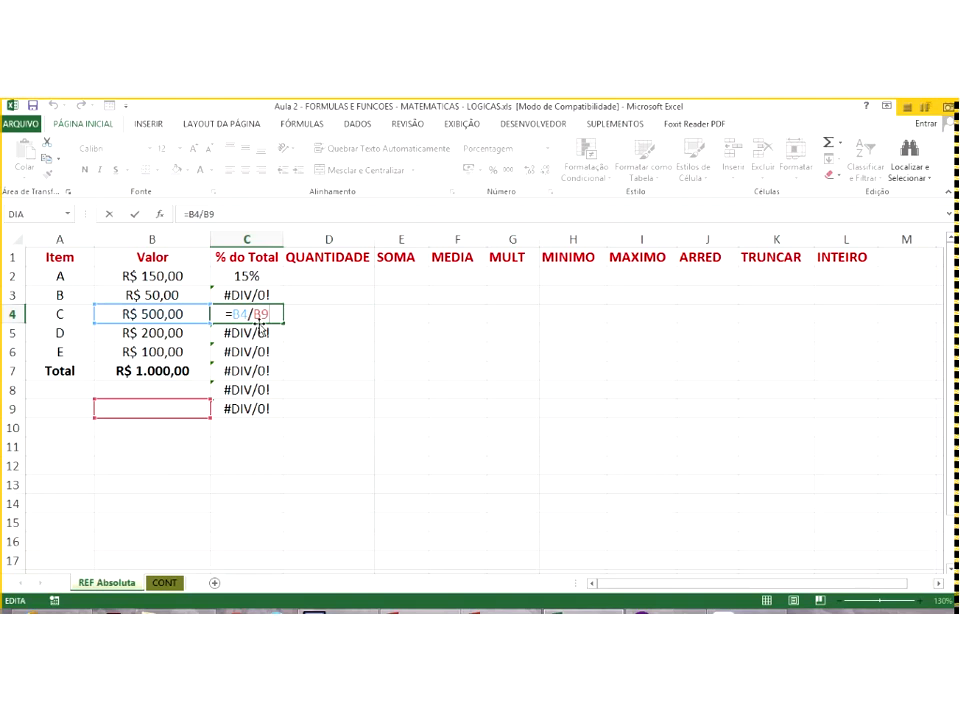
{"action": "key", "text": "Escape"}
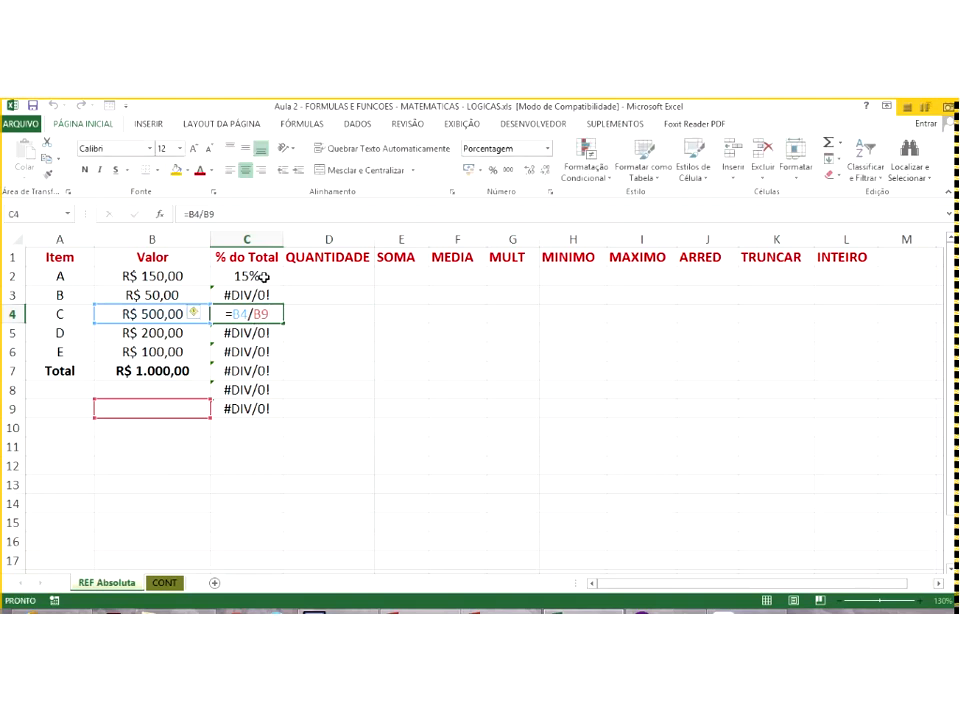
- Rewrite item A's % do Total formula in C2 with an absolute divisor as =B2/$B$7
{"action": "left_click", "coordinate": [262, 277]}
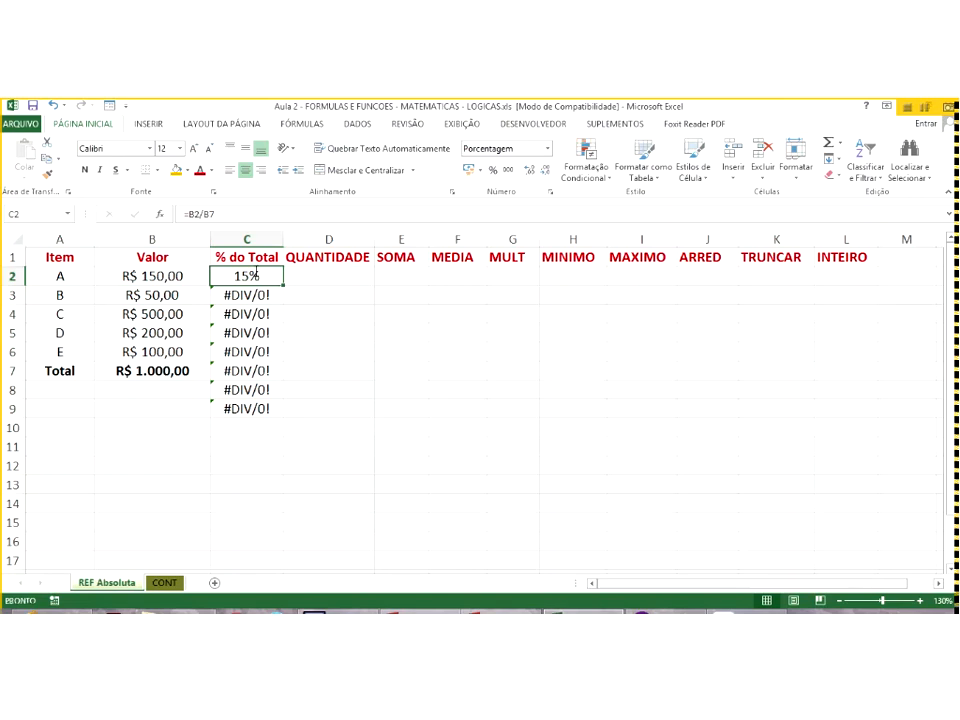
{"action": "double_click", "coordinate": [256, 274]}
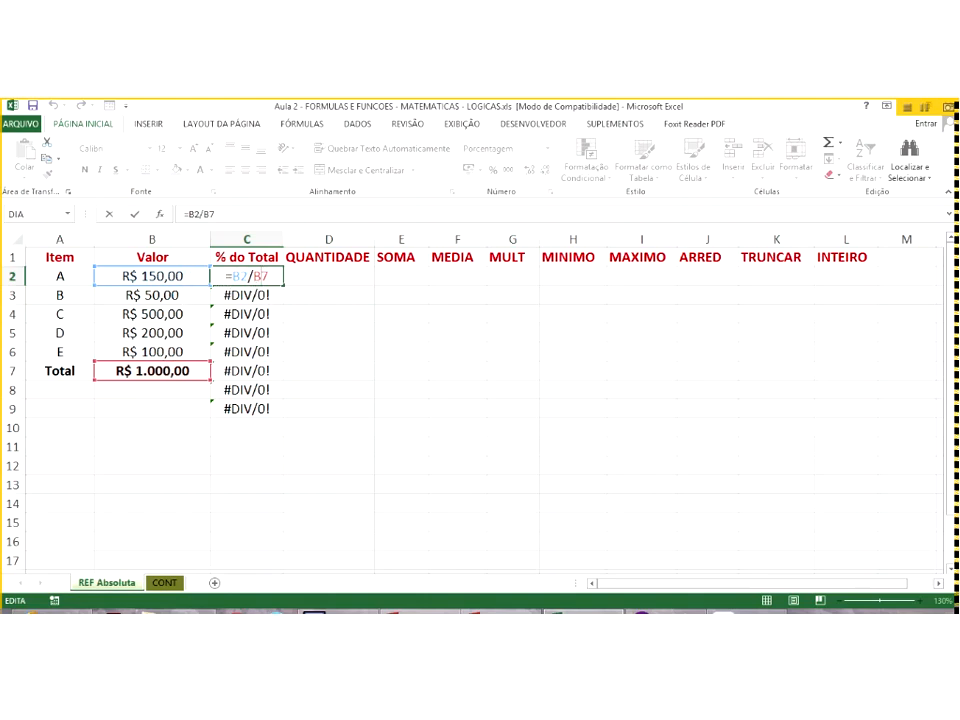
{"action": "key", "text": "BackSpace"}
{"action": "key", "text": "BackSpace"}
{"action": "type", "text": "b"}
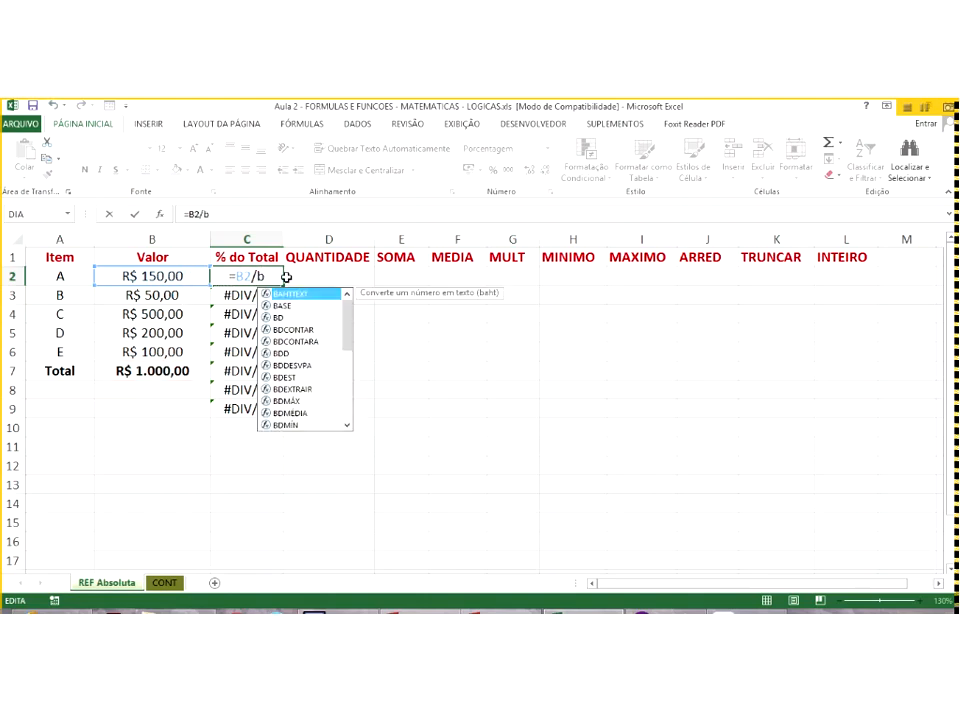
{"action": "type", "text": "7"}
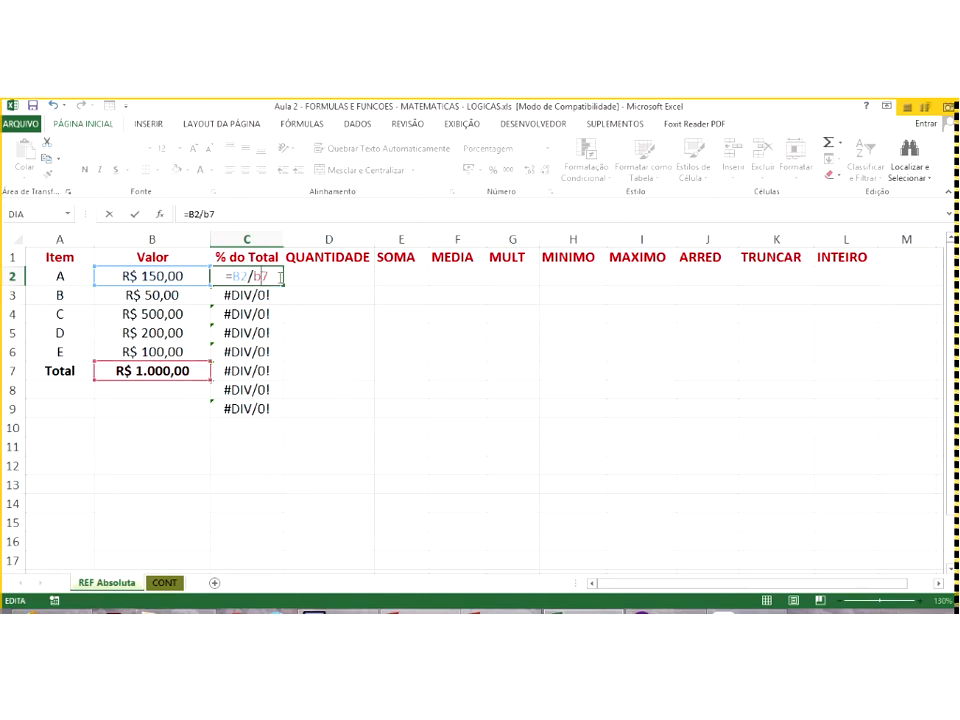
{"action": "key", "text": "F4"}
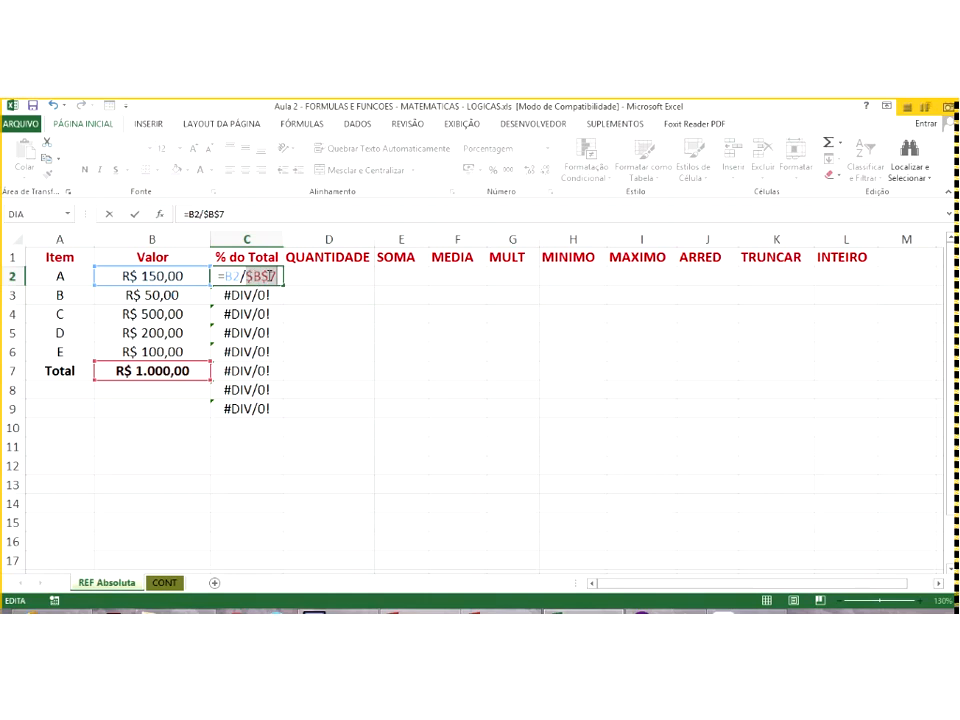
{"action": "left_click", "coordinate": [249, 277]}
{"action": "key", "text": "alt+Tab"}
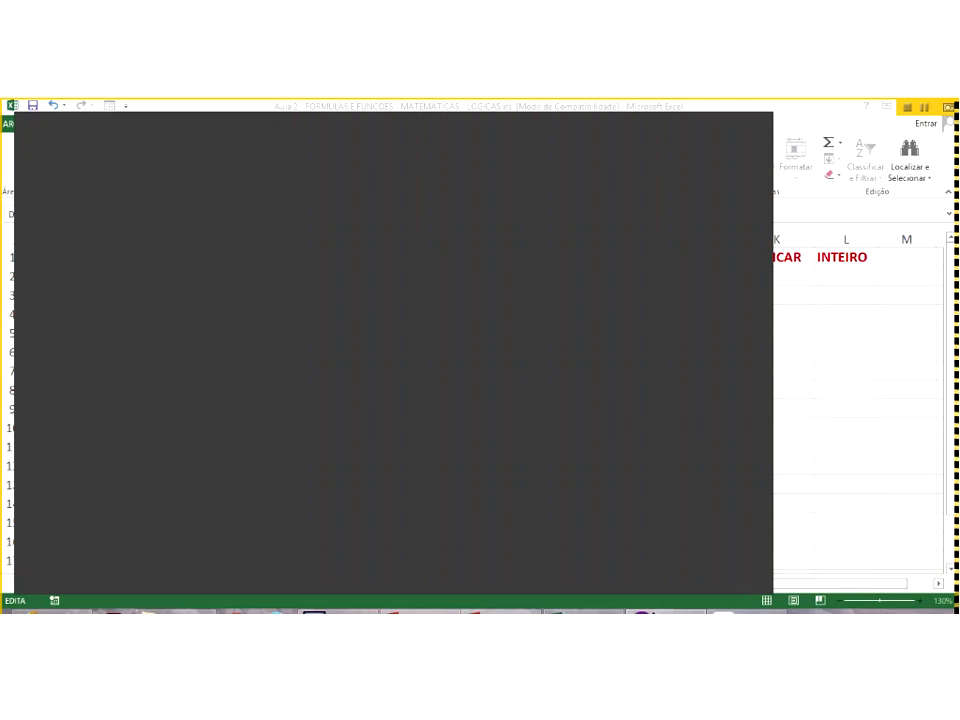
{"action": "key", "text": "alt+Tab"}
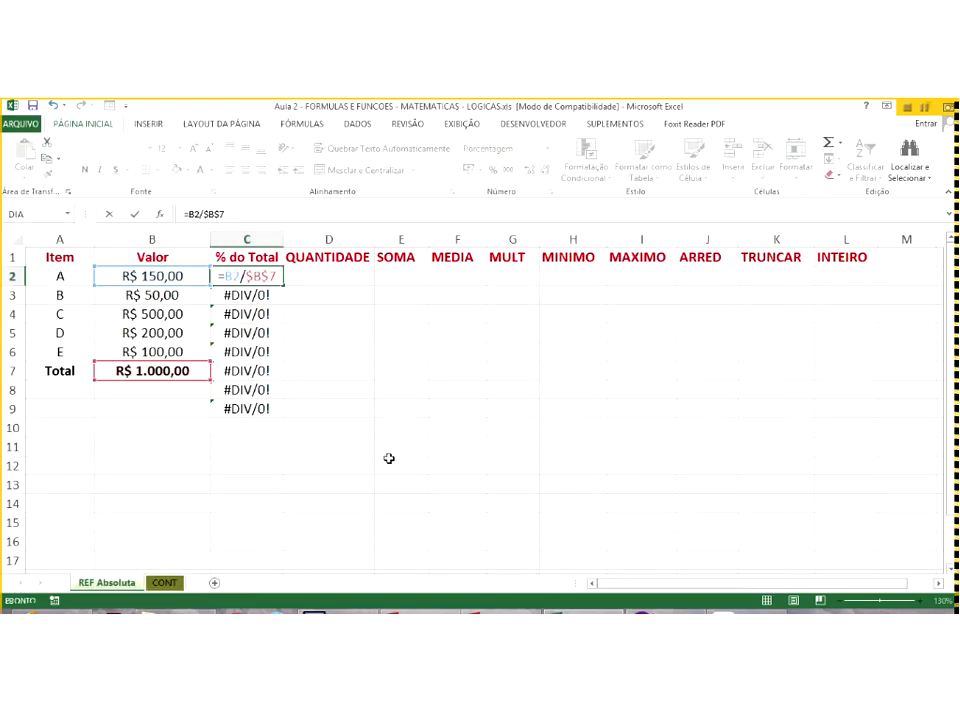
{"action": "key", "text": "Return"}
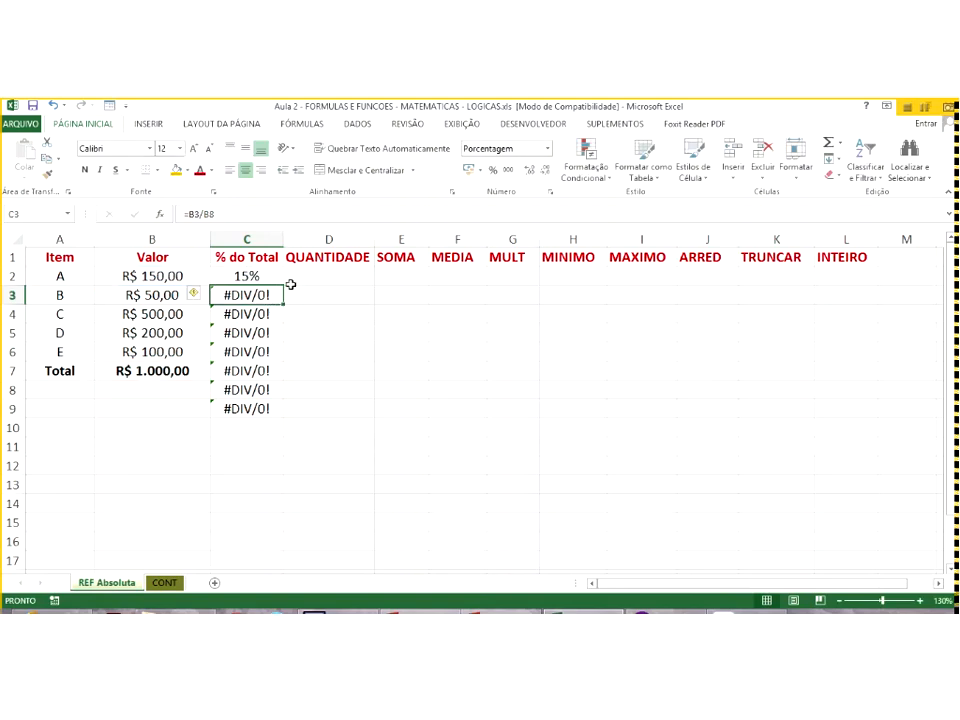
- Fill the absolute-reference formula from C2 down through C7, and clear the extra cells C7:C9
{"action": "key", "text": "Up"}
{"action": "left_click_drag", "start_coordinate": [284, 285], "coordinate": [267, 408]}
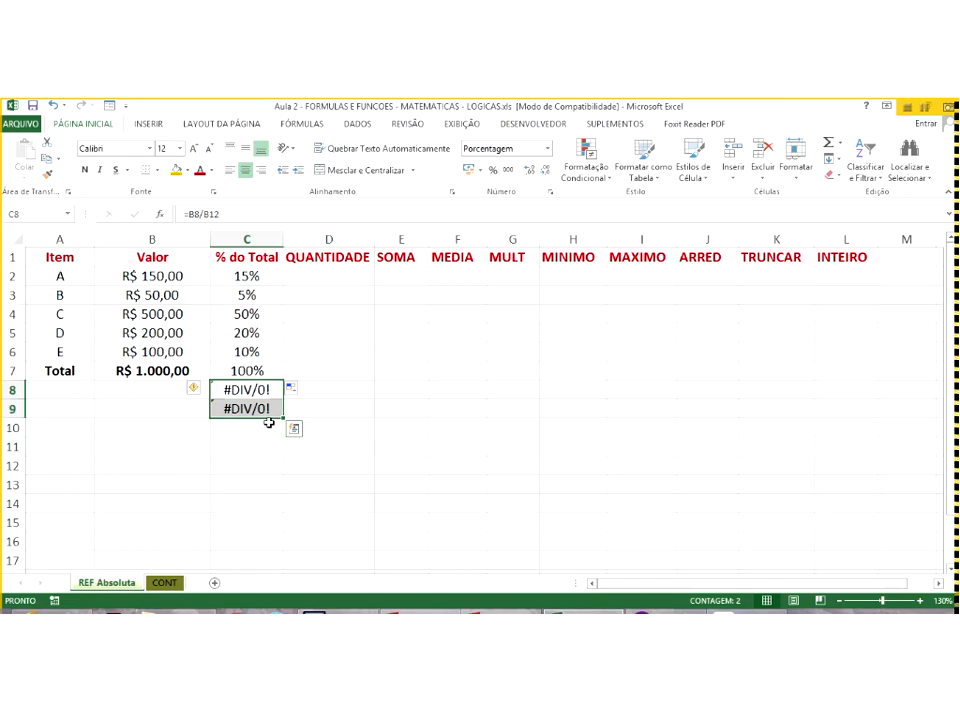
{"action": "key", "text": "Delete"}
{"action": "left_click", "coordinate": [268, 373]}
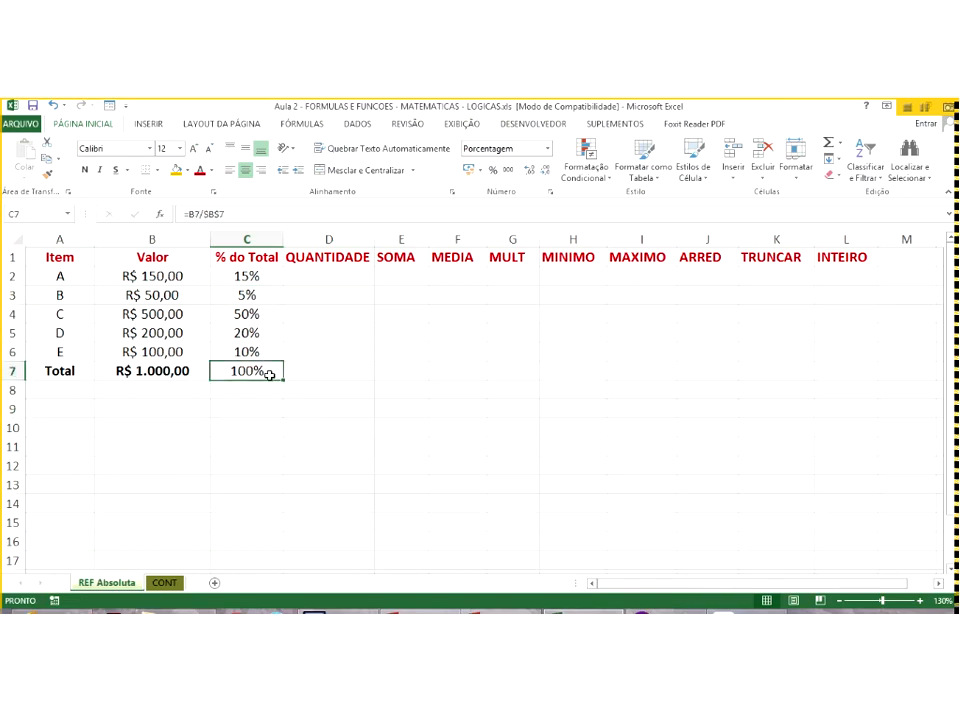
- Examine the formulas in C2, C3 and C4, comparing their item references with the fixed $B$7 divisor
{"action": "double_click", "coordinate": [246, 295]}
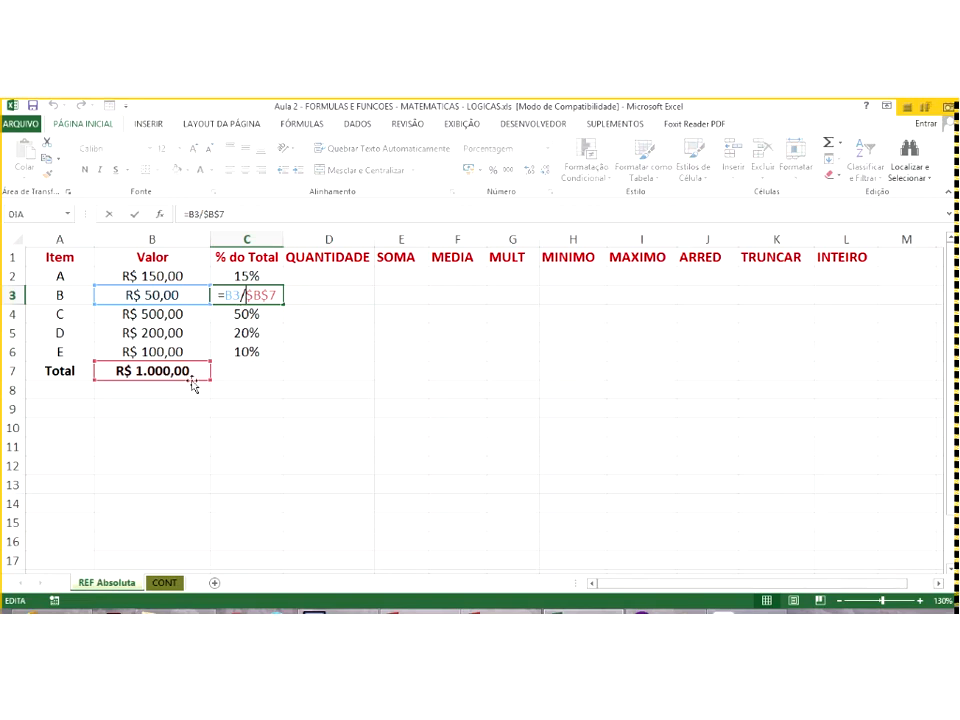
{"action": "left_click", "coordinate": [252, 314]}
{"action": "key", "text": "Escape"}
{"action": "double_click", "coordinate": [253, 315]}
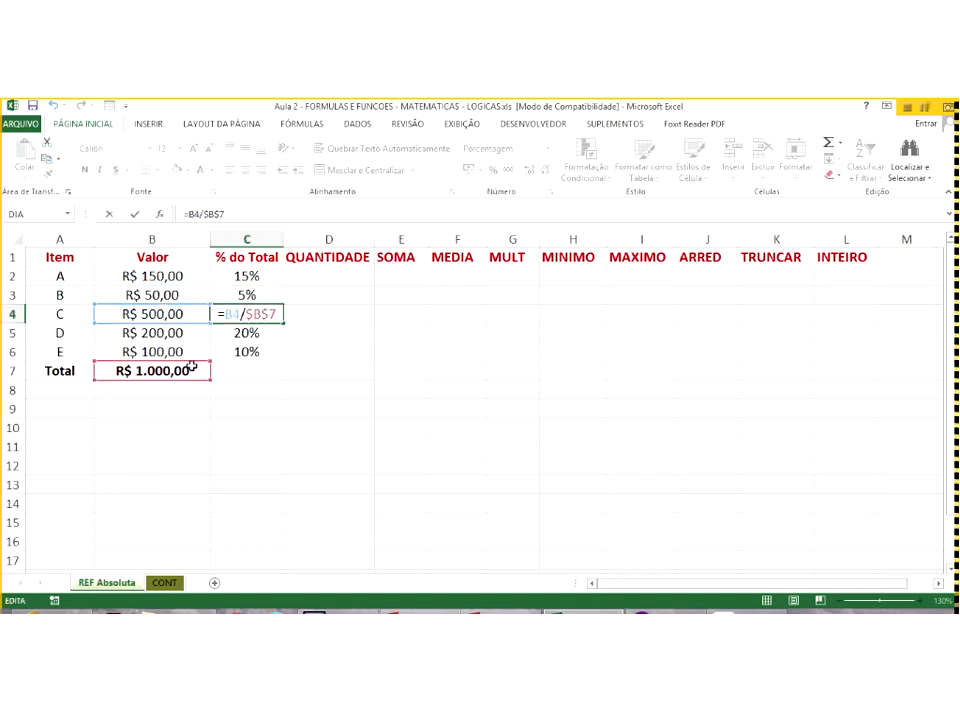
{"action": "key", "text": "Escape"}
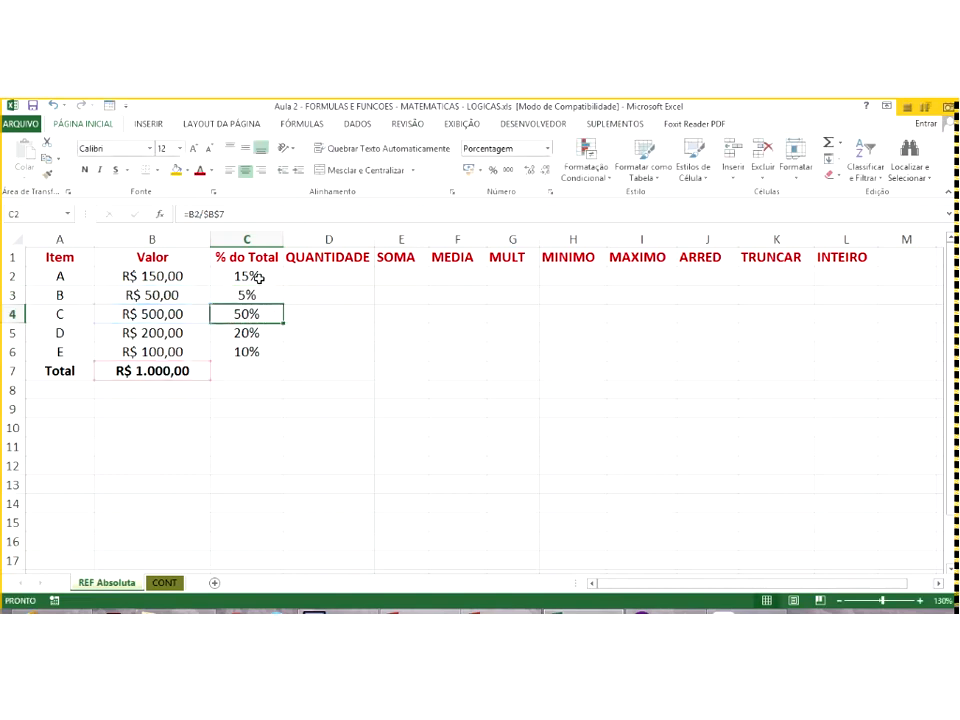
{"action": "left_click", "coordinate": [258, 276]}
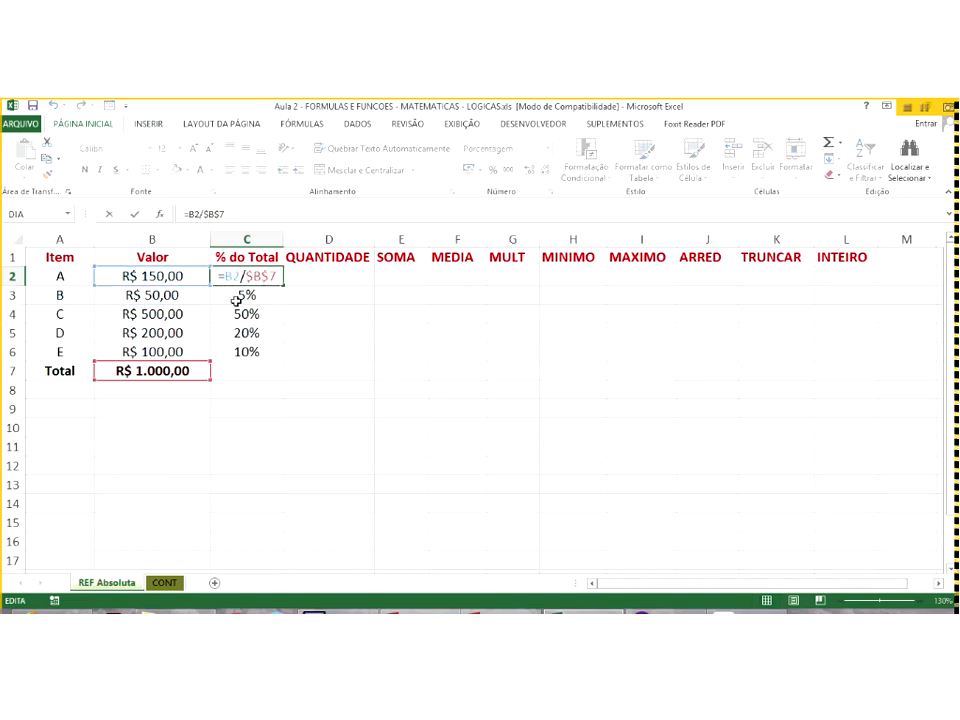
{"action": "key", "text": "Escape"}
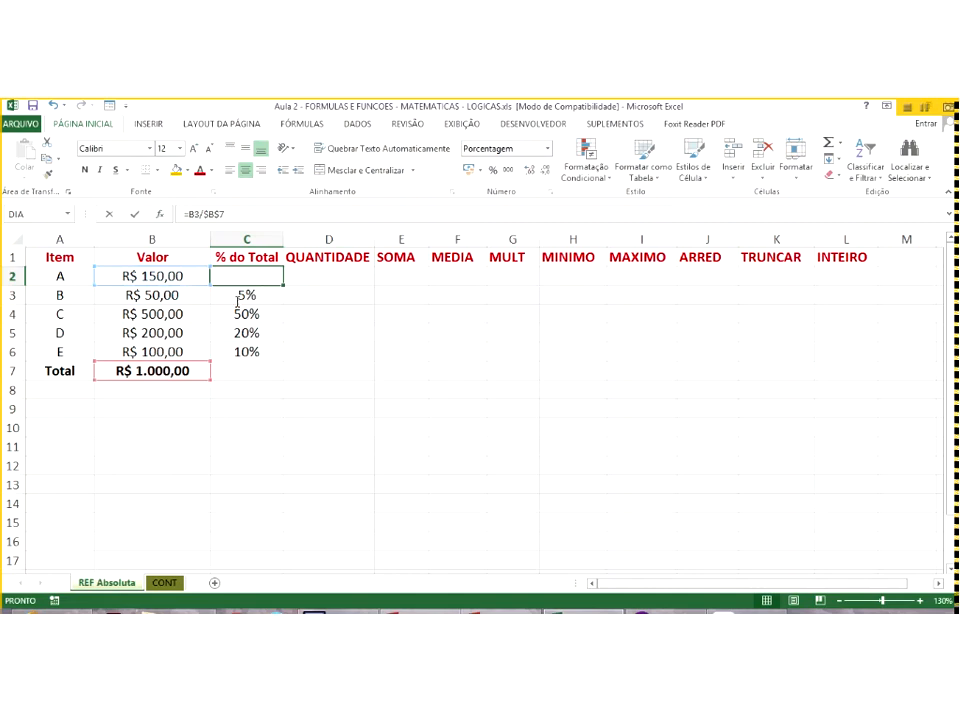
{"action": "double_click", "coordinate": [237, 300]}
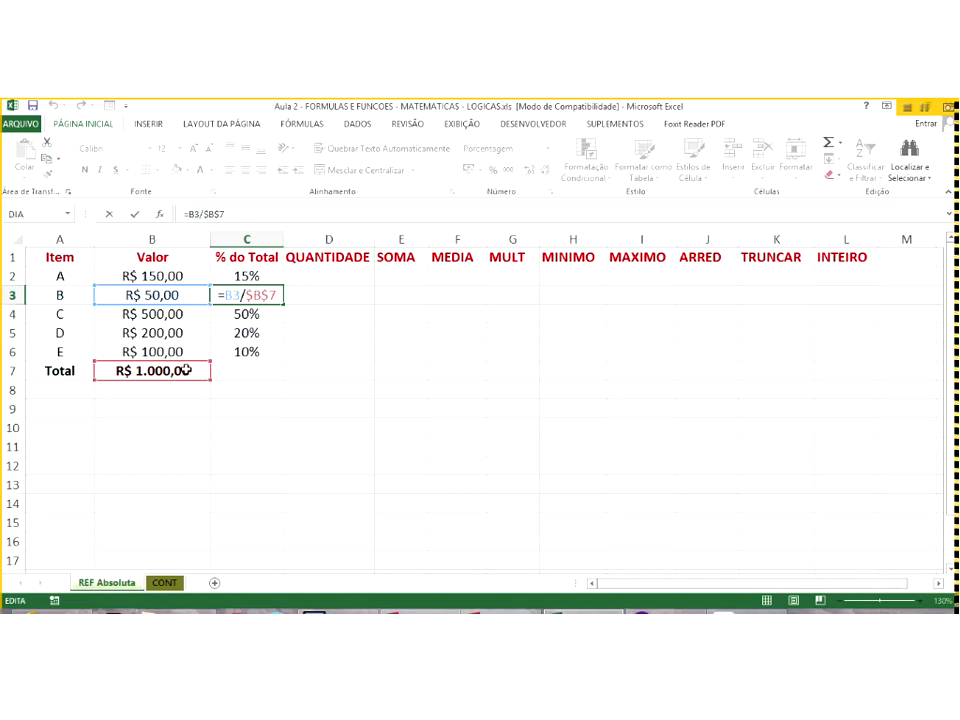
{"action": "key", "text": "Return"}
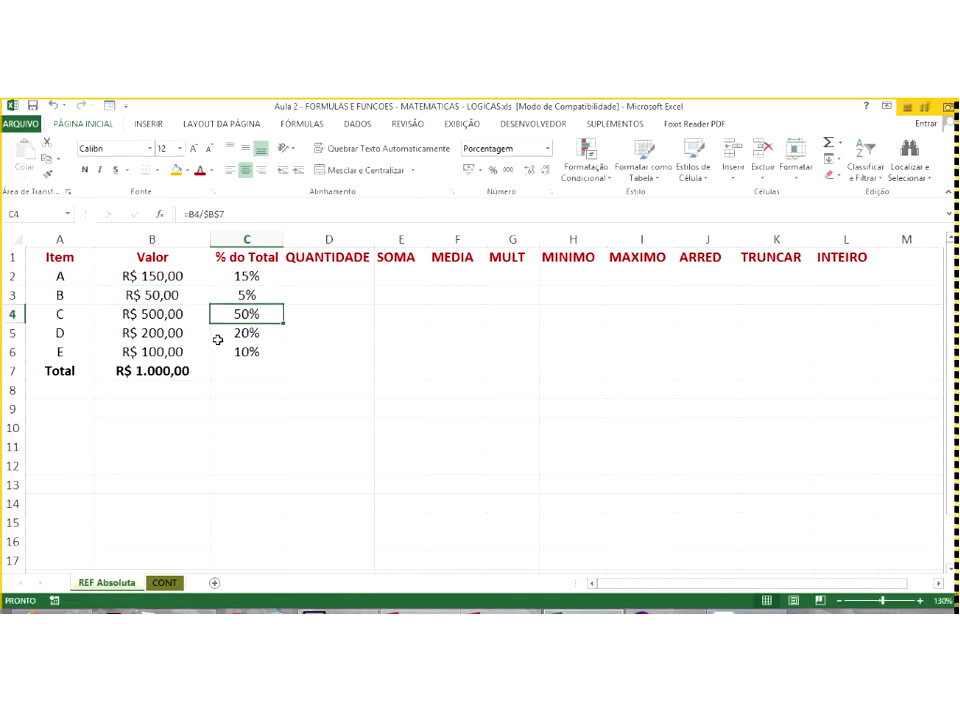
- Test the absolute reference by pasting a copy of the C5 formula into F12, and undo the paste
{"action": "right_click", "coordinate": [250, 333]}
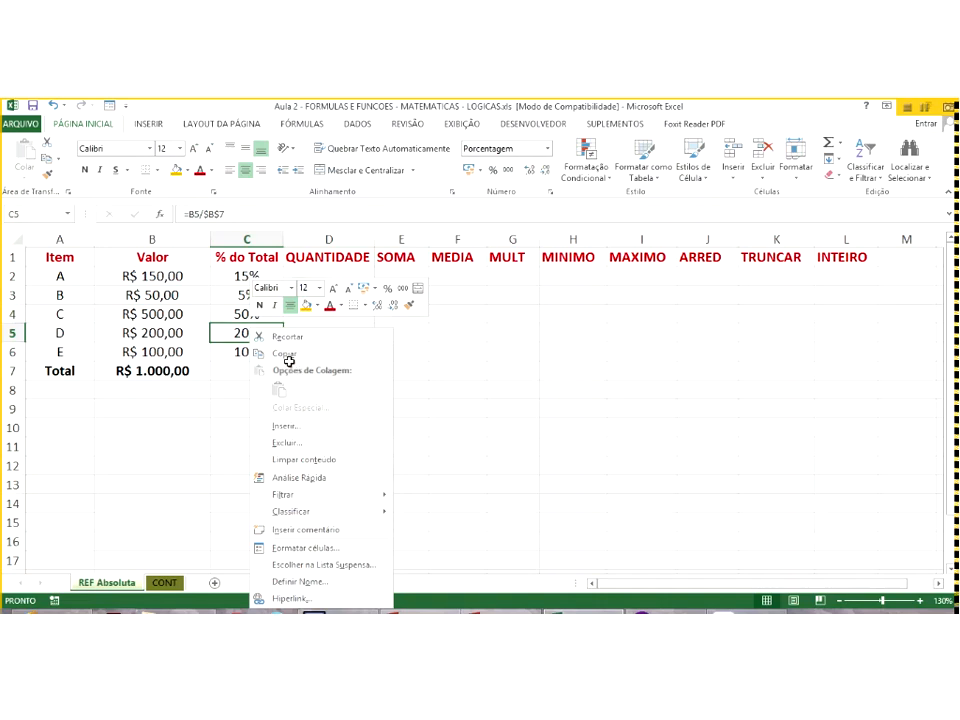
{"action": "left_click", "coordinate": [278, 353]}
{"action": "right_click", "coordinate": [470, 459]}
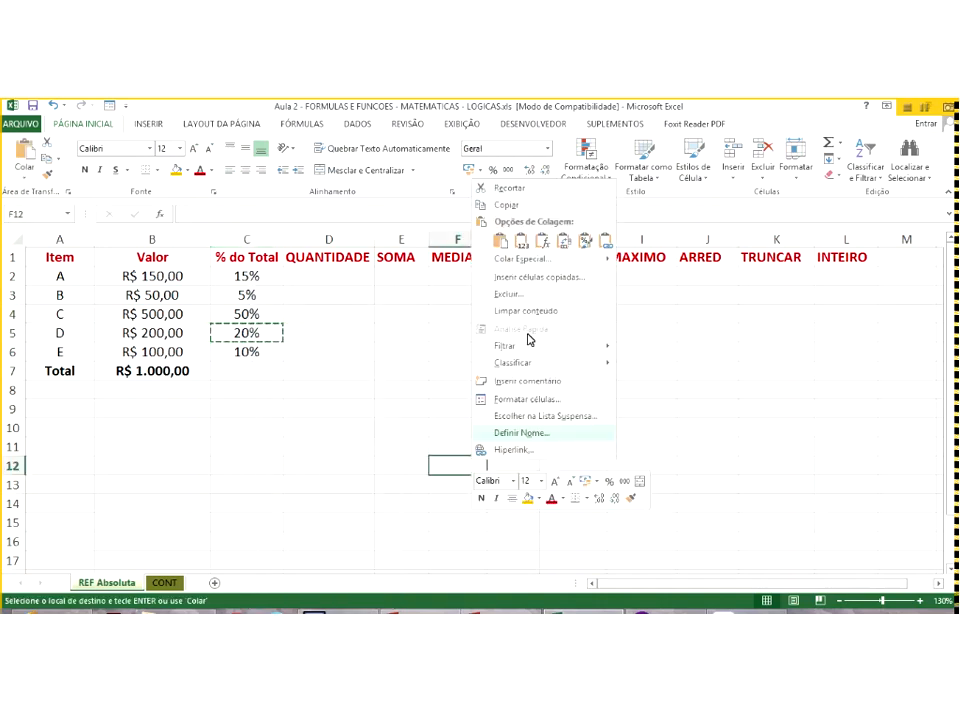
{"action": "left_click", "coordinate": [498, 240]}
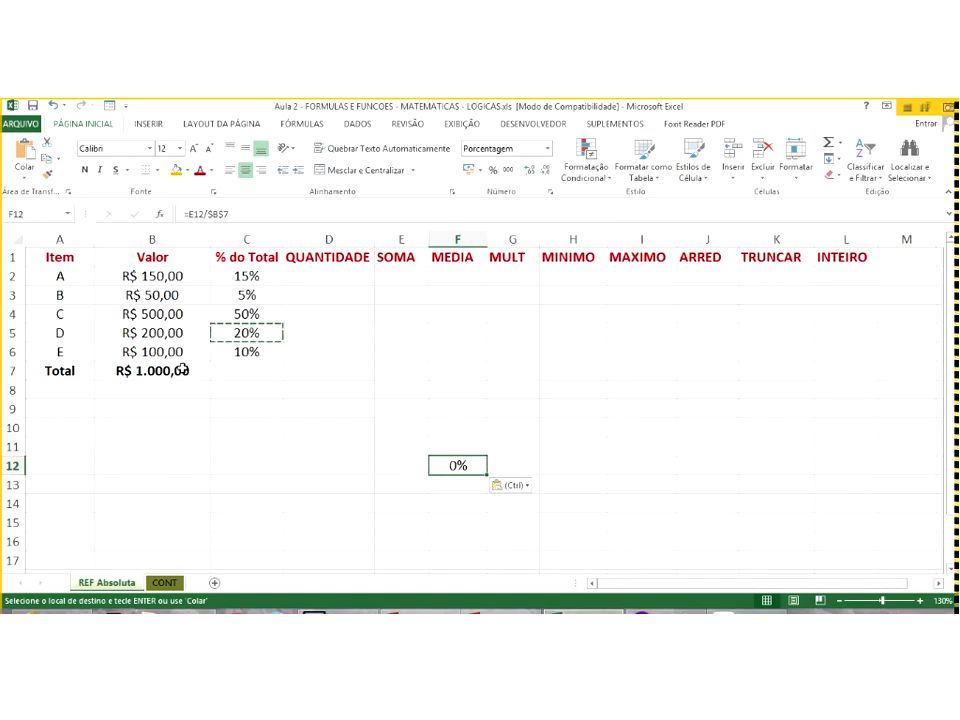
{"action": "double_click", "coordinate": [463, 462]}
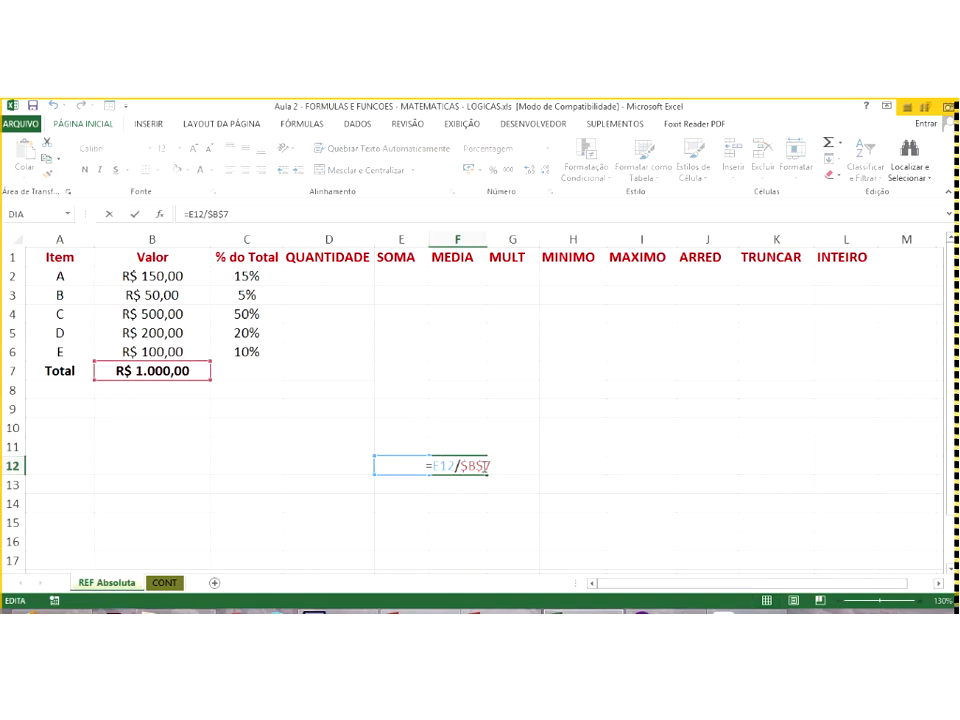
{"action": "key", "text": "Return"}
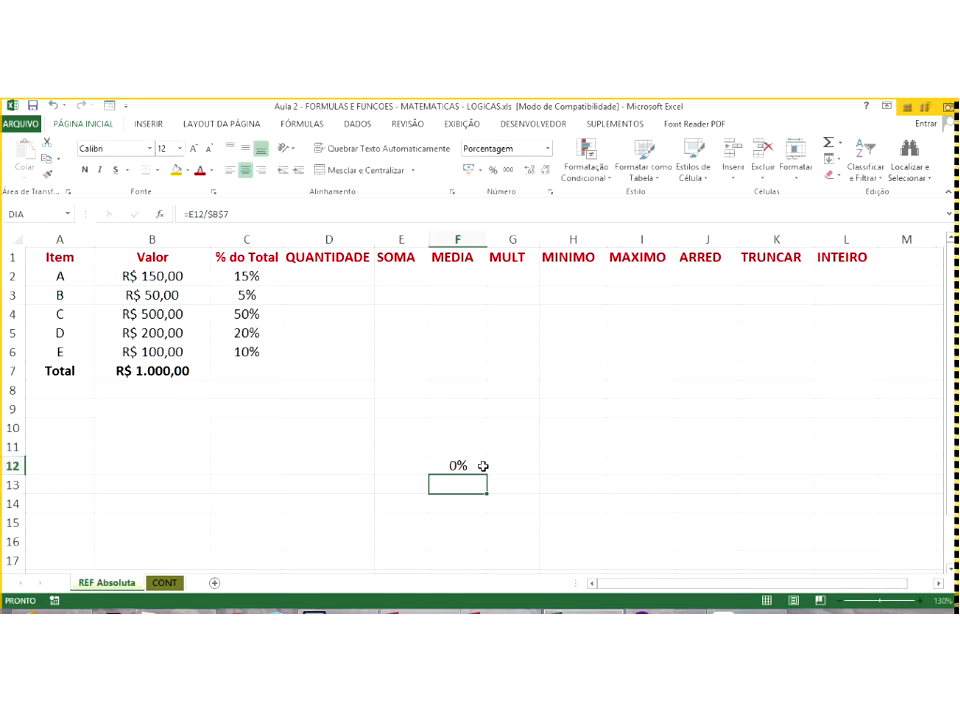
{"action": "key", "text": "ctrl+z"}
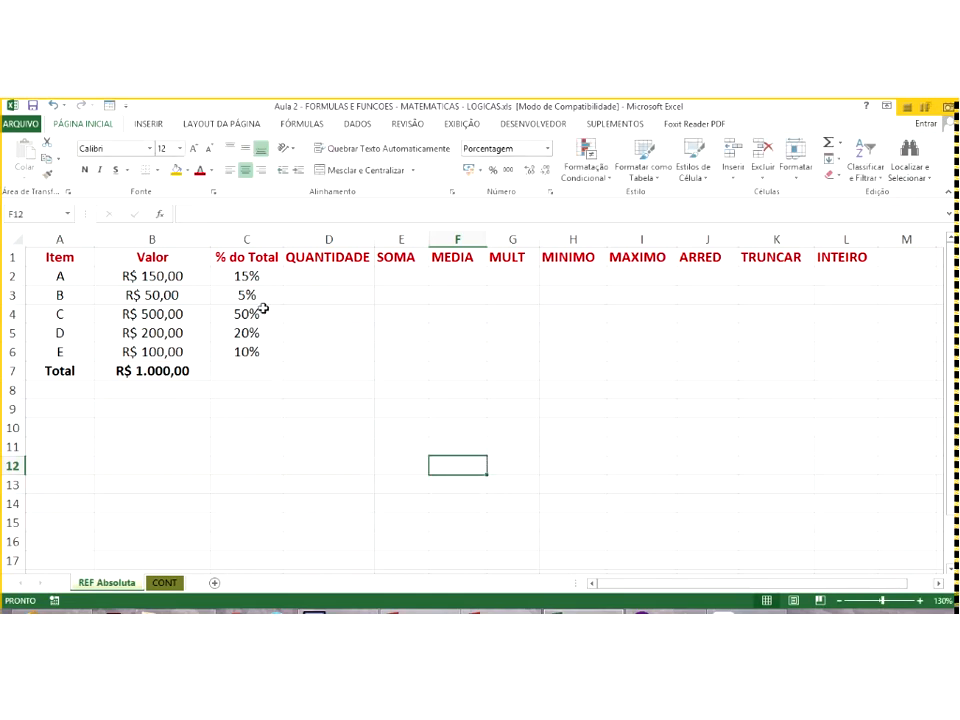
- Check the sum of the % do Total values in C2:C6
{"action": "left_click_drag", "start_coordinate": [247, 276], "coordinate": [252, 350]}
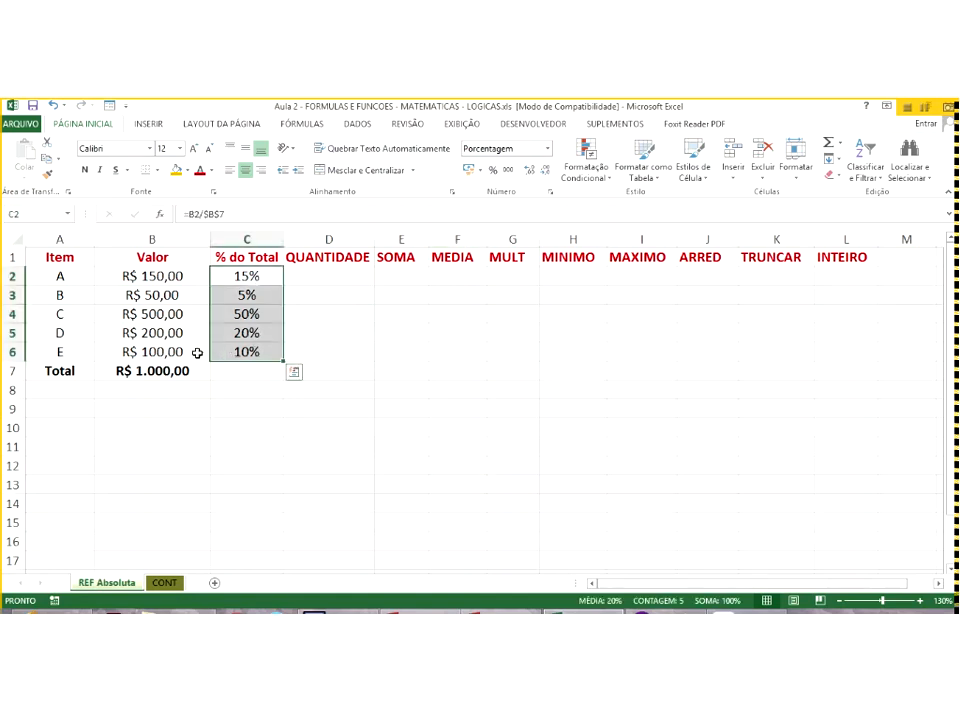
{"action": "left_click", "coordinate": [242, 353]}
{"action": "key", "text": "Left"}
{"action": "key", "text": "Up"}
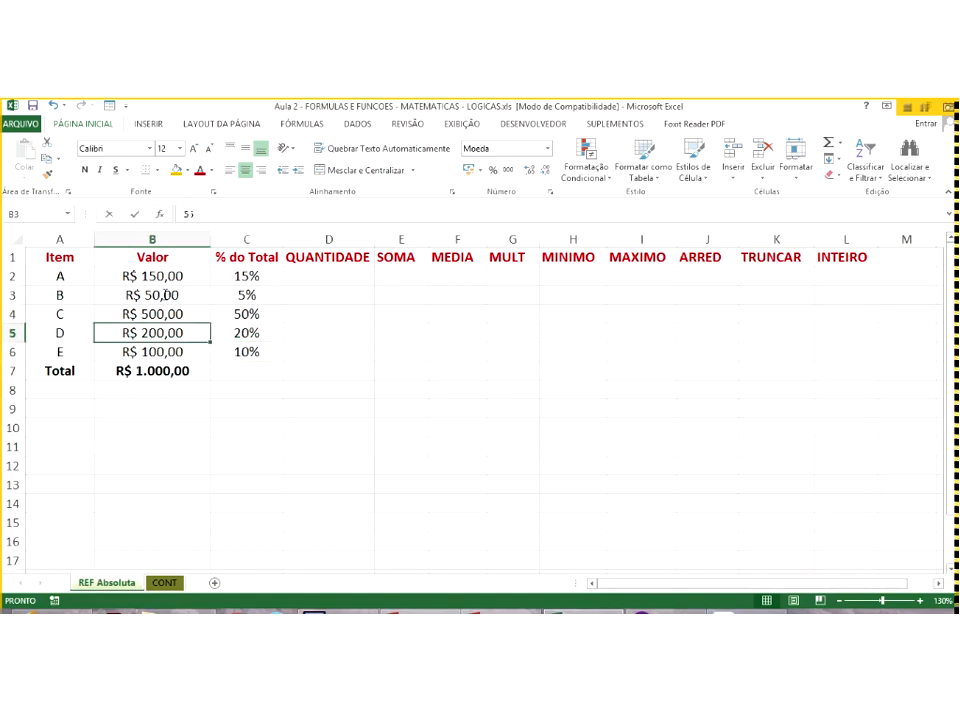
- Set item B's Valor in B3 to 55
{"action": "left_click", "coordinate": [163, 294]}
{"action": "type", "text": "55"}
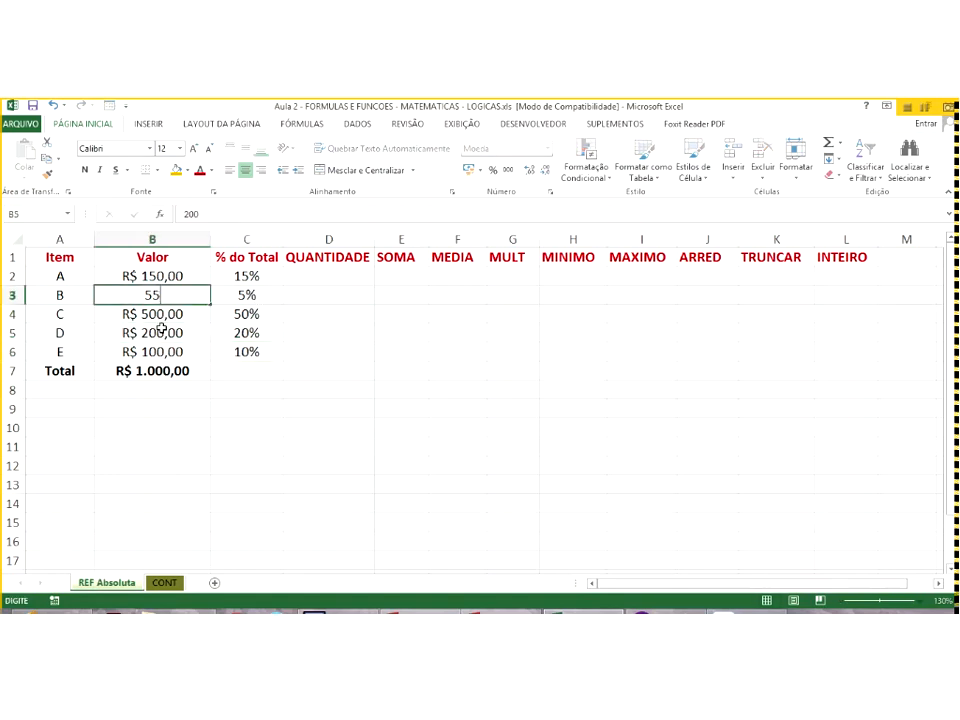
{"action": "left_click", "coordinate": [162, 332]}
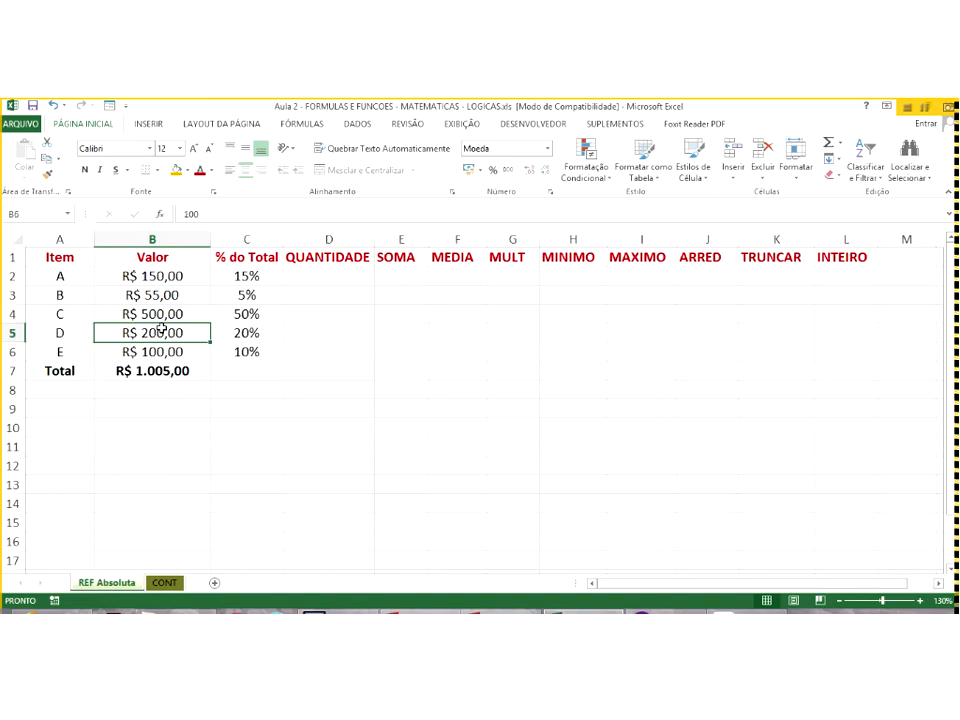
- Set item D's Valor in B5 to 250 and item E's Valor in B6 to 1500
{"action": "type", "text": "15"}
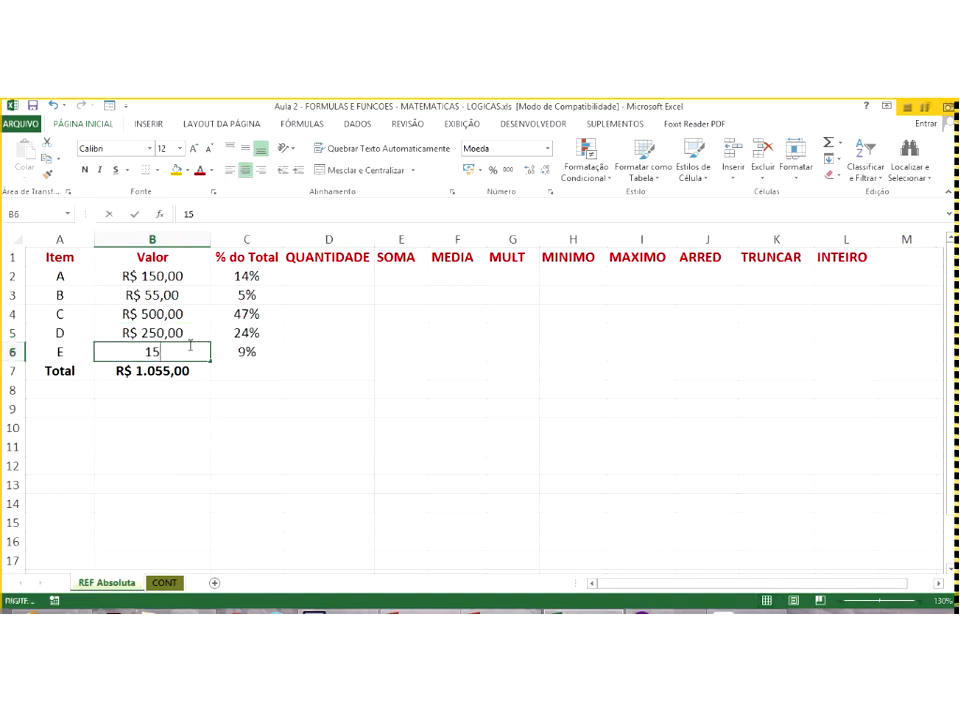
{"action": "left_click", "coordinate": [158, 370]}
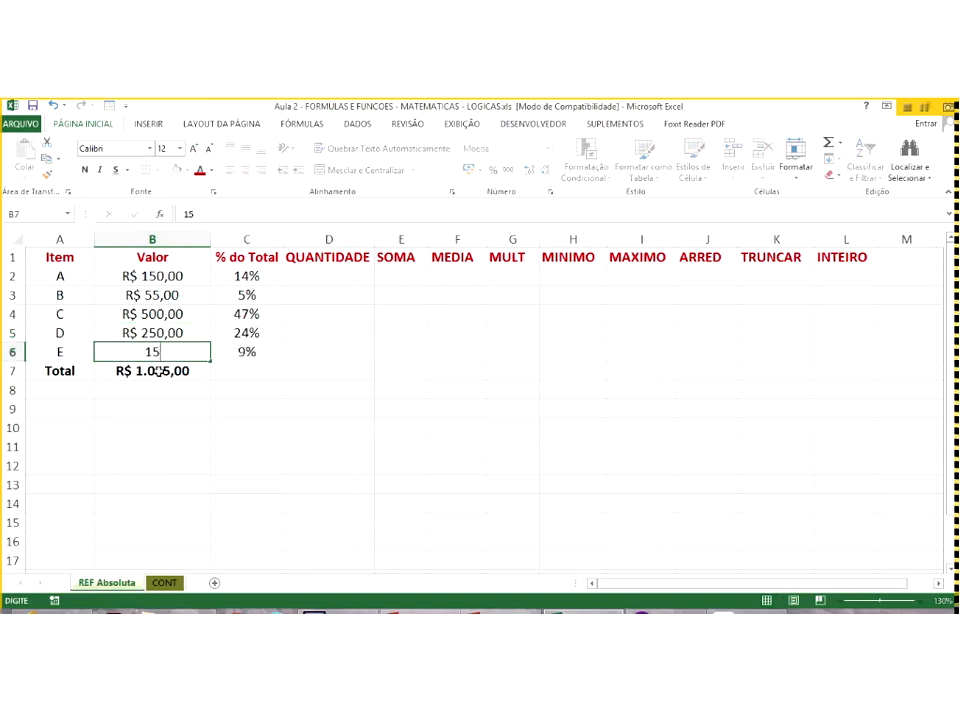
{"action": "type", "text": "00"}
{"action": "key", "text": "Return"}
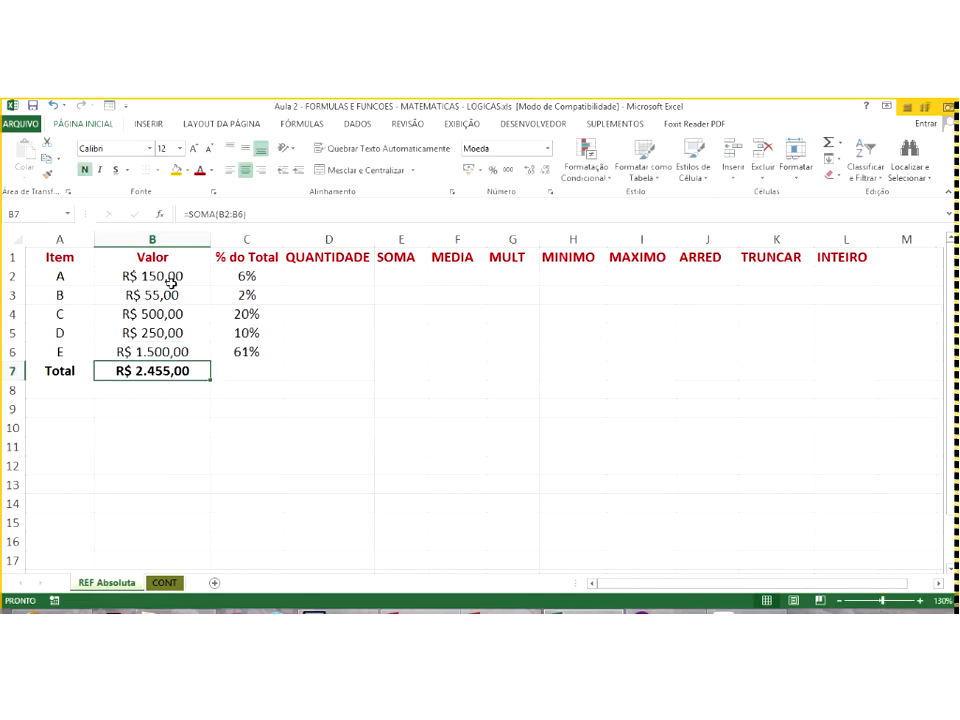
- Format the whole % do Total column as Porcentagem with two decimal places
{"action": "left_click", "coordinate": [250, 257]}
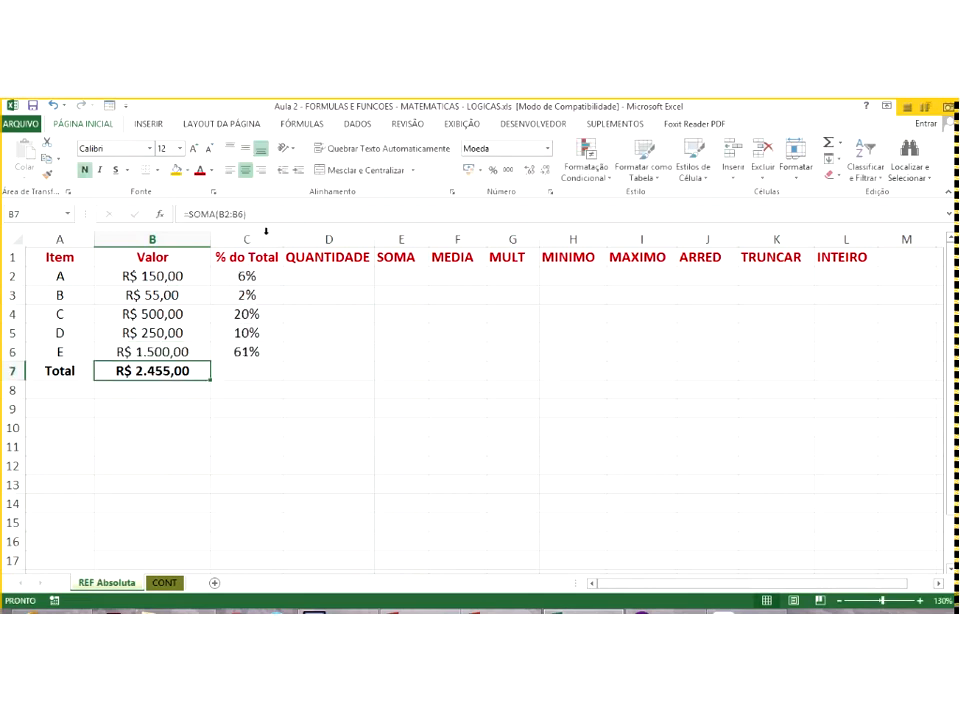
{"action": "left_click", "coordinate": [547, 176]}
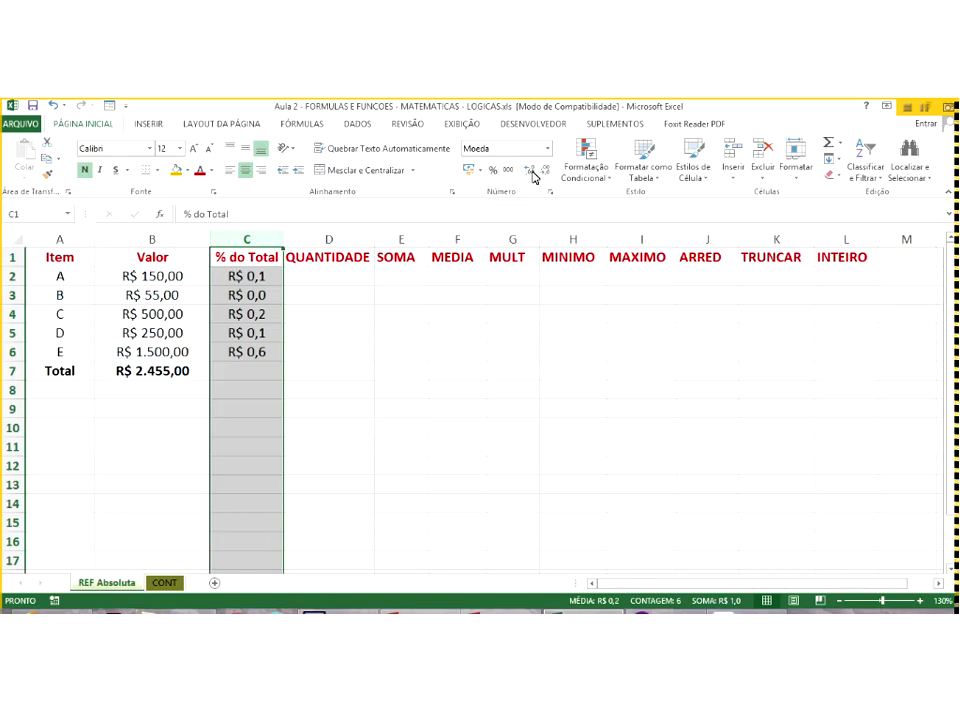
{"action": "left_click", "coordinate": [532, 172]}
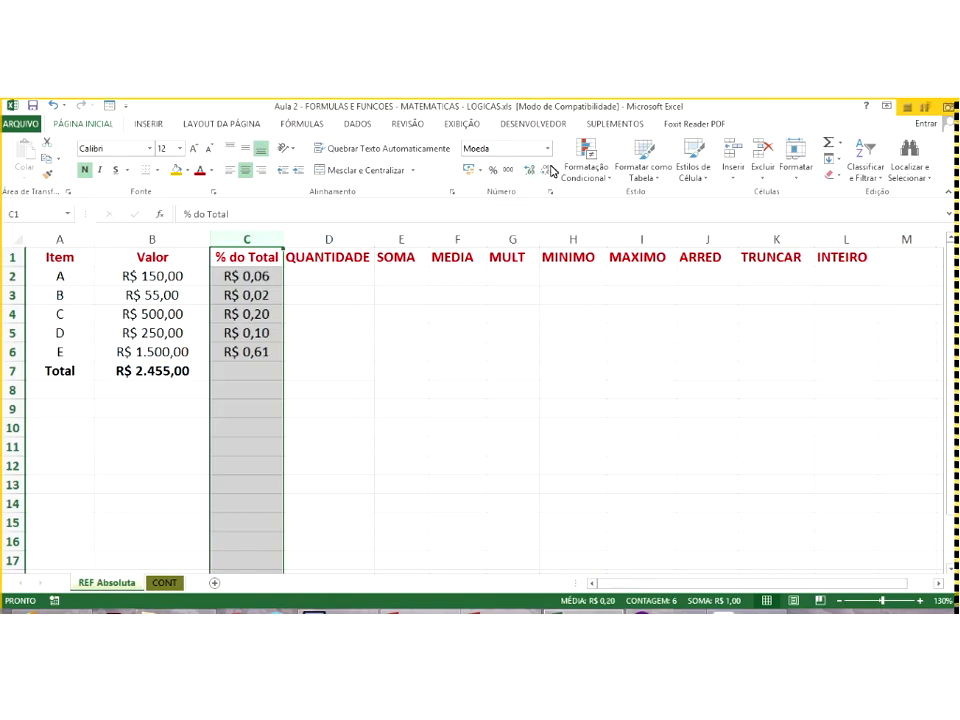
{"action": "left_click", "coordinate": [550, 171]}
{"action": "left_click", "coordinate": [547, 148]}
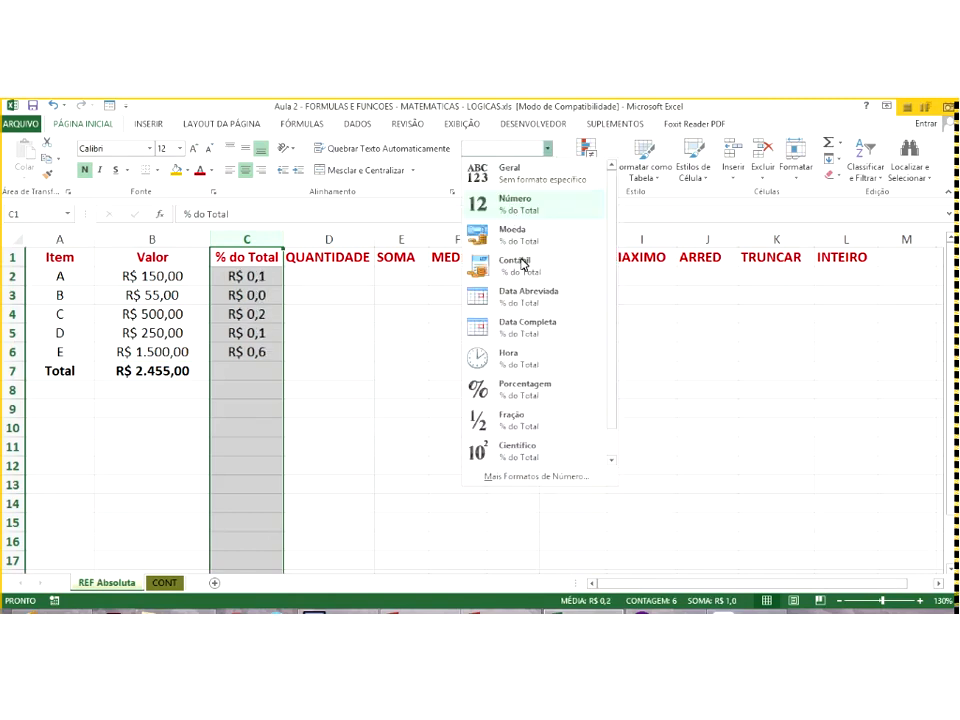
{"action": "left_click", "coordinate": [522, 388]}
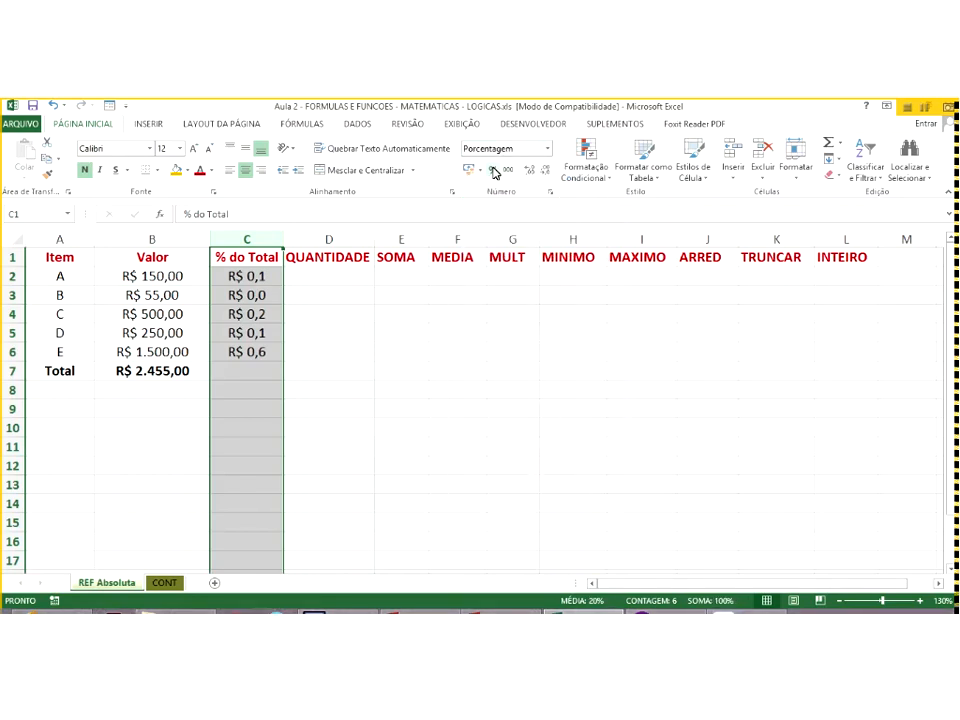
{"action": "left_click", "coordinate": [531, 174]}
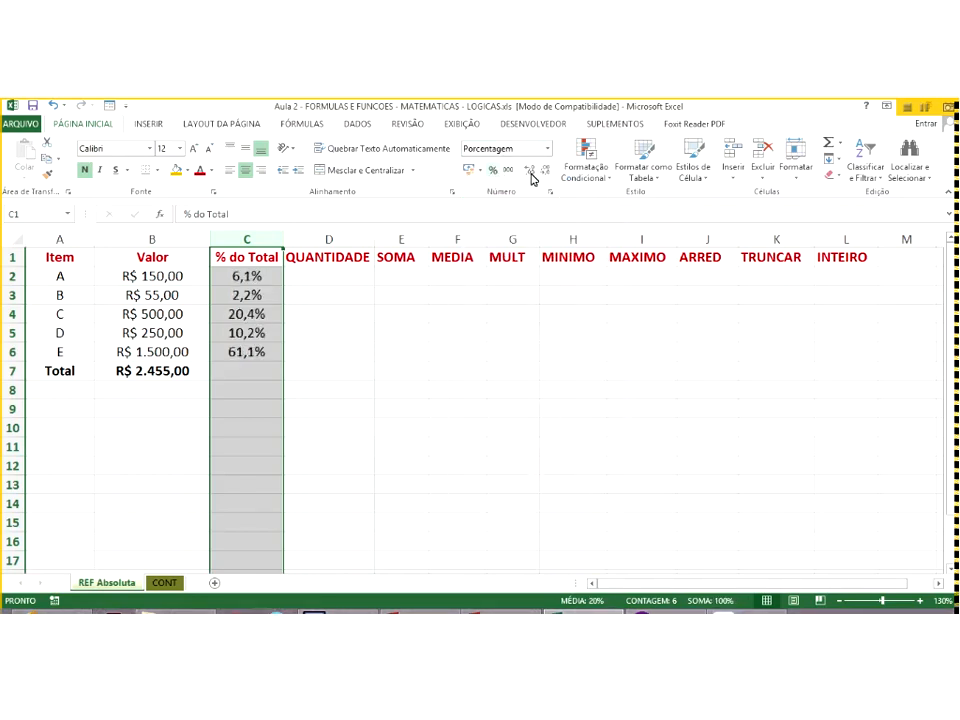
{"action": "left_click", "coordinate": [531, 174]}
{"action": "left_click", "coordinate": [400, 369]}
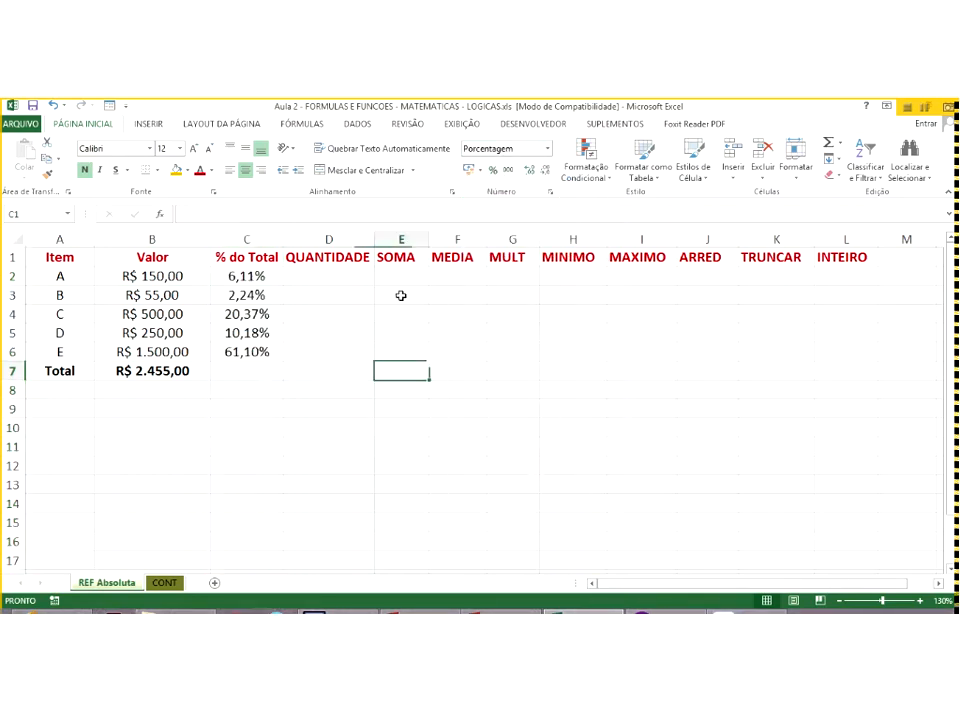
- Enter the quantities 2, 3, 5, 1 and 10 in D2:D6 and center the QUANTIDADE column
{"action": "left_click", "coordinate": [189, 272]}
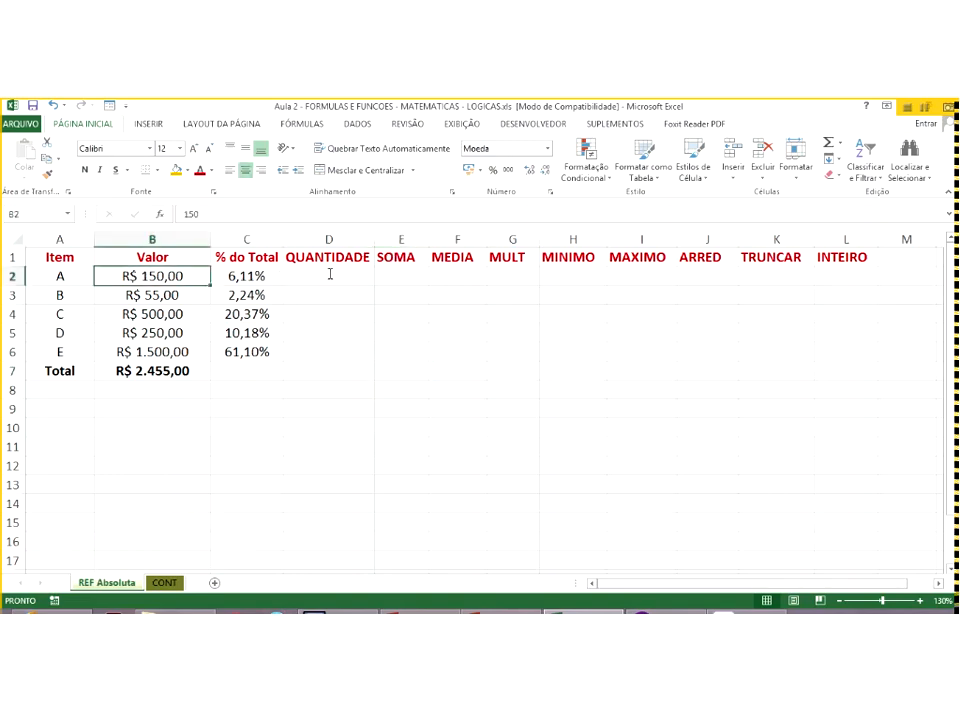
{"action": "left_click", "coordinate": [328, 273]}
{"action": "type", "text": "2"}
{"action": "key", "text": "Return"}
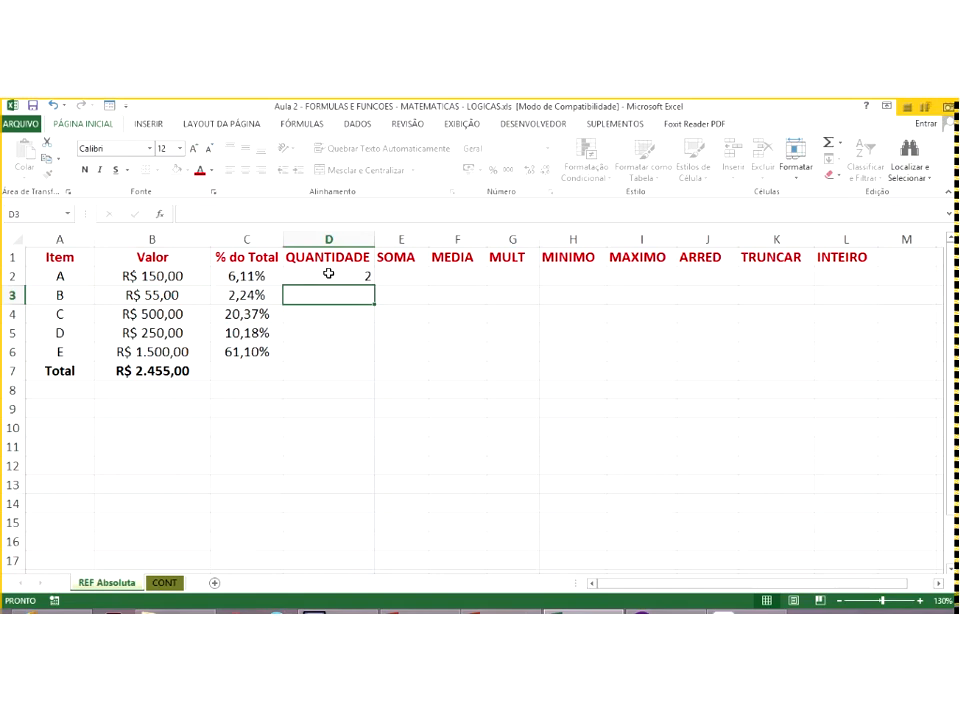
{"action": "type", "text": "3"}
{"action": "key", "text": "Return"}
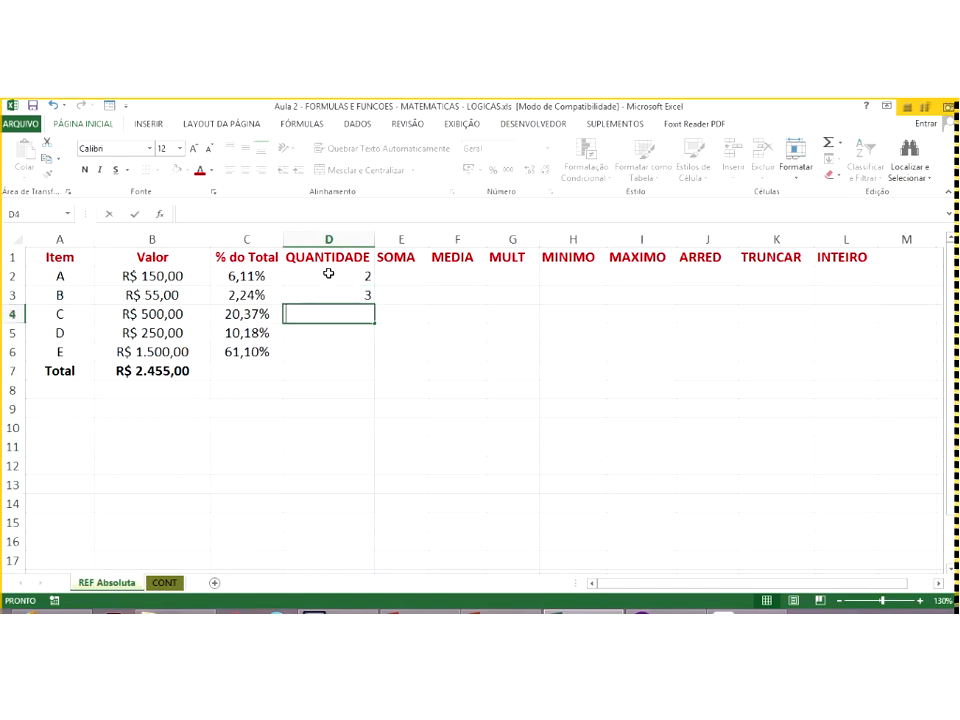
{"action": "type", "text": "5"}
{"action": "key", "text": "Return"}
{"action": "type", "text": "1"}
{"action": "key", "text": "Return"}
{"action": "type", "text": "10"}
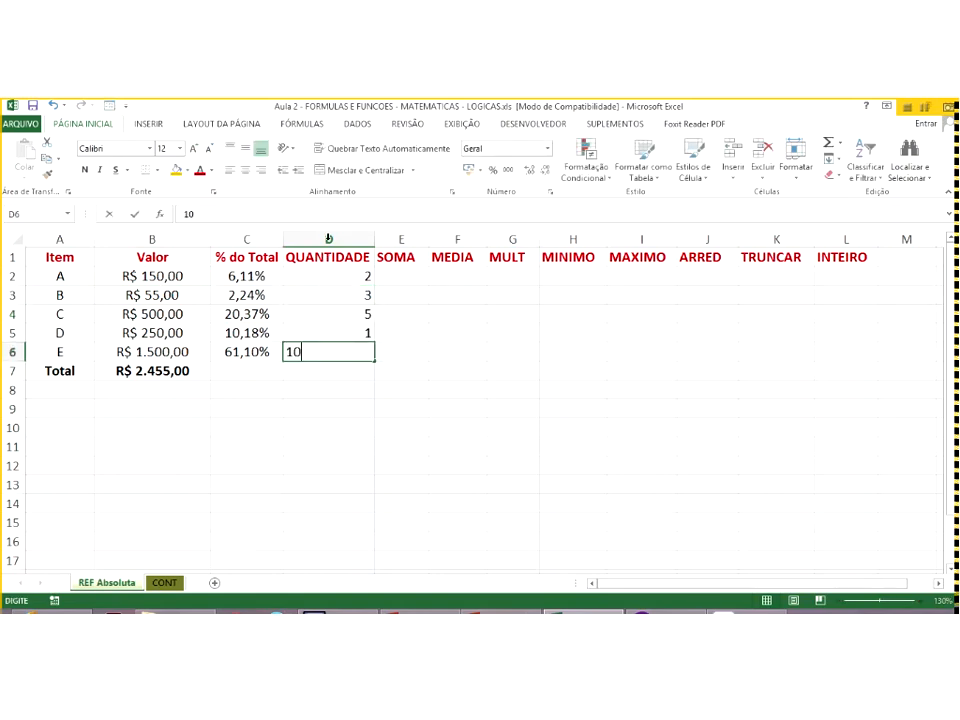
{"action": "left_click", "coordinate": [348, 239]}
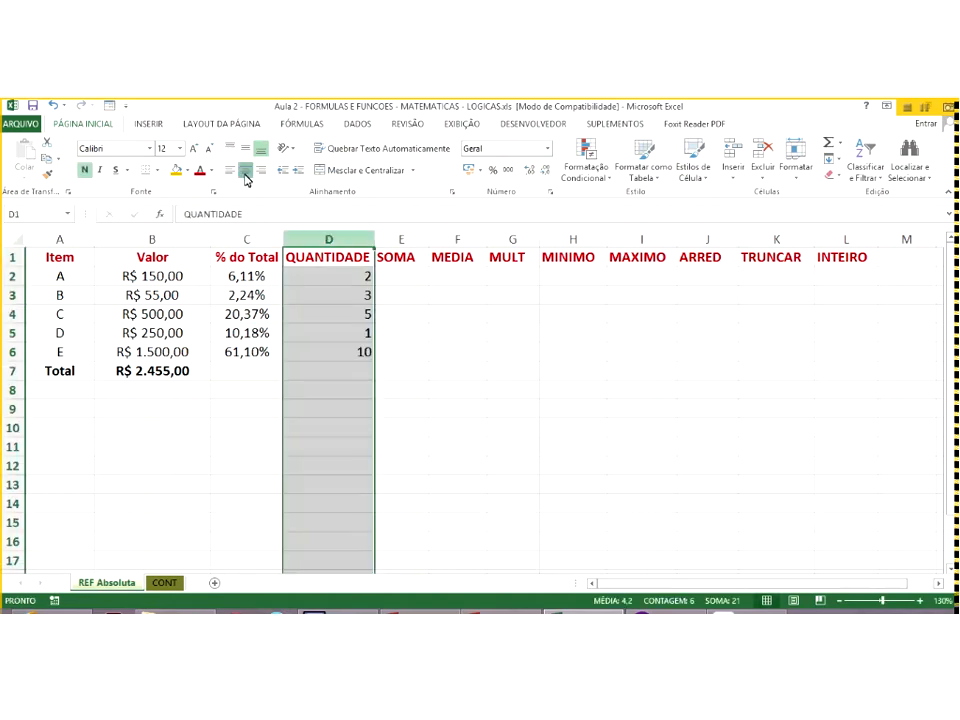
- Widen the SOMA column slightly and total the quantities D2:D6 in E2 with the SOMA function
{"action": "left_click", "coordinate": [410, 279]}
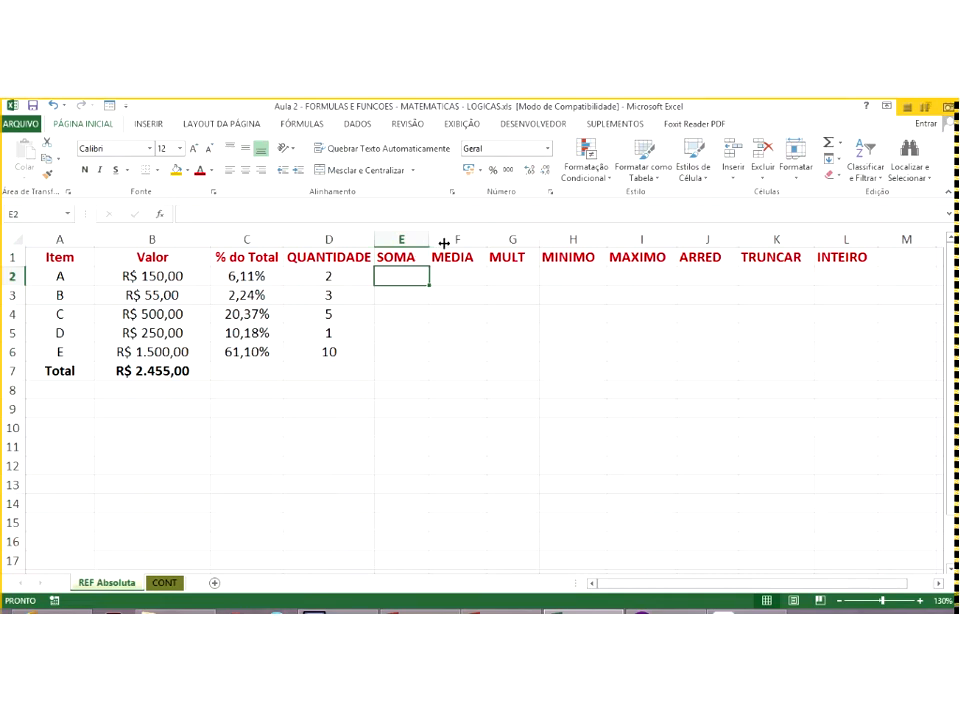
{"action": "left_click_drag", "start_coordinate": [443, 243], "coordinate": [455, 243]}
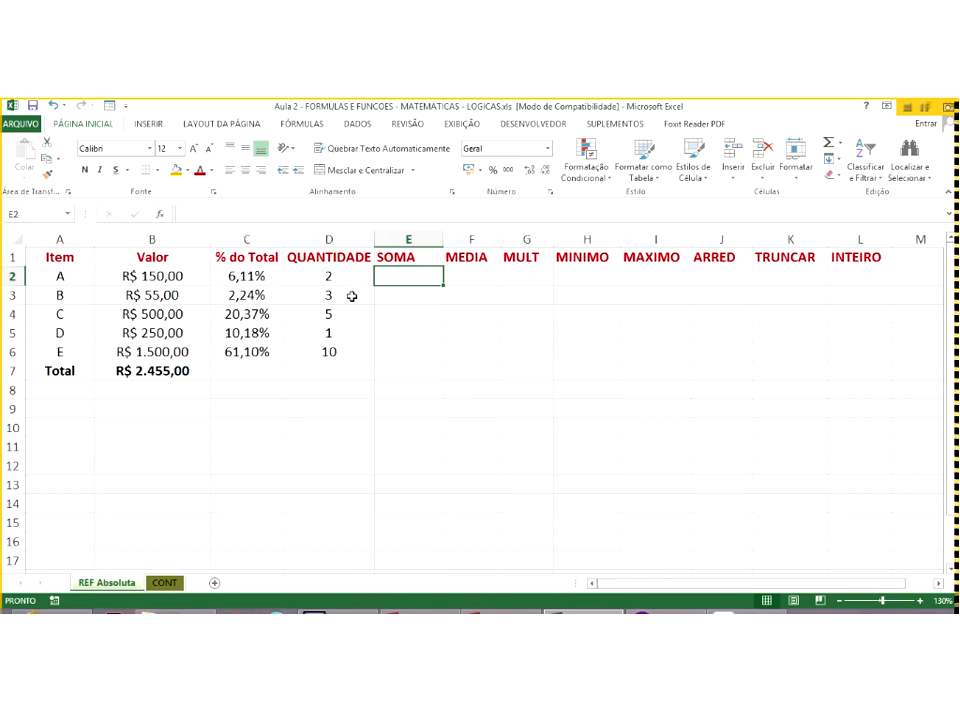
{"action": "left_click_drag", "start_coordinate": [350, 277], "coordinate": [350, 354]}
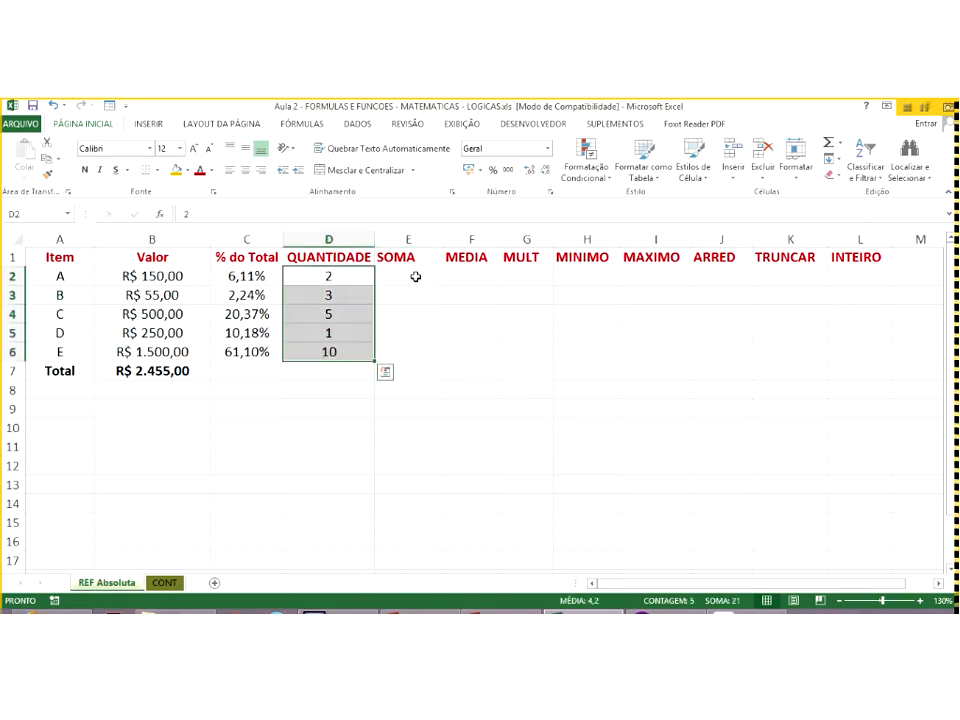
{"action": "left_click", "coordinate": [415, 276]}
{"action": "type", "text": "=soma"}
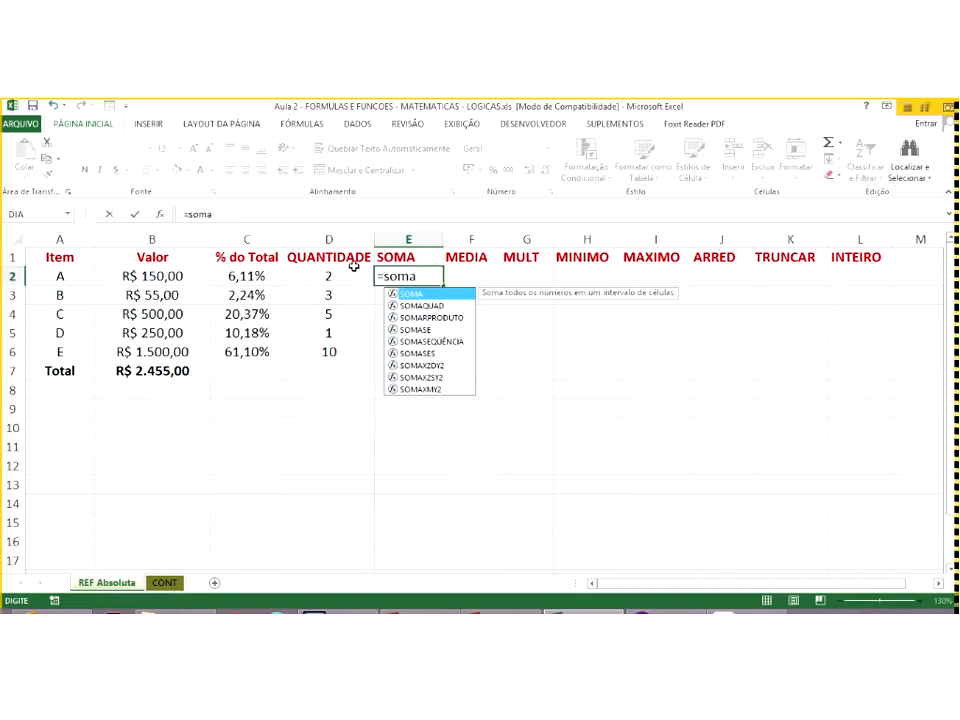
{"action": "type", "text": "("}
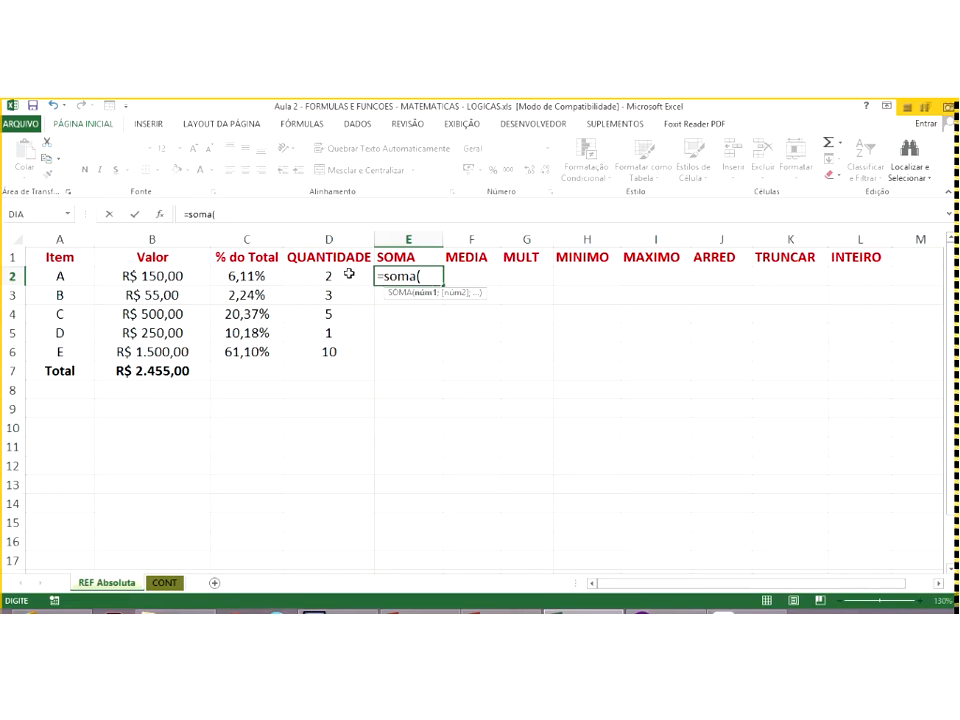
{"action": "left_click_drag", "start_coordinate": [328, 276], "coordinate": [355, 349]}
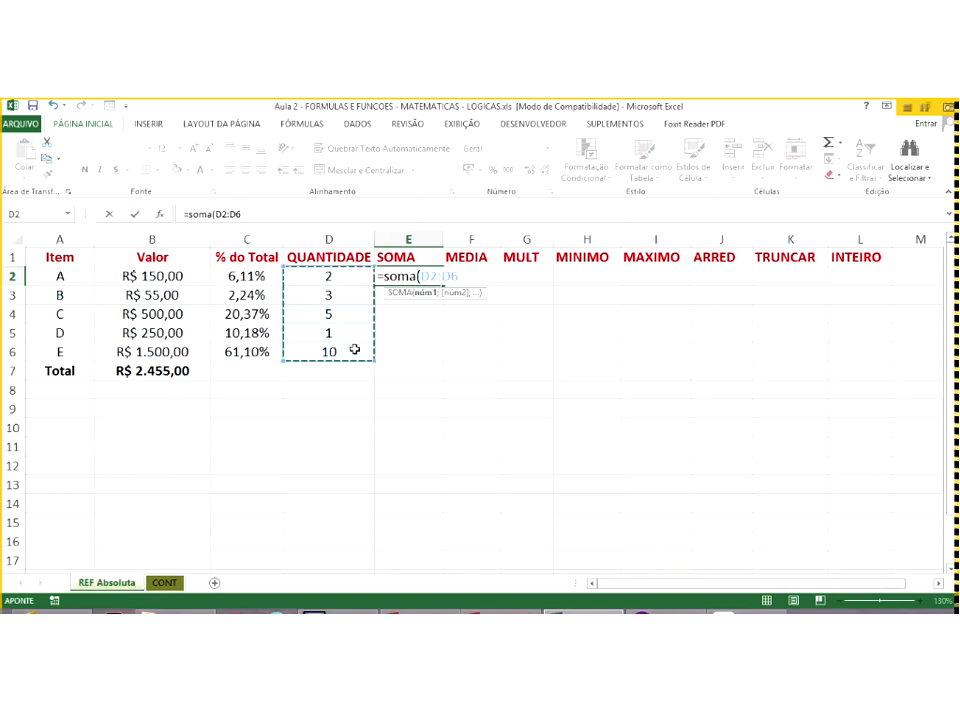
{"action": "key", "text": "Return"}
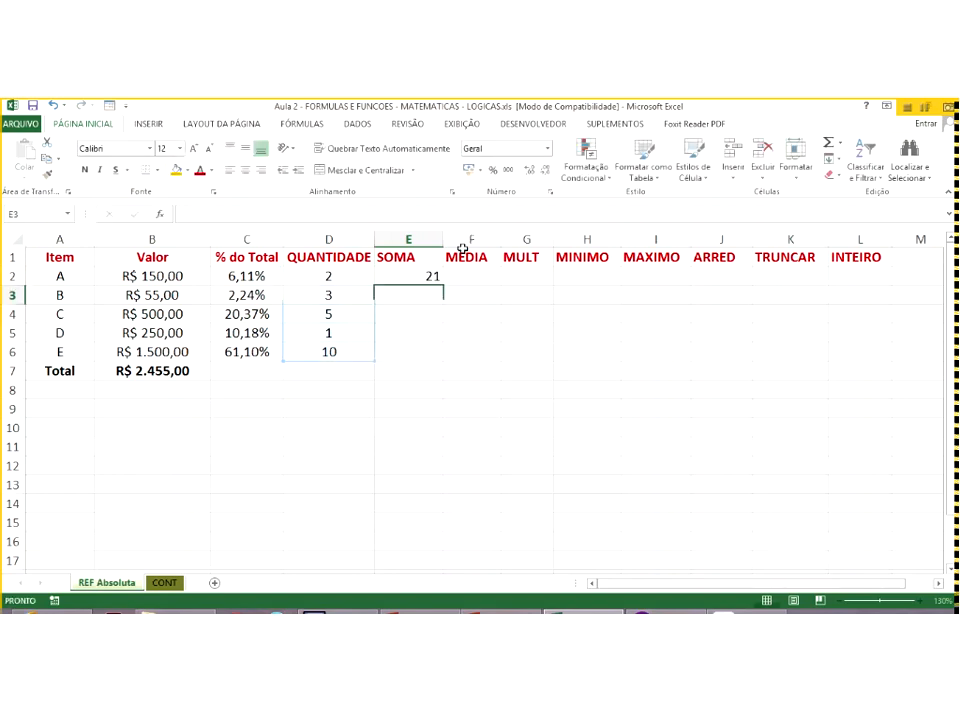
- Widen the MEDIA column slightly and enter the manual average formula =D2+D3+D4+D5+D6/5 in F2
{"action": "left_click_drag", "start_coordinate": [500, 245], "coordinate": [512, 242]}
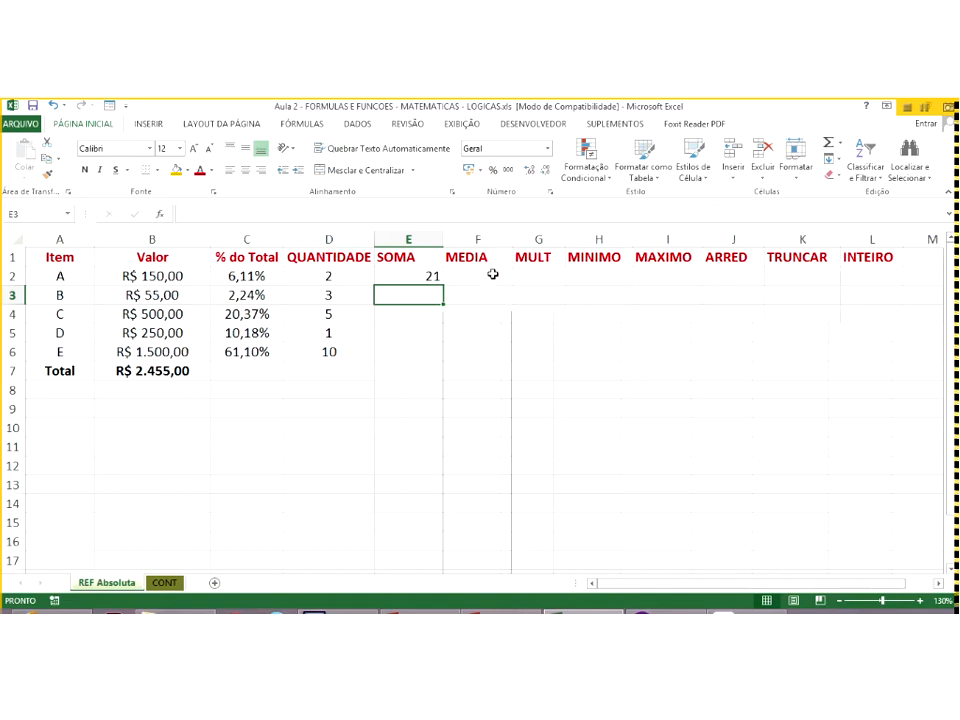
{"action": "left_click_drag", "start_coordinate": [358, 274], "coordinate": [353, 348]}
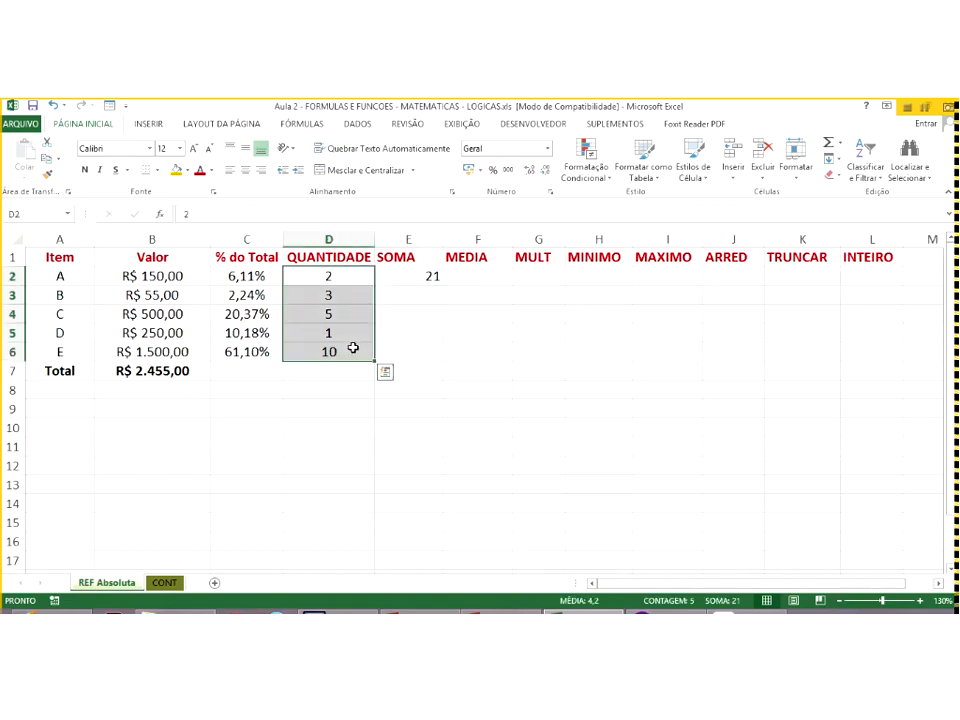
{"action": "left_click", "coordinate": [474, 277]}
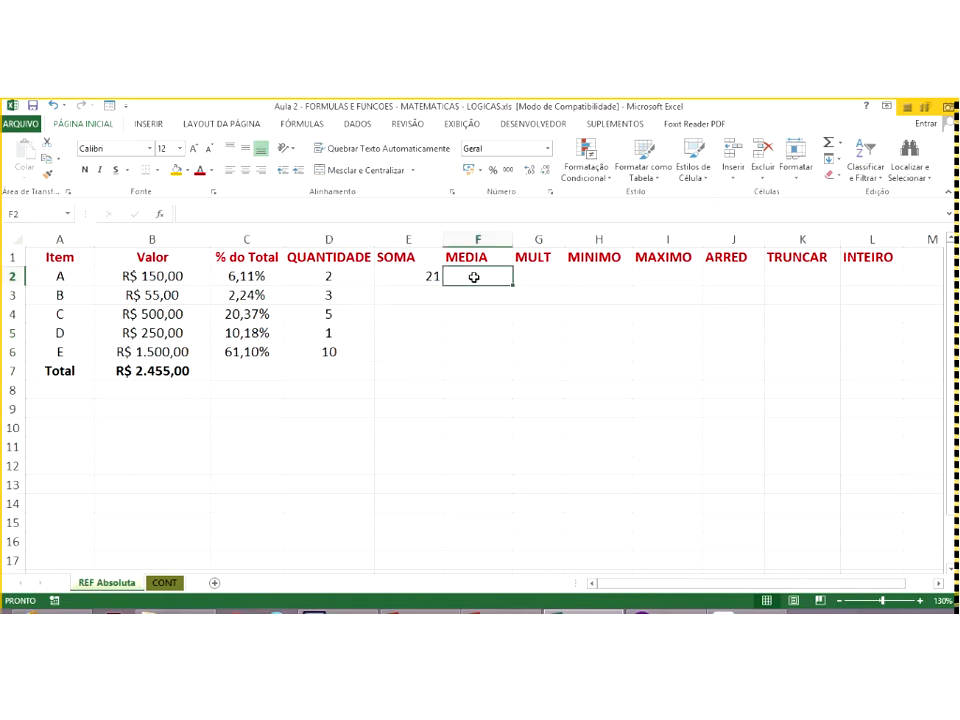
{"action": "type", "text": "="}
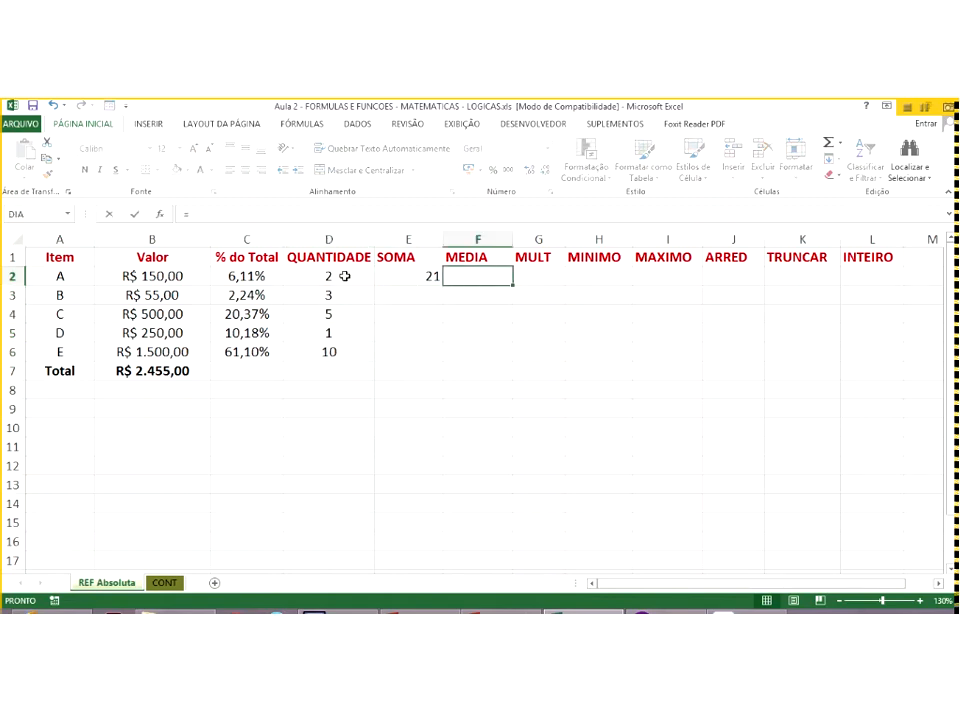
{"action": "left_click", "coordinate": [344, 276]}
{"action": "type", "text": "+"}
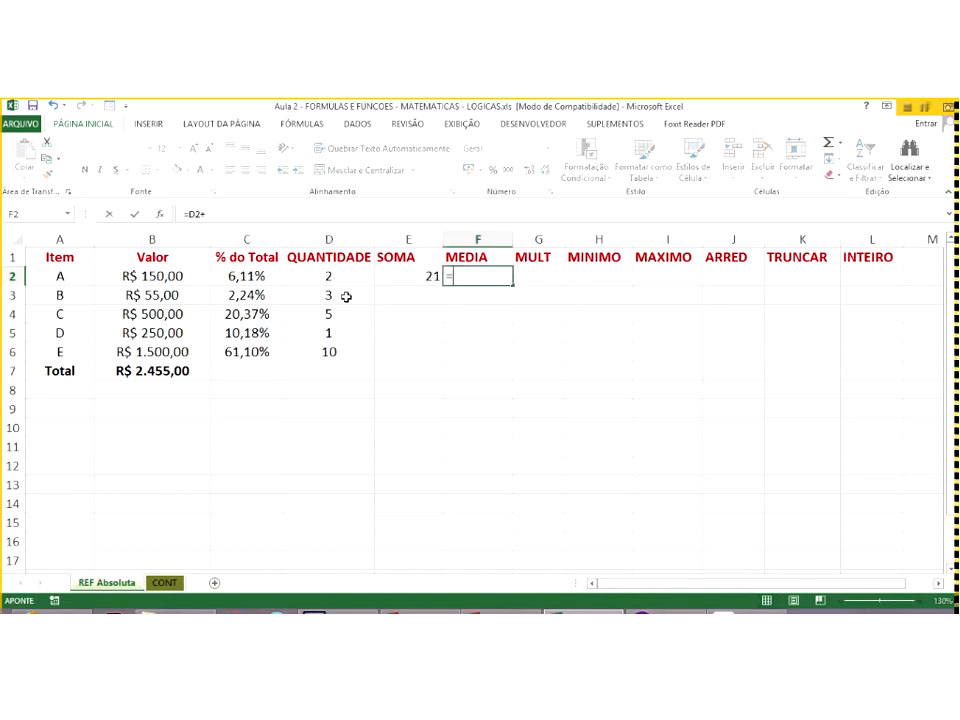
{"action": "left_click", "coordinate": [345, 296]}
{"action": "type", "text": "+"}
{"action": "left_click", "coordinate": [343, 313]}
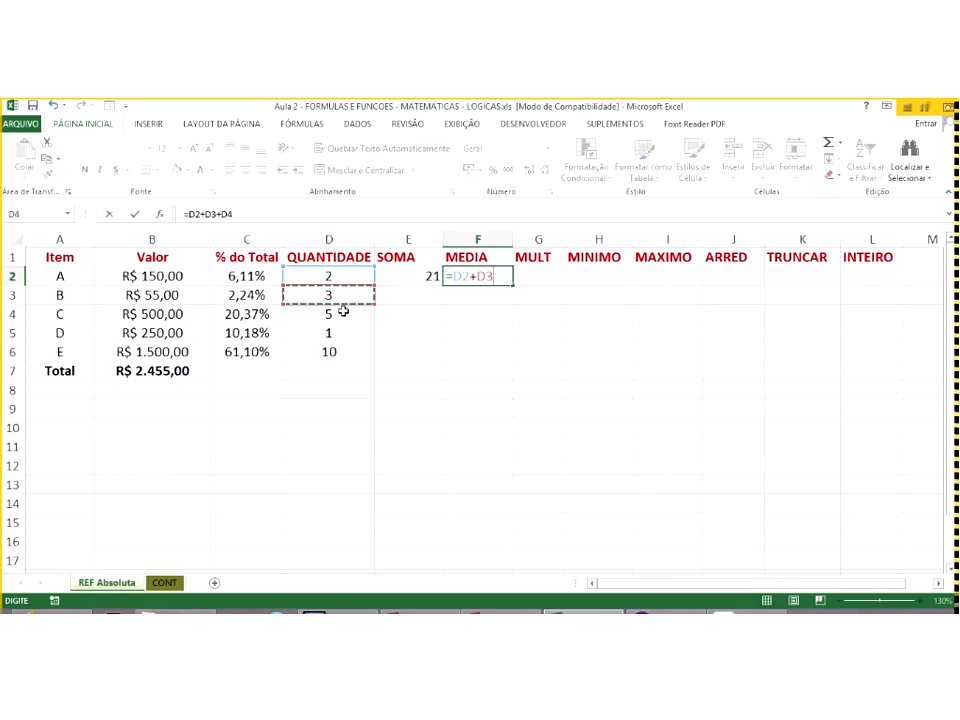
{"action": "type", "text": "+"}
{"action": "left_click", "coordinate": [337, 331]}
{"action": "type", "text": "+"}
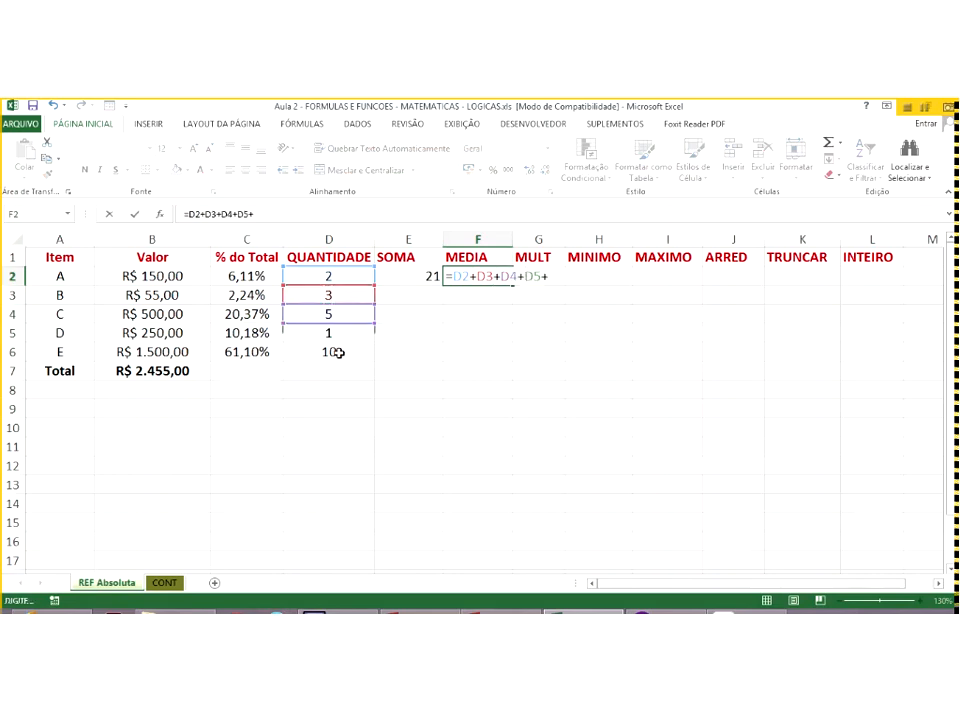
{"action": "left_click", "coordinate": [339, 352]}
{"action": "type", "text": "+"}
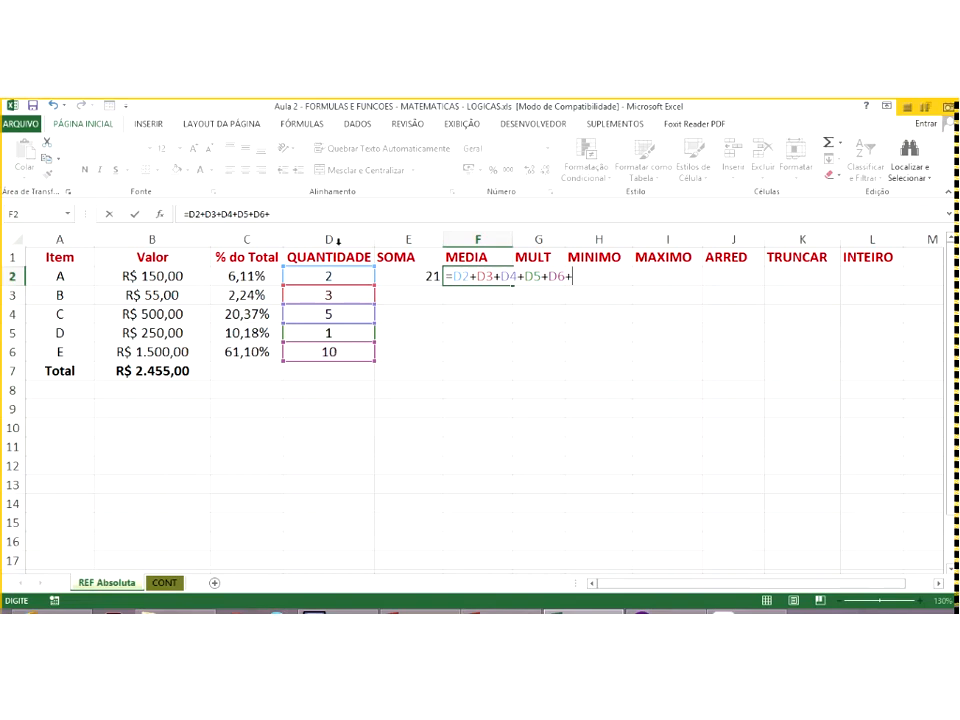
{"action": "key", "text": "BackSpace"}
{"action": "type", "text": "/"}
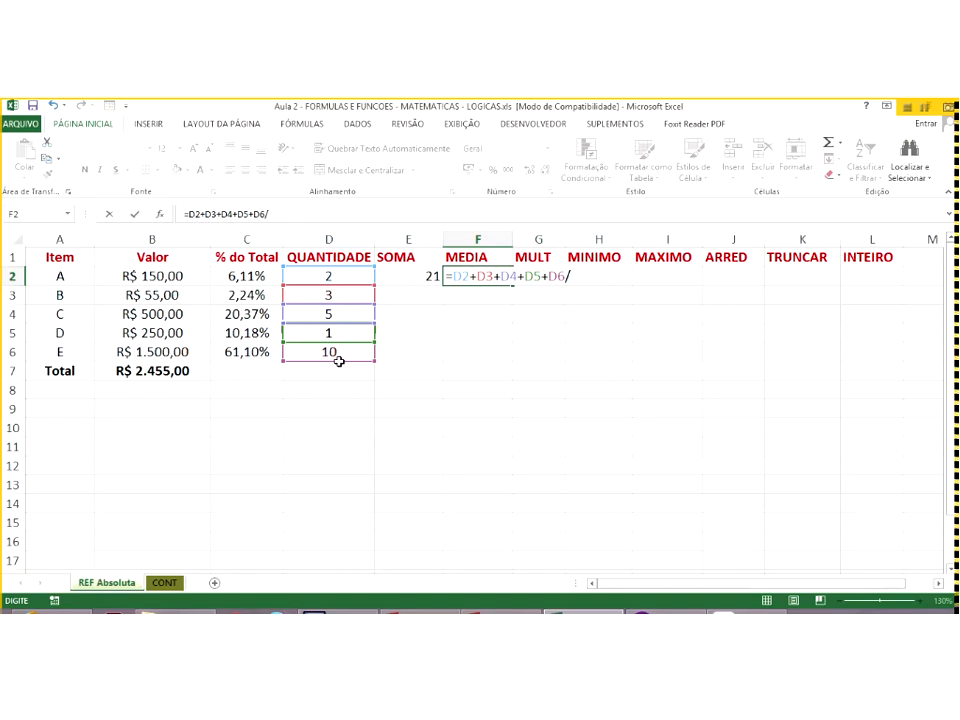
{"action": "type", "text": "5"}
{"action": "key", "text": "Return"}
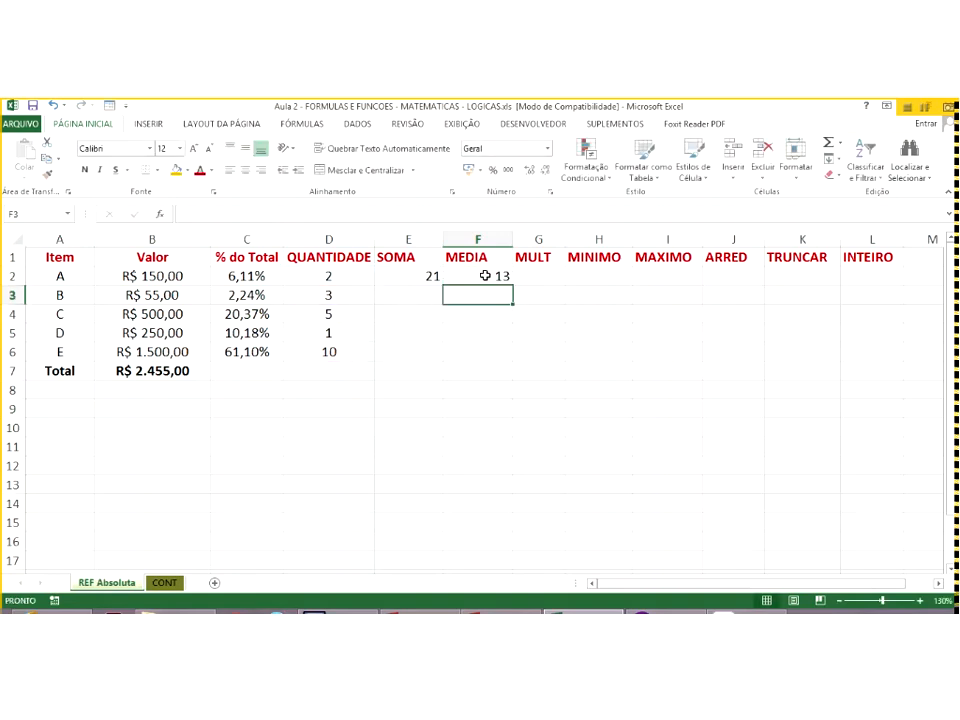
- Enclose the sum in F2's formula in parentheses so it reads =(D2+D3+D4+D5+D6)/5
{"action": "key", "text": "Up"}
{"action": "left_click", "coordinate": [192, 218]}
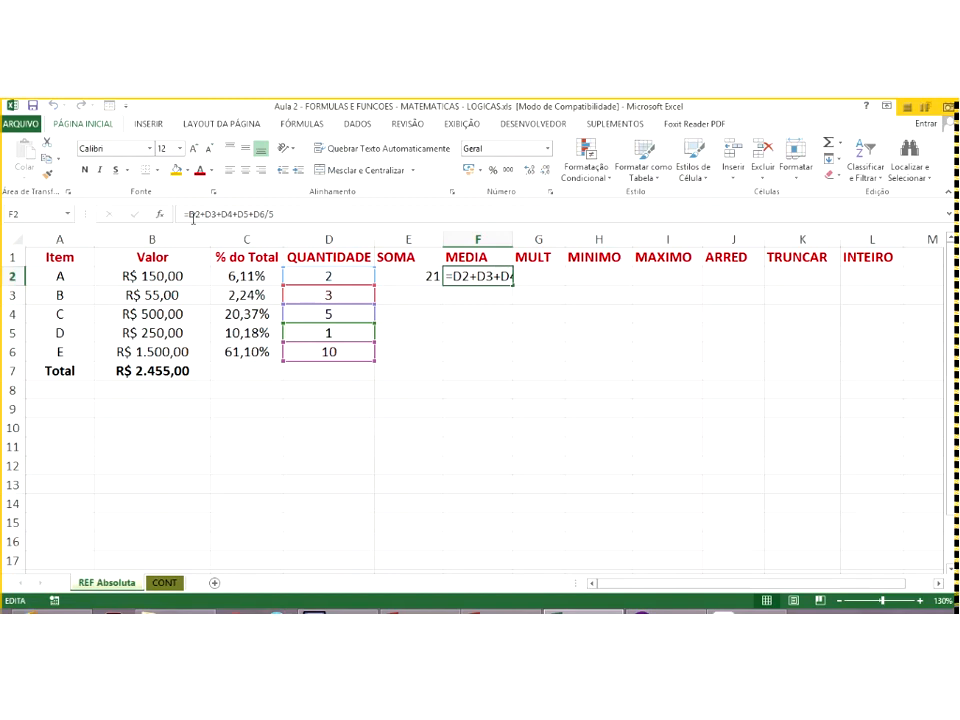
{"action": "type", "text": "("}
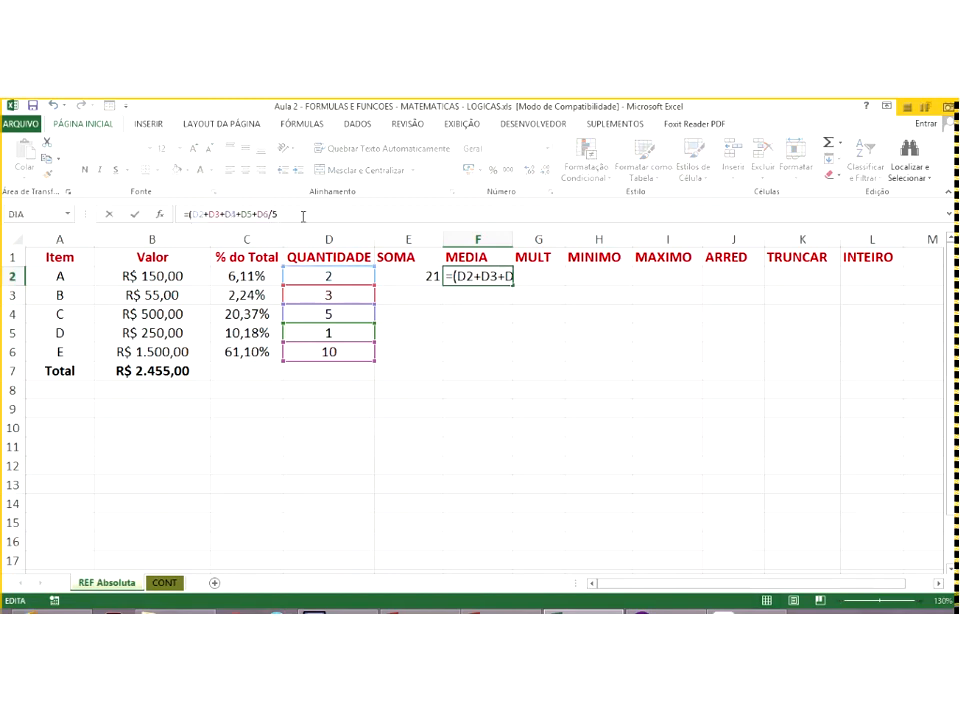
{"action": "type", "text": ")"}
{"action": "key", "text": "Return"}
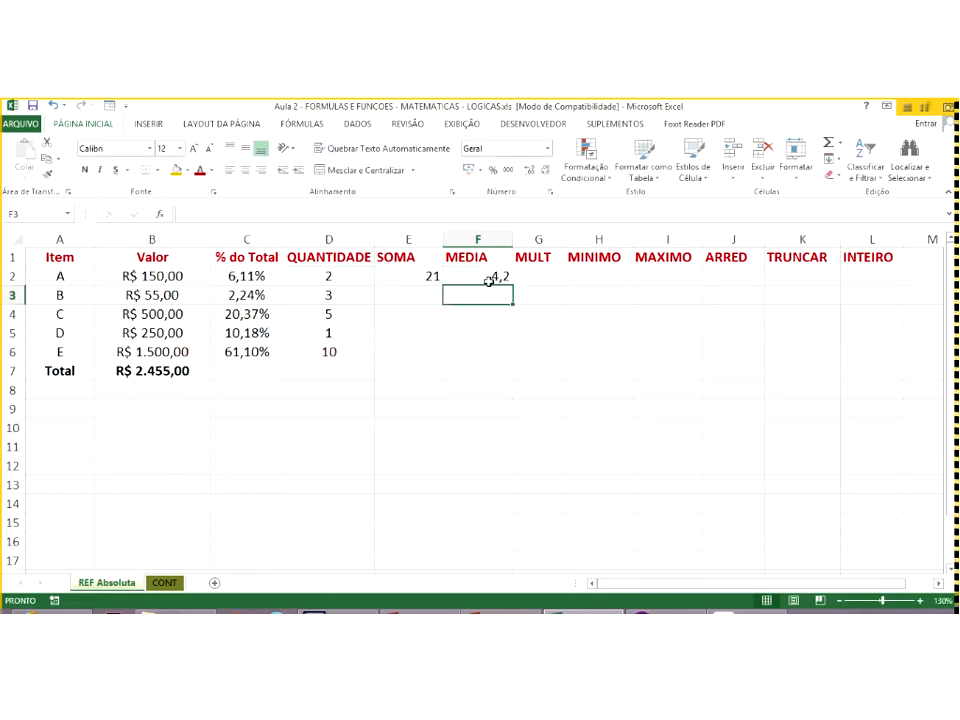
- Rewrite the average formula in F2 as =SOMA(D2:D6)/5
{"action": "left_click", "coordinate": [491, 277]}
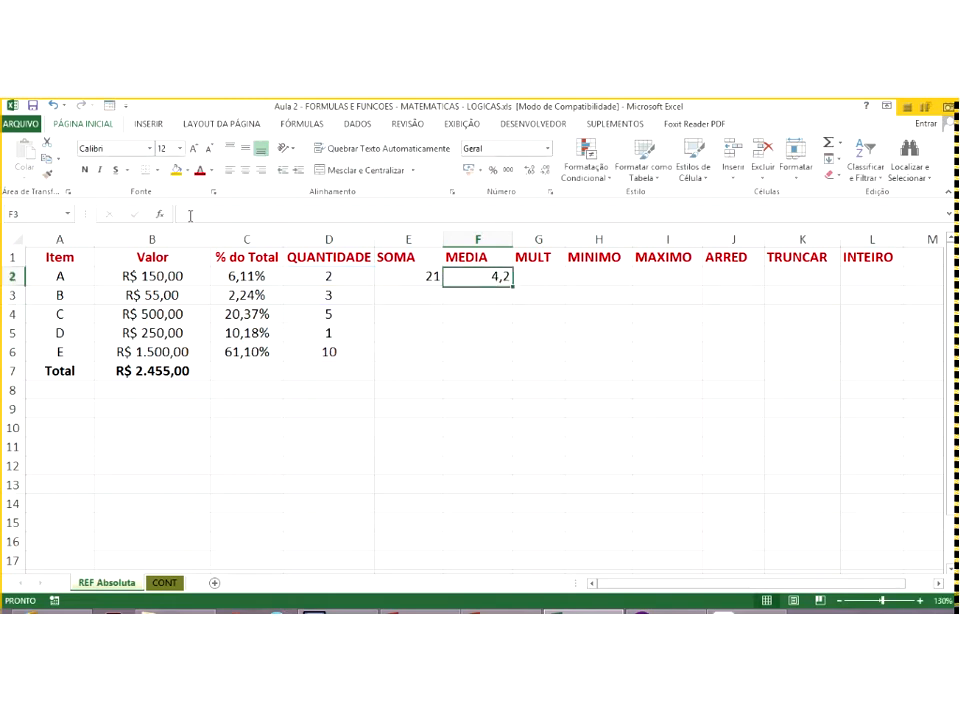
{"action": "left_click", "coordinate": [270, 214]}
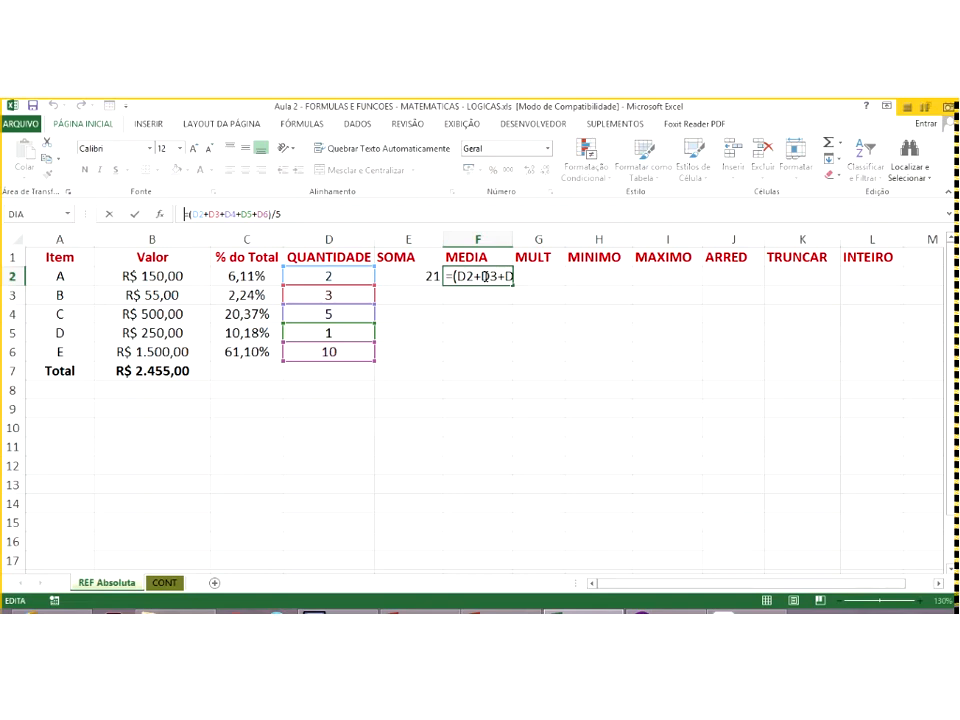
{"action": "type", "text": "=soma"}
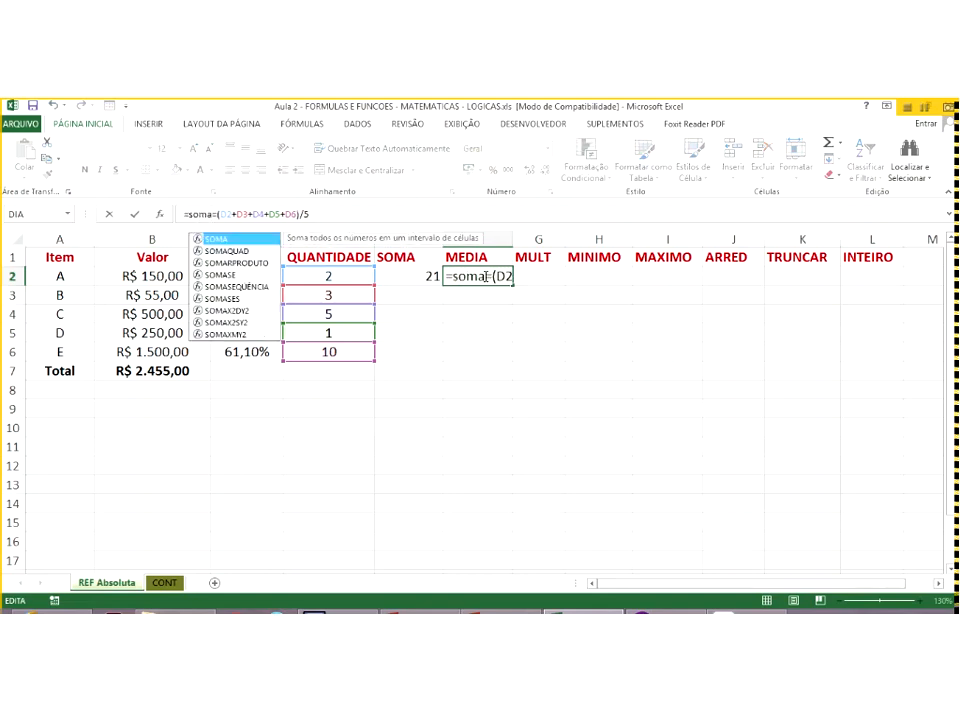
{"action": "key", "text": "Delete"}
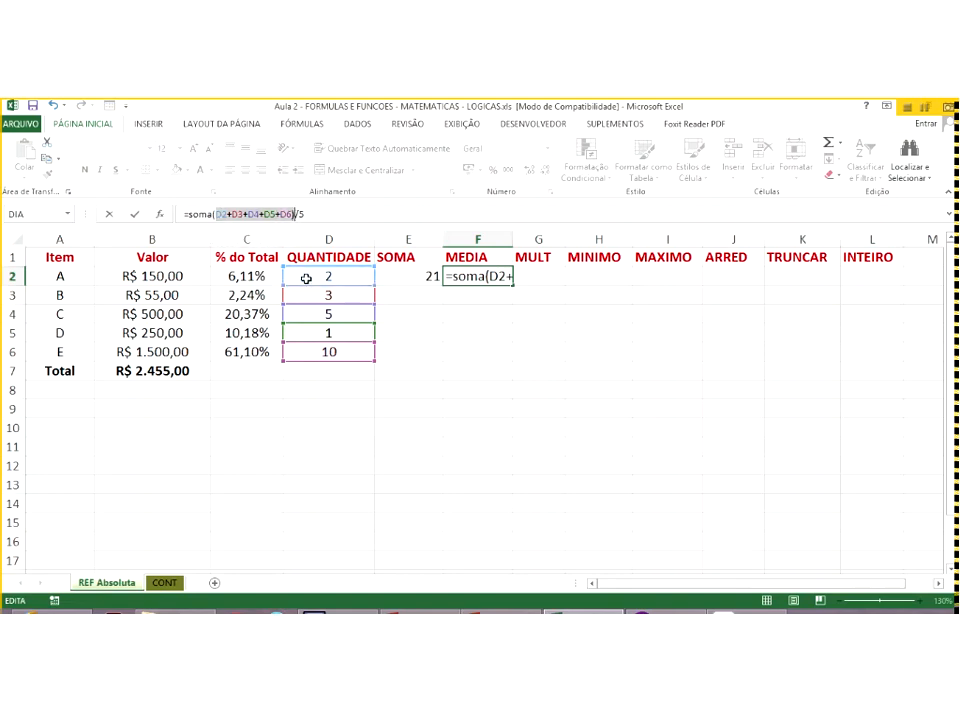
{"action": "left_click_drag", "start_coordinate": [311, 276], "coordinate": [308, 350]}
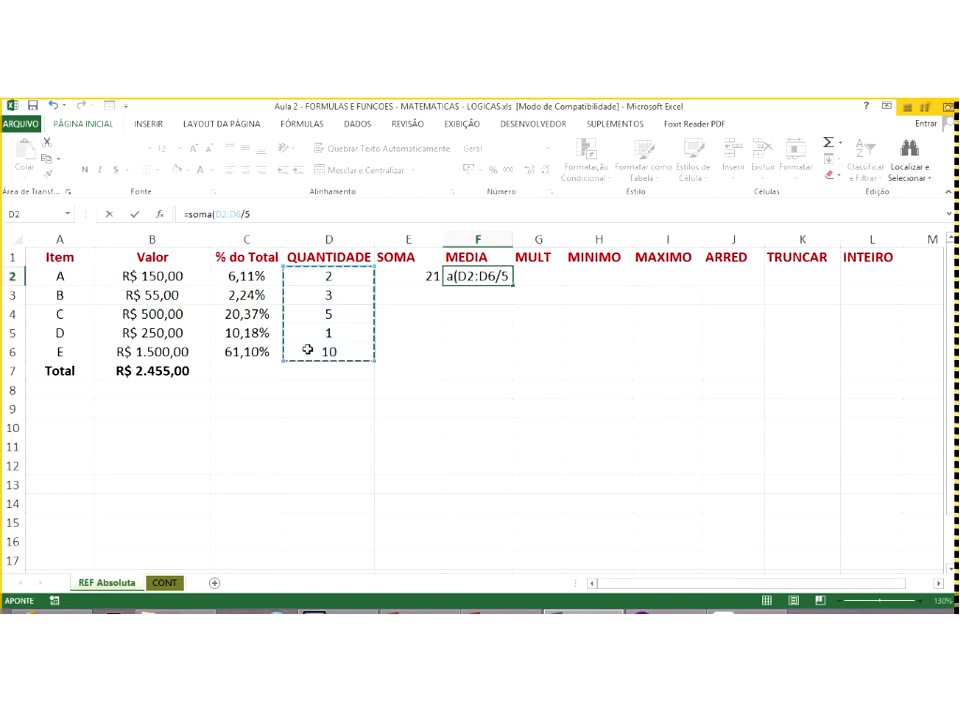
{"action": "type", "text": ")"}
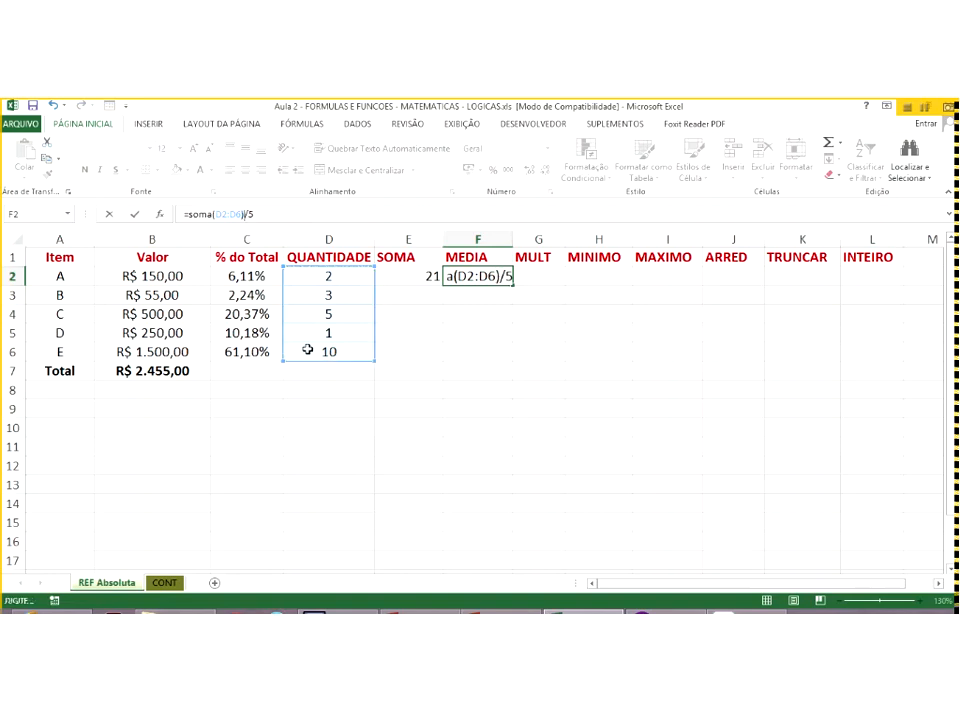
{"action": "key", "text": "Return"}
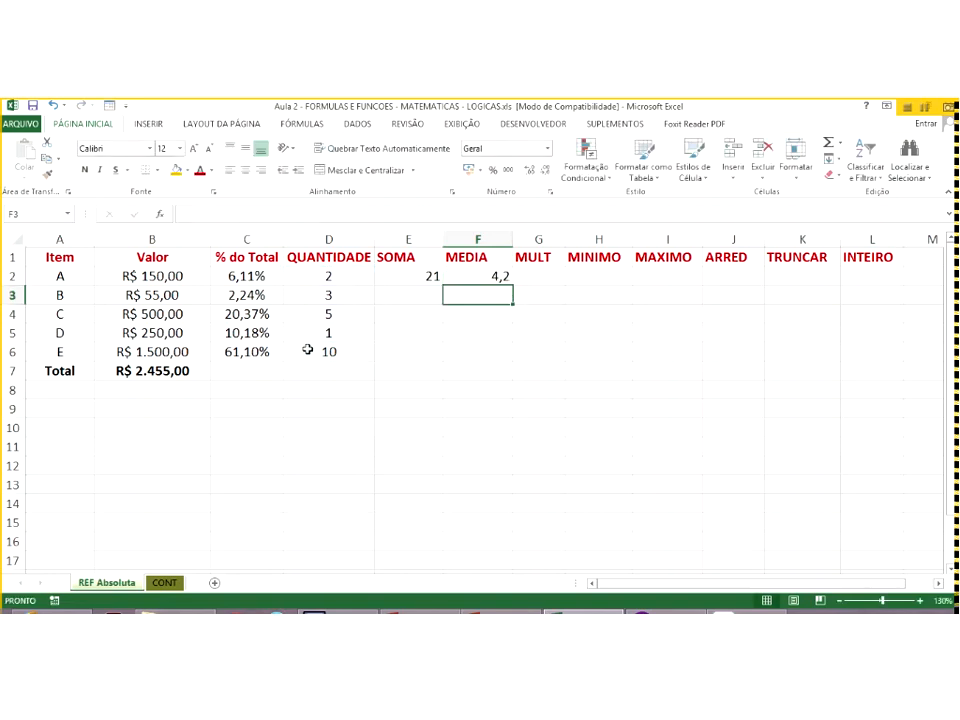
- Replace the formula in F2 with the MÉDIA function over the quantities D2:D6
{"action": "key", "text": "Up"}
{"action": "type", "text": "=média"}
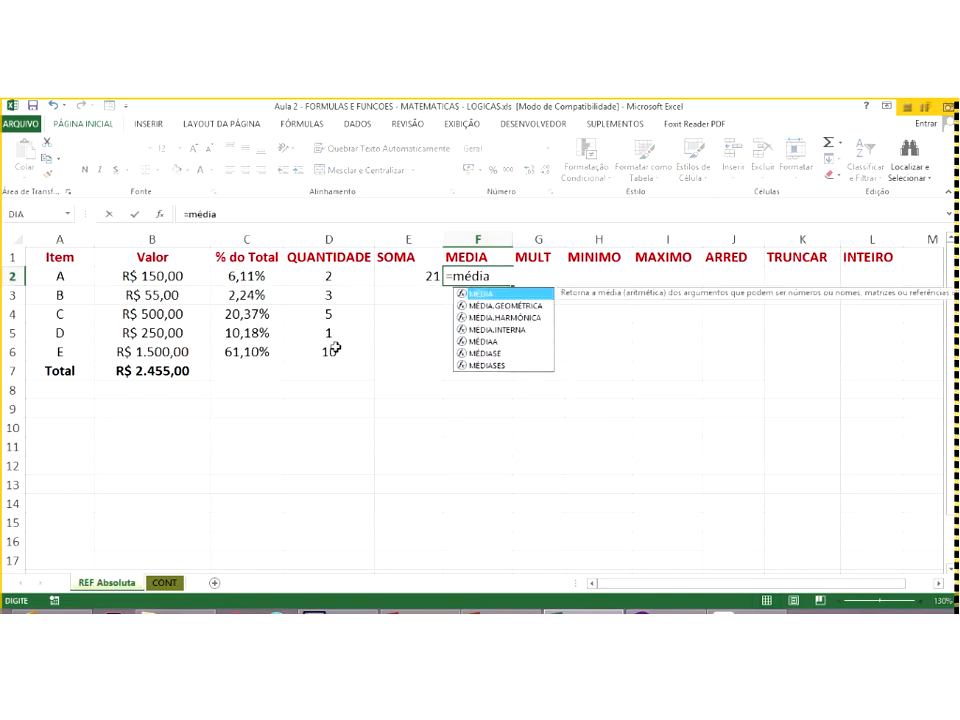
{"action": "type", "text": "("}
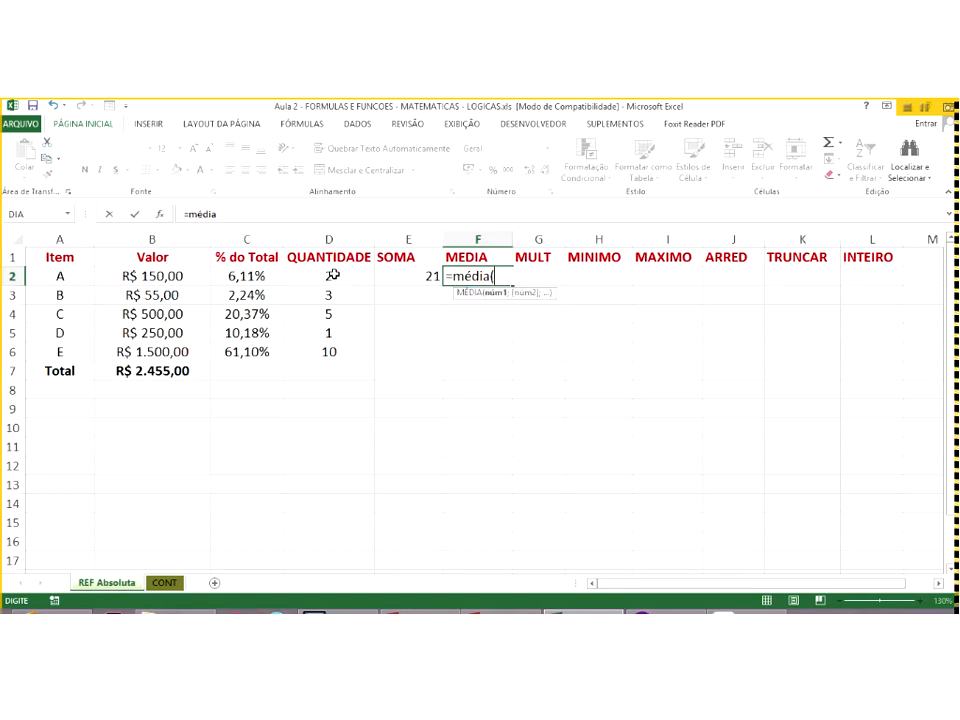
{"action": "left_click_drag", "start_coordinate": [333, 275], "coordinate": [333, 348]}
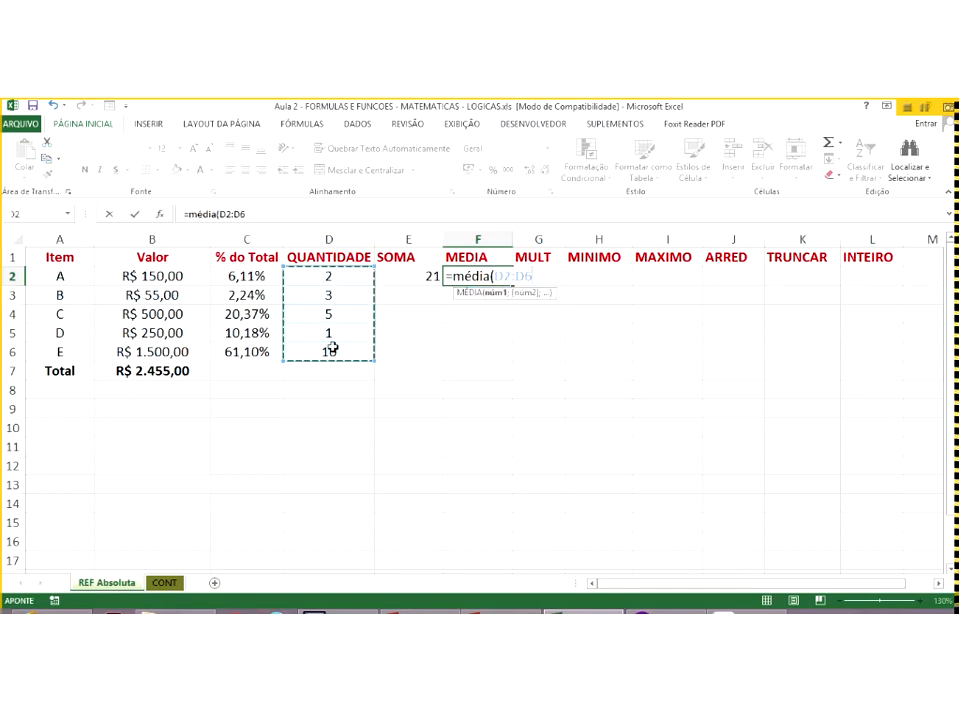
{"action": "key", "text": "Return"}
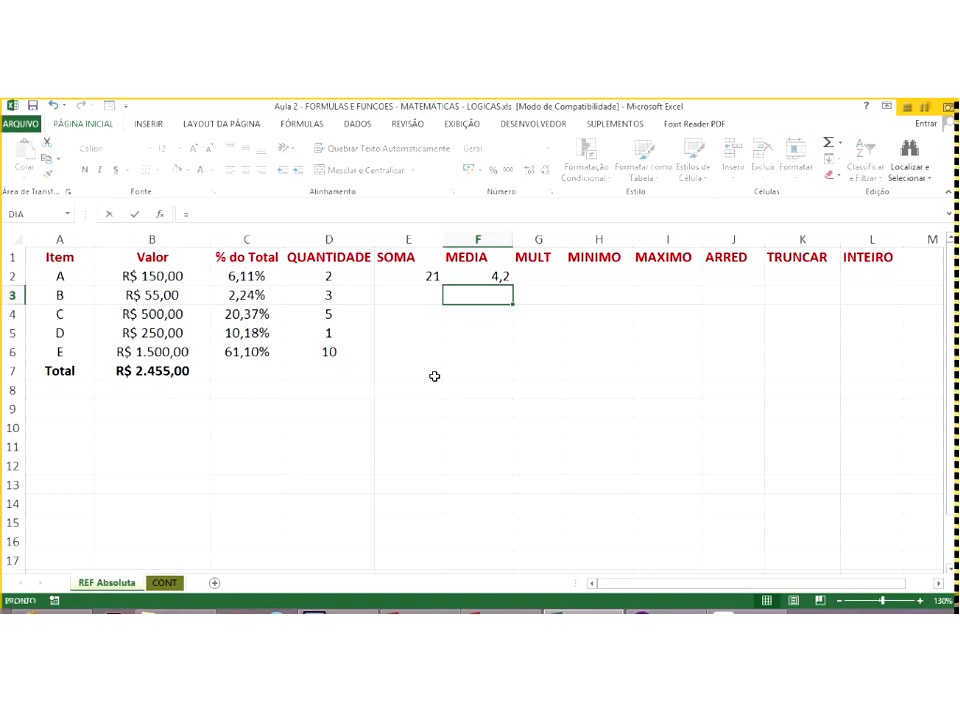
- Average the values B2:B6 in F3 with the MÉDIA function
{"action": "type", "text": "=média("}
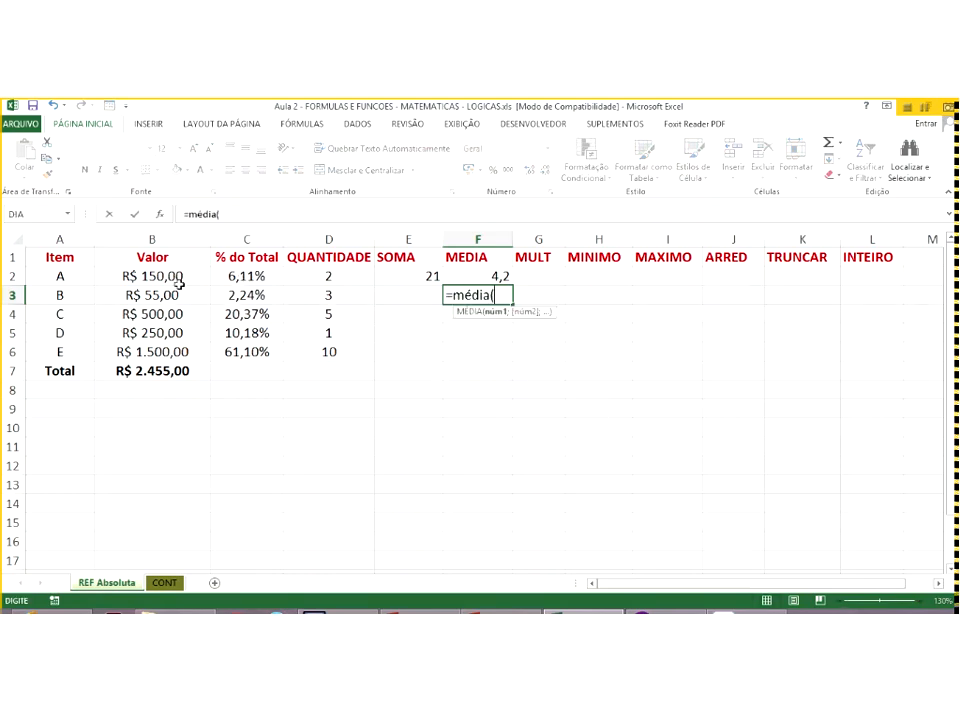
{"action": "left_click_drag", "start_coordinate": [188, 279], "coordinate": [179, 353]}
{"action": "key", "text": "Return"}
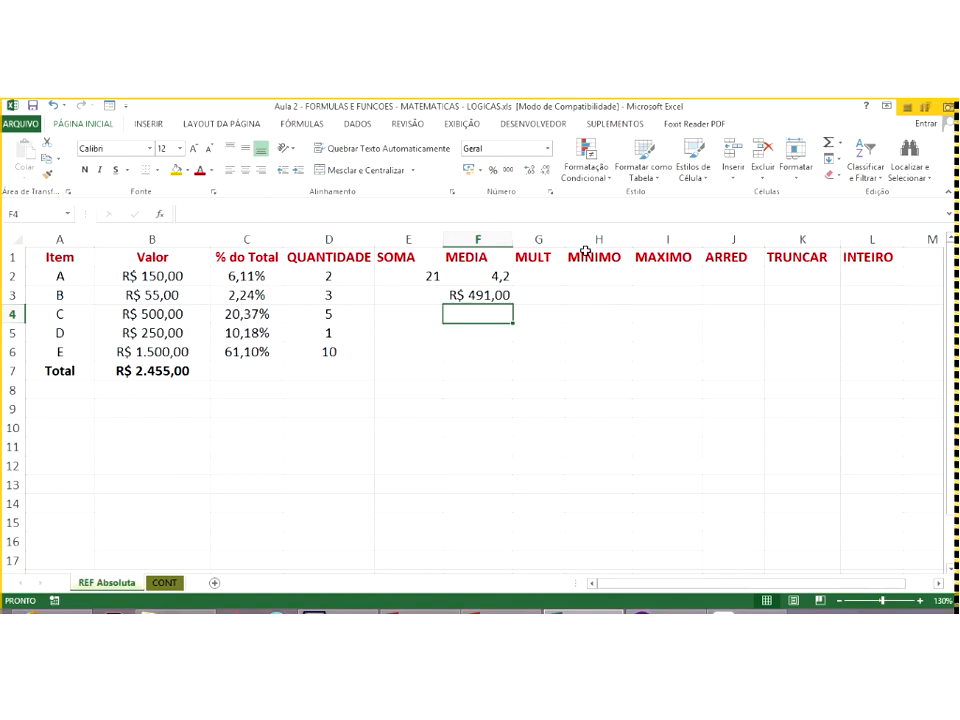
- Widen the MULT column and multiply B2 by D2 in G2 with the MULT function
{"action": "left_click", "coordinate": [560, 277]}
{"action": "left_click_drag", "start_coordinate": [565, 240], "coordinate": [614, 240]}
{"action": "type", "text": "=m"}
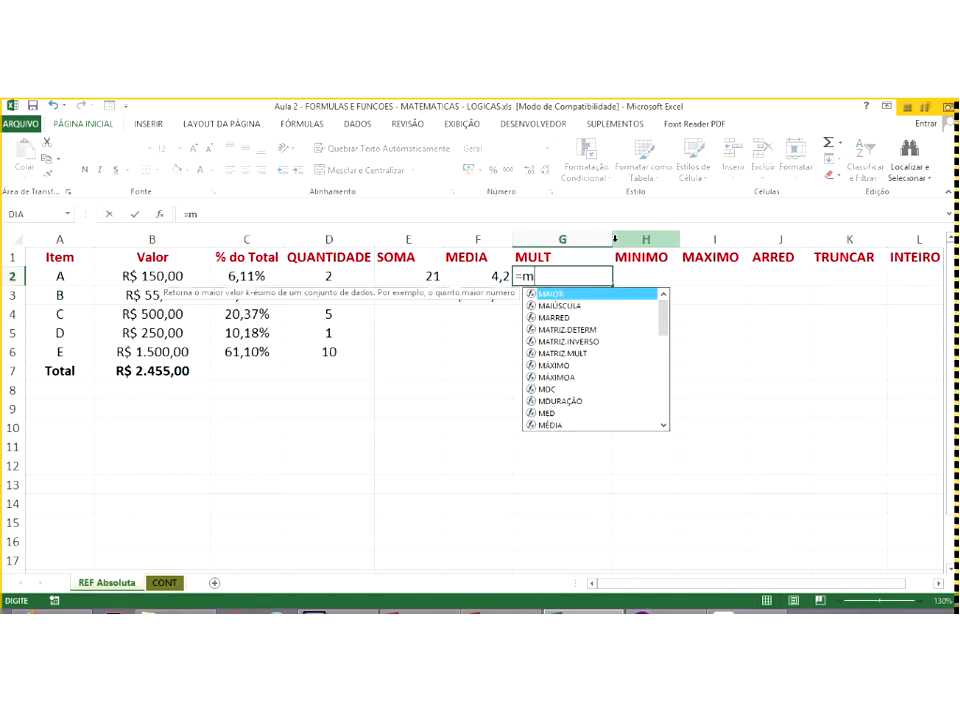
{"action": "type", "text": "ult"}
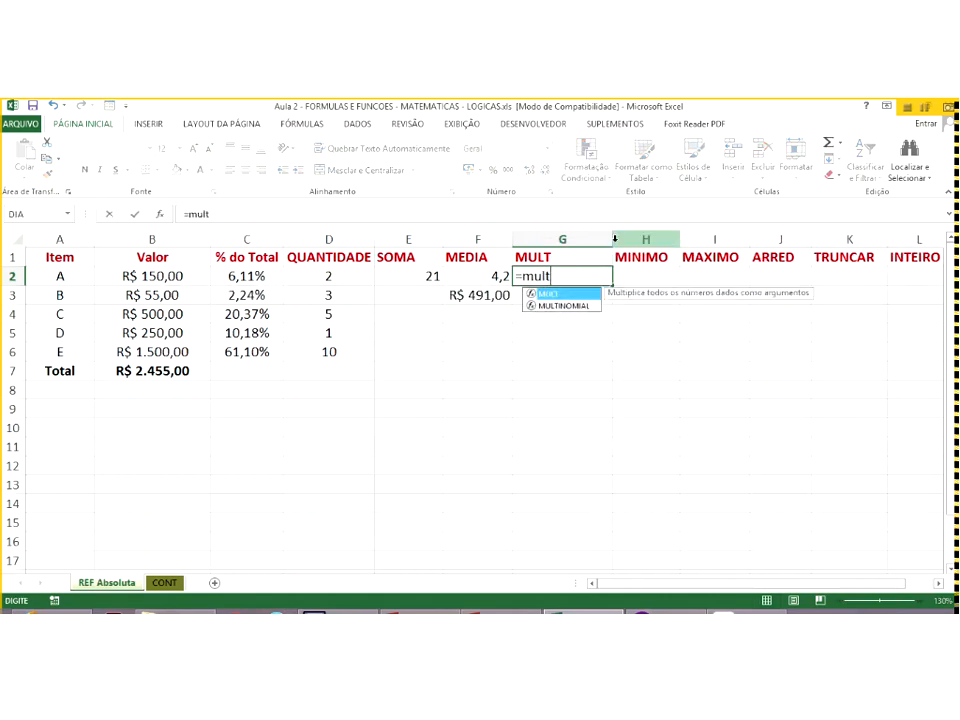
{"action": "type", "text": "("}
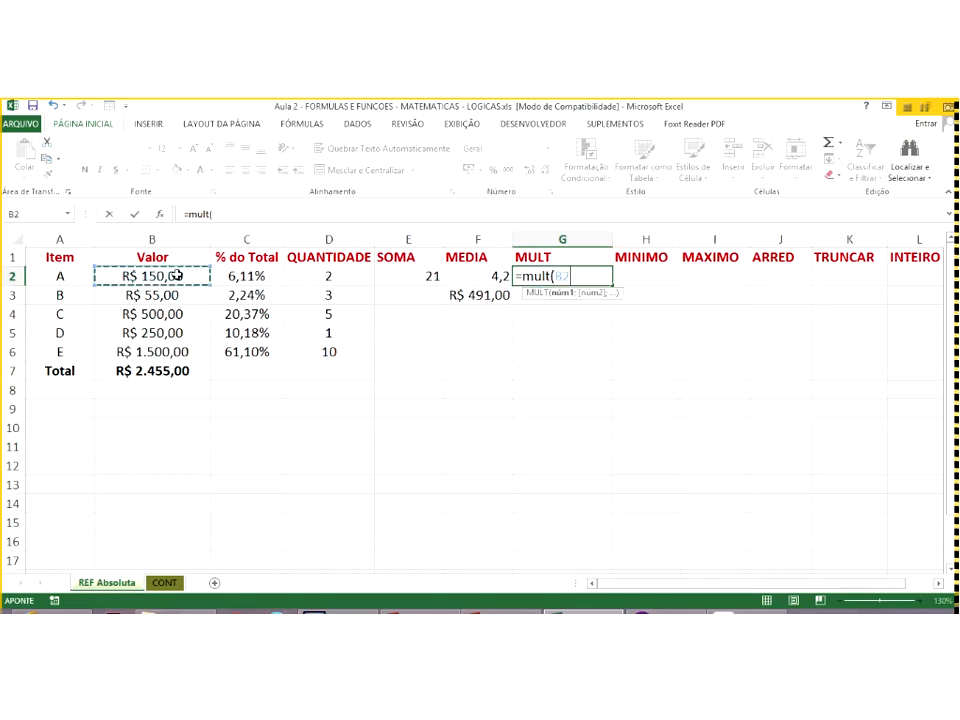
{"action": "left_click", "coordinate": [176, 275]}
{"action": "type", "text": ";"}
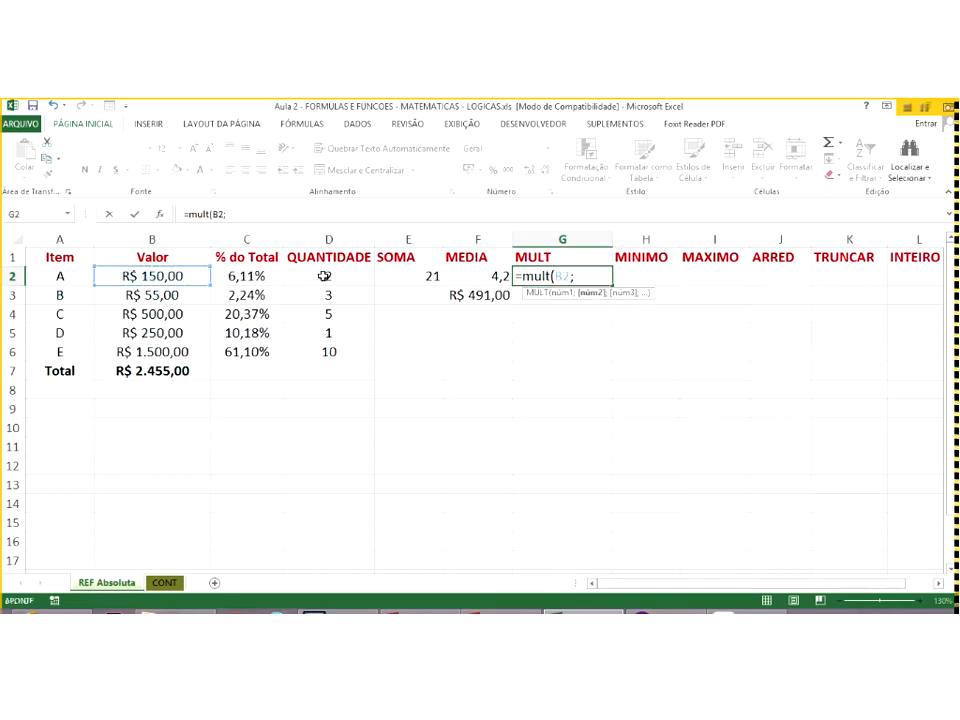
{"action": "left_click", "coordinate": [324, 275]}
{"action": "key", "text": "Return"}
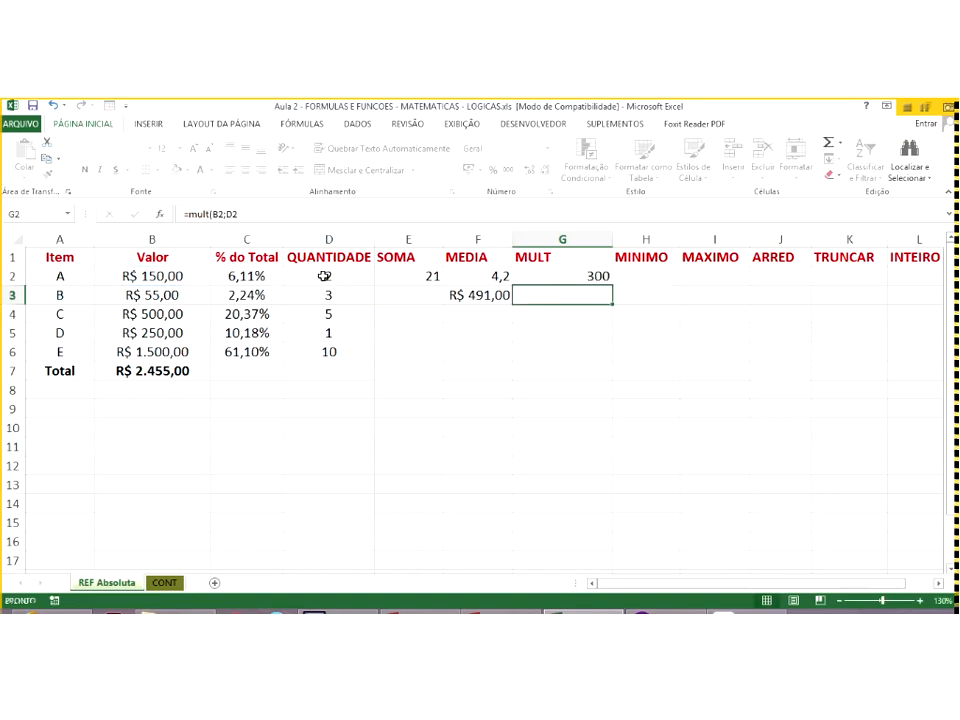
- Apply the R$ accounting format to the MULT column and copy the G2 formula down to G6
{"action": "left_click", "coordinate": [163, 276]}
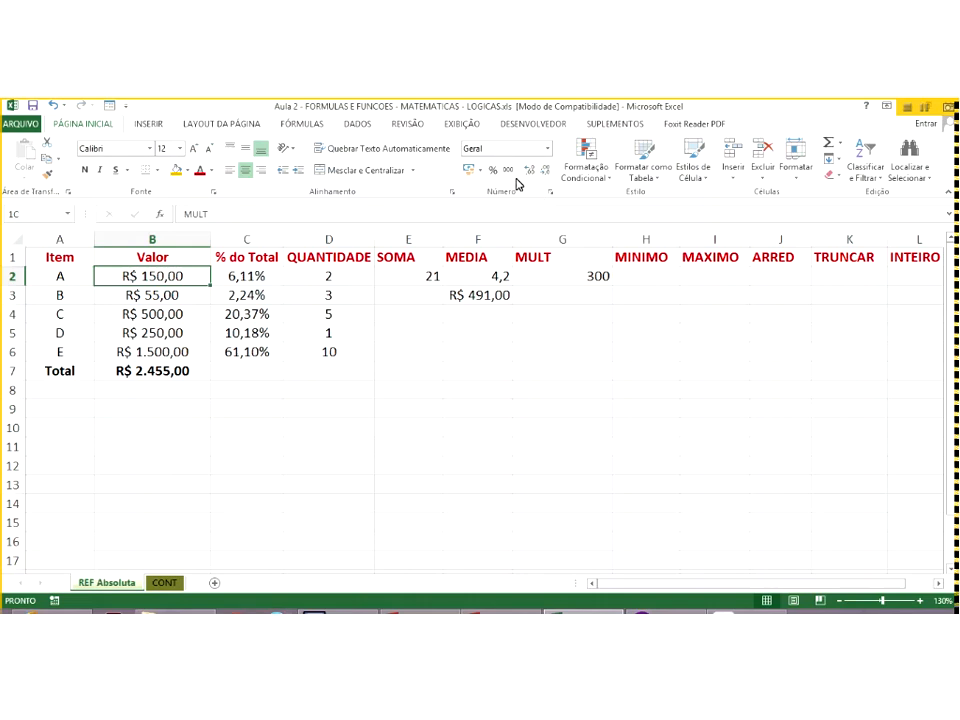
{"action": "left_click", "coordinate": [562, 240]}
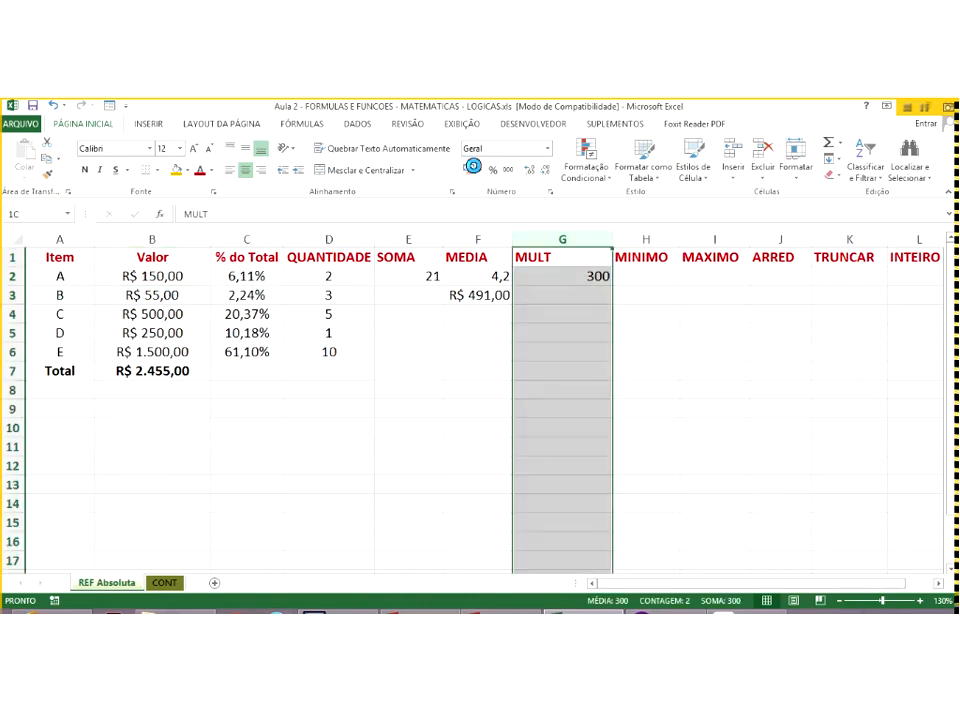
{"action": "left_click", "coordinate": [585, 276]}
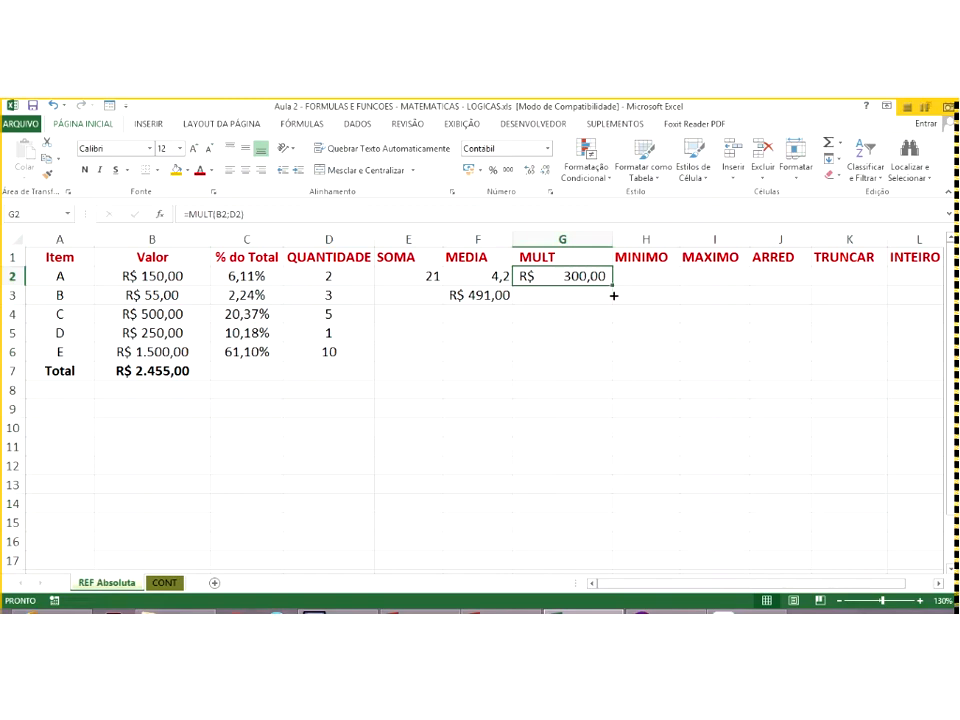
{"action": "left_click_drag", "start_coordinate": [613, 295], "coordinate": [617, 368]}
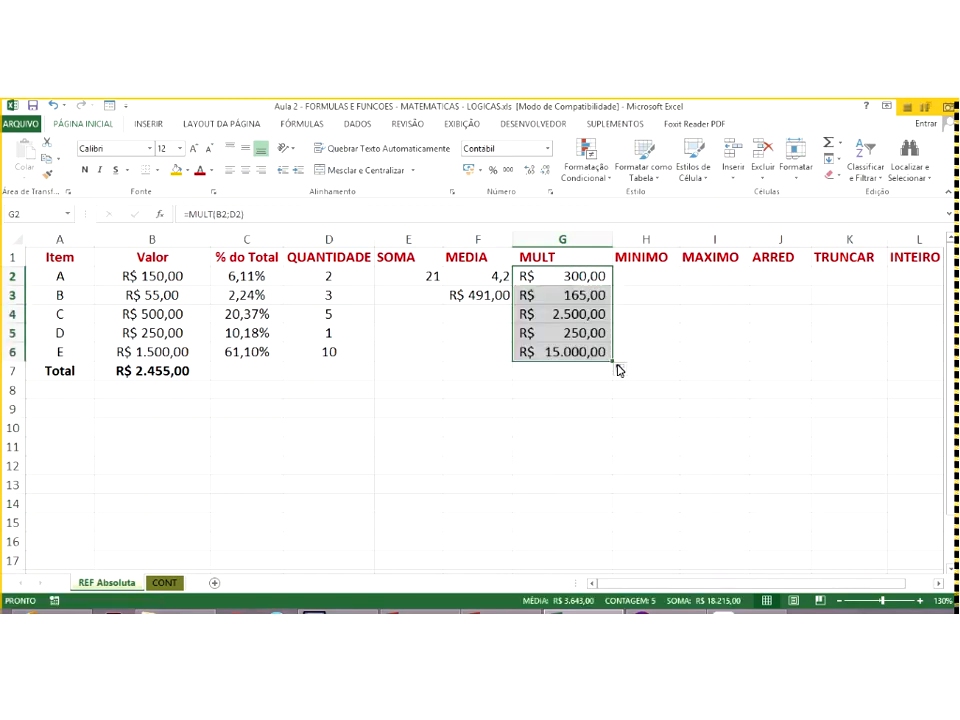
- Examine which Valor and QUANTIDADE cells the copied MULT formulas in column G reference
{"action": "left_click", "coordinate": [590, 277]}
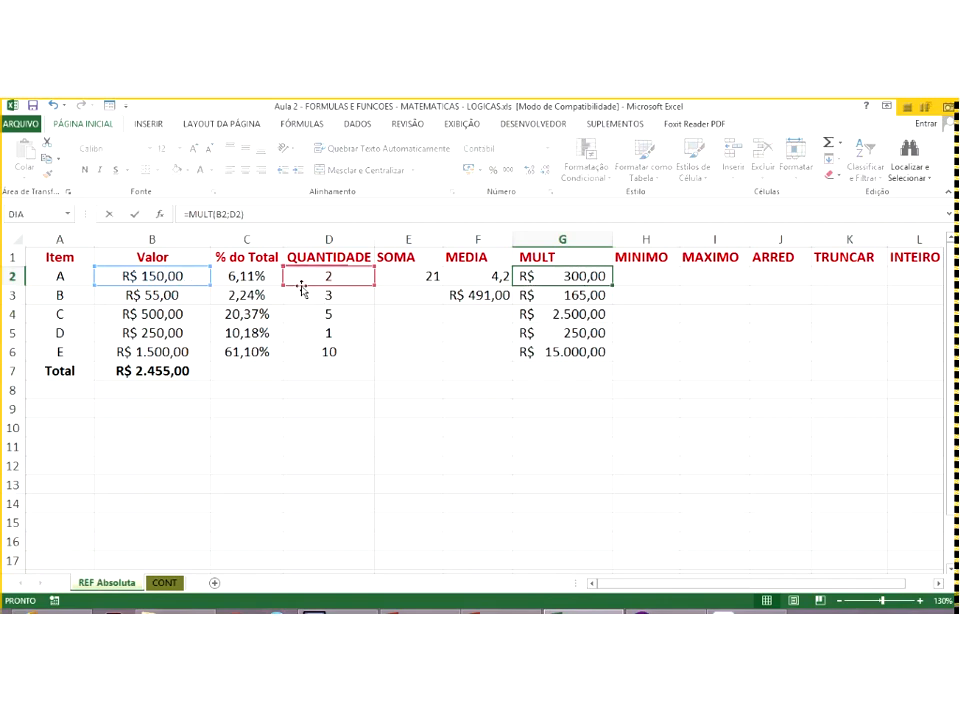
{"action": "double_click", "coordinate": [535, 314]}
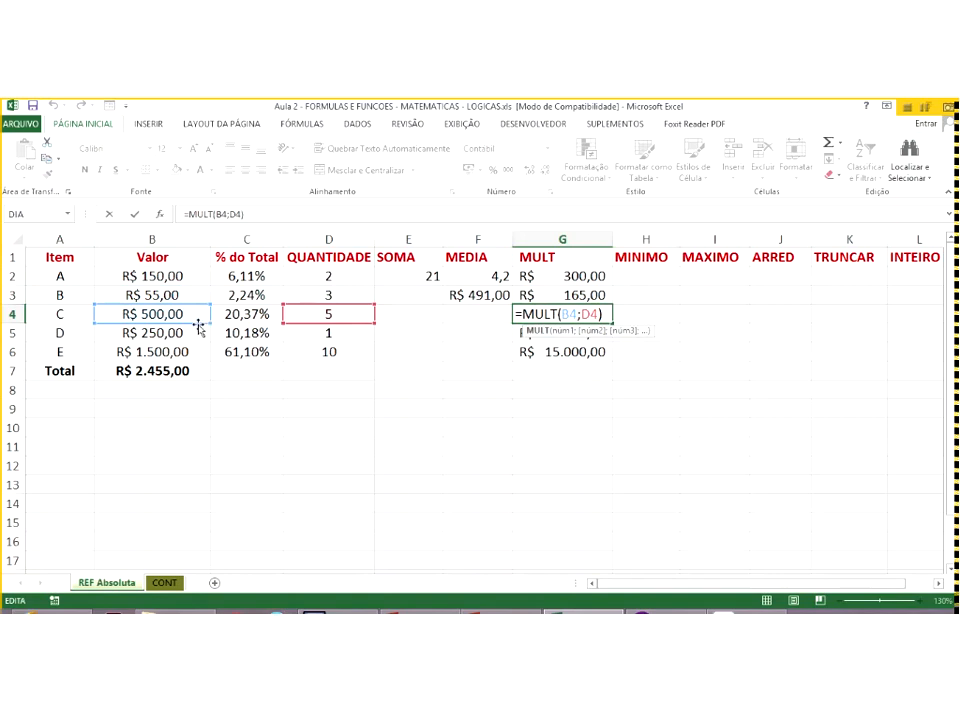
{"action": "left_click", "coordinate": [568, 295]}
{"action": "key", "text": "F2"}
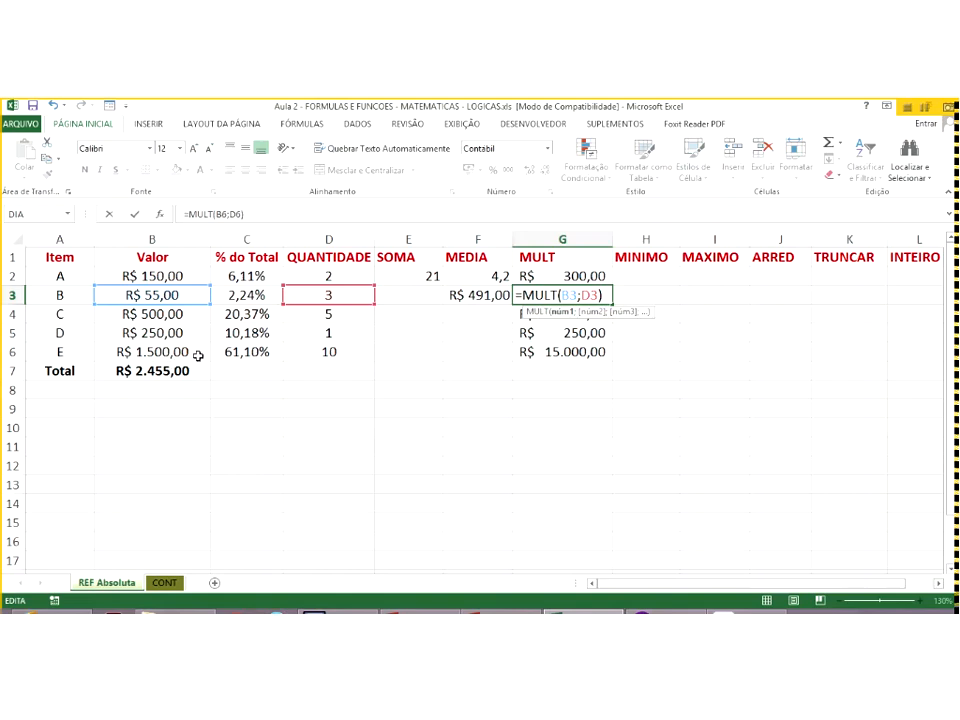
{"action": "key", "text": "Return"}
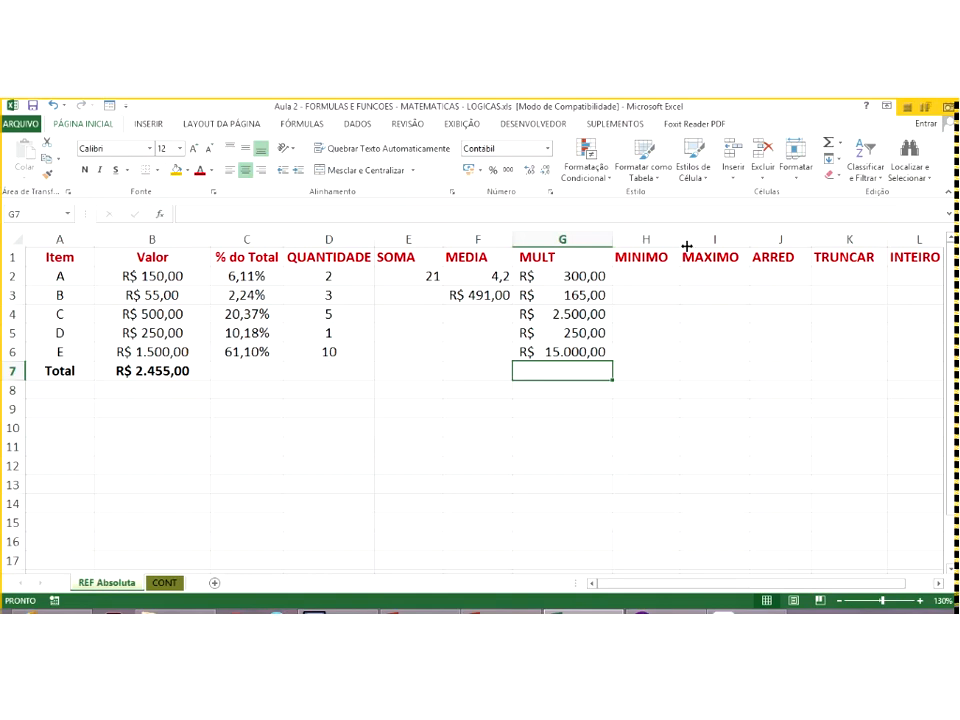
- Widen the MINIMO column slightly and find the smallest value of B2:B6 in H2 with the MÍNIMO function
{"action": "left_click", "coordinate": [679, 276]}
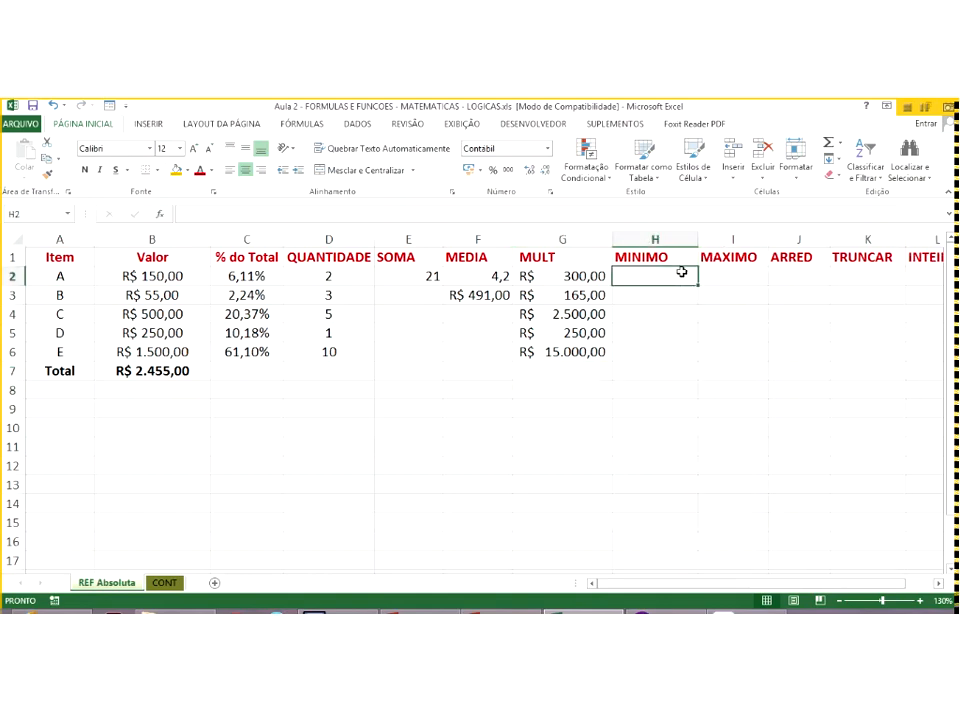
{"action": "type", "text": "="}
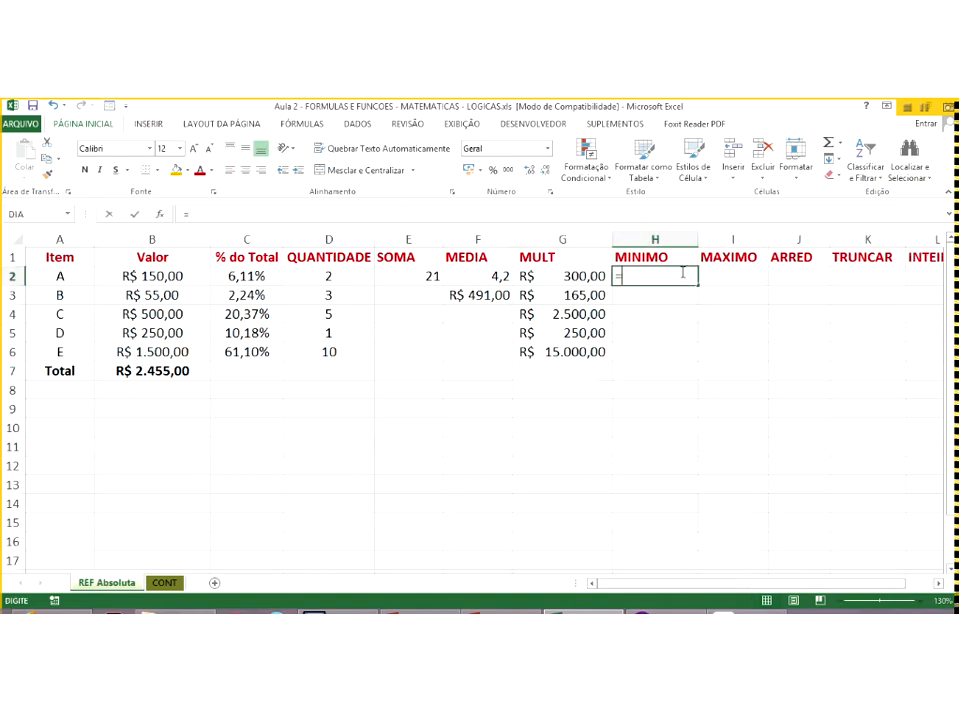
{"action": "type", "text": "mínimo"}
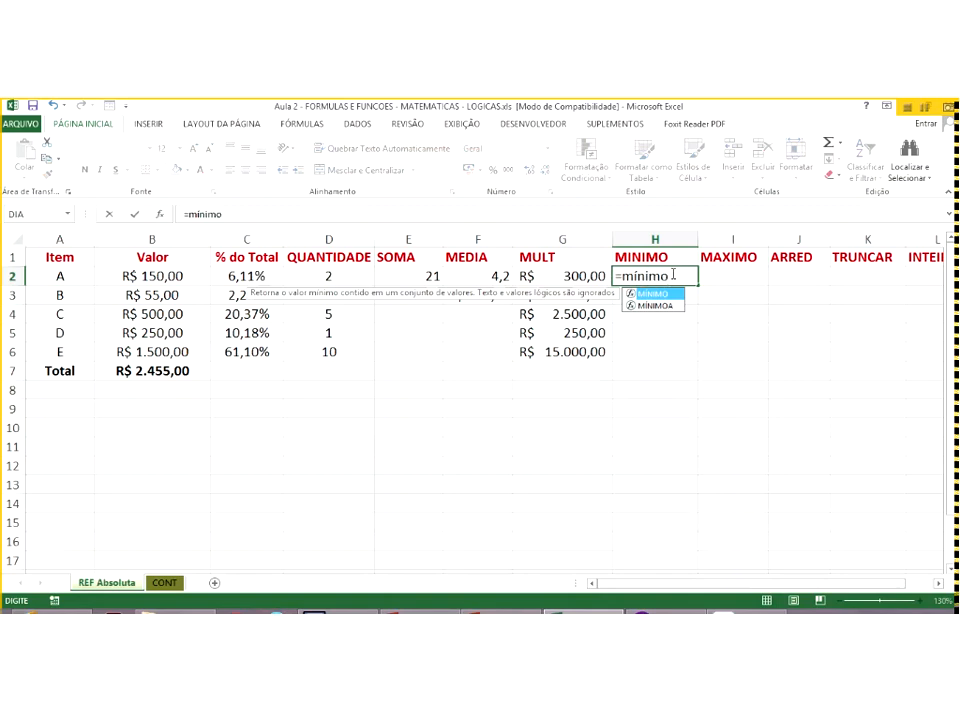
{"action": "type", "text": "("}
{"action": "left_click_drag", "start_coordinate": [183, 272], "coordinate": [183, 352]}
{"action": "key", "text": "Return"}
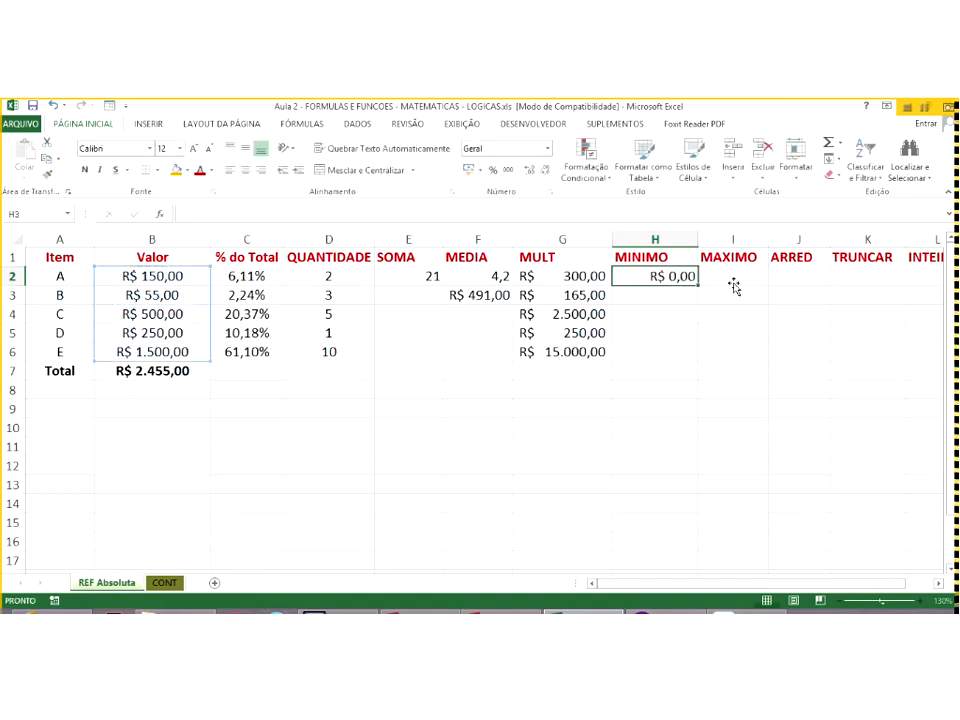
- Find the largest value of B2:B6 in I2 with the MÁXIMO function and fit the MAXIMO column's width to its content
{"action": "left_click", "coordinate": [733, 283]}
{"action": "type", "text": "=má"}
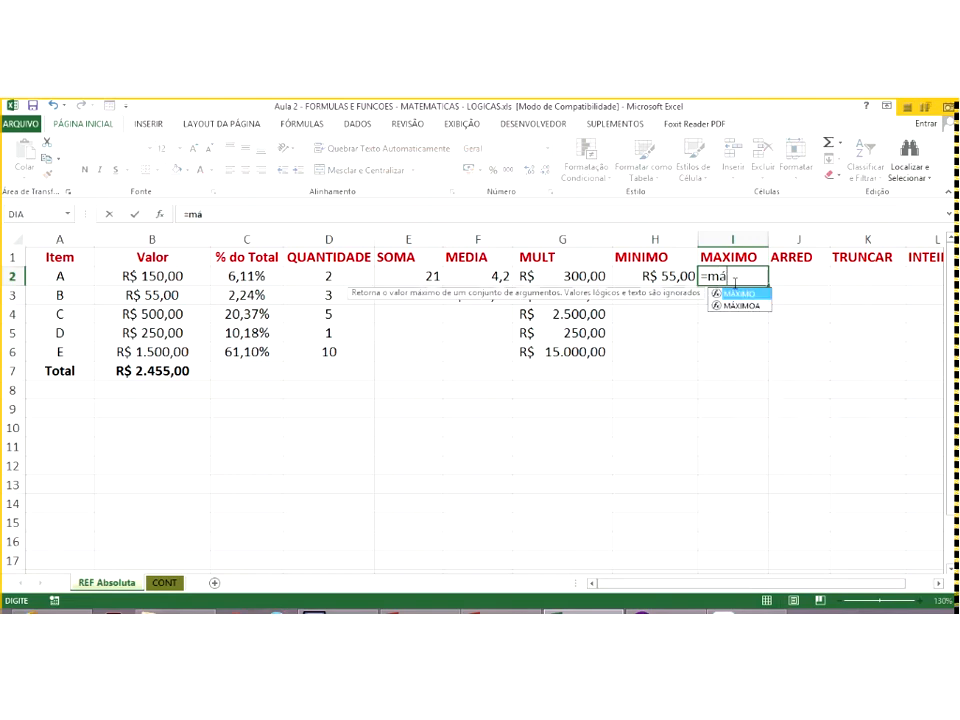
{"action": "type", "text": "ximo("}
{"action": "left_click_drag", "start_coordinate": [160, 279], "coordinate": [157, 358]}
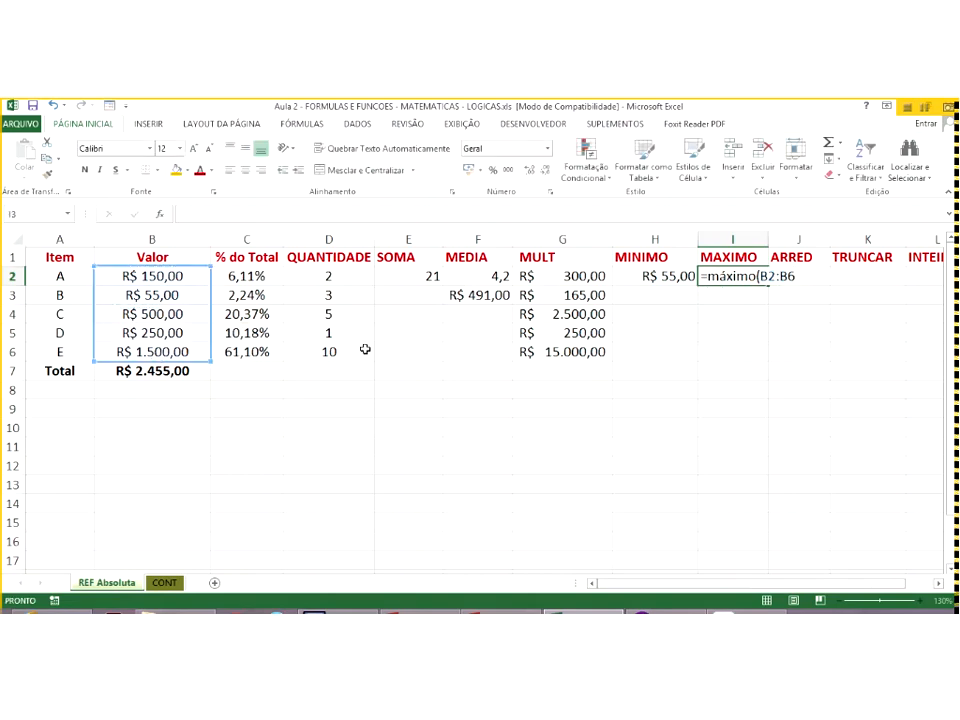
{"action": "key", "text": "Return"}
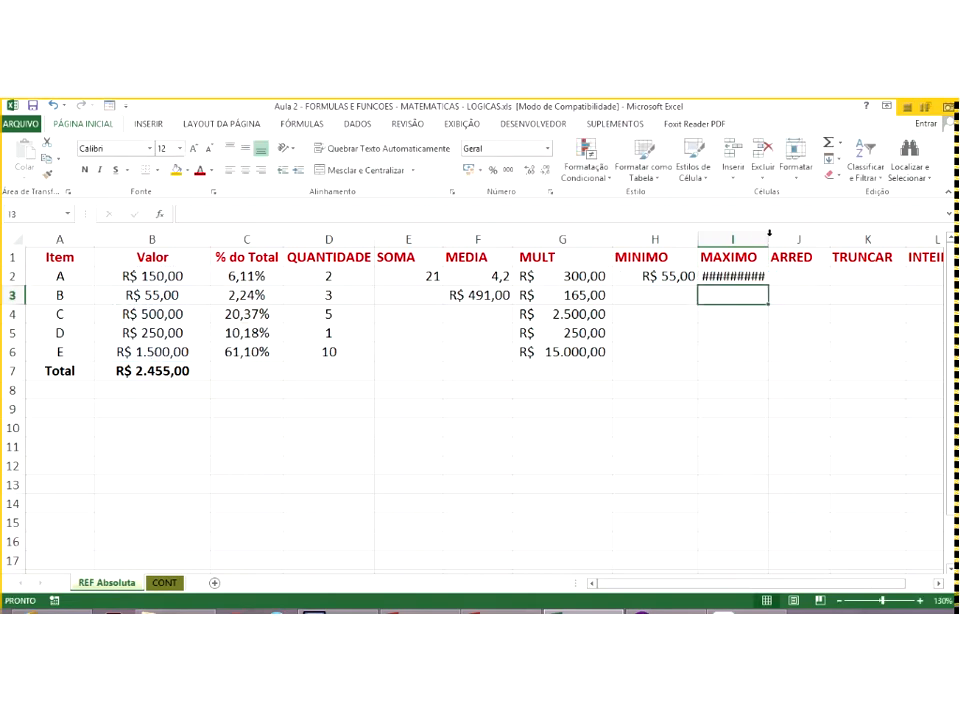
{"action": "double_click", "coordinate": [769, 238]}
{"action": "double_click", "coordinate": [676, 275]}
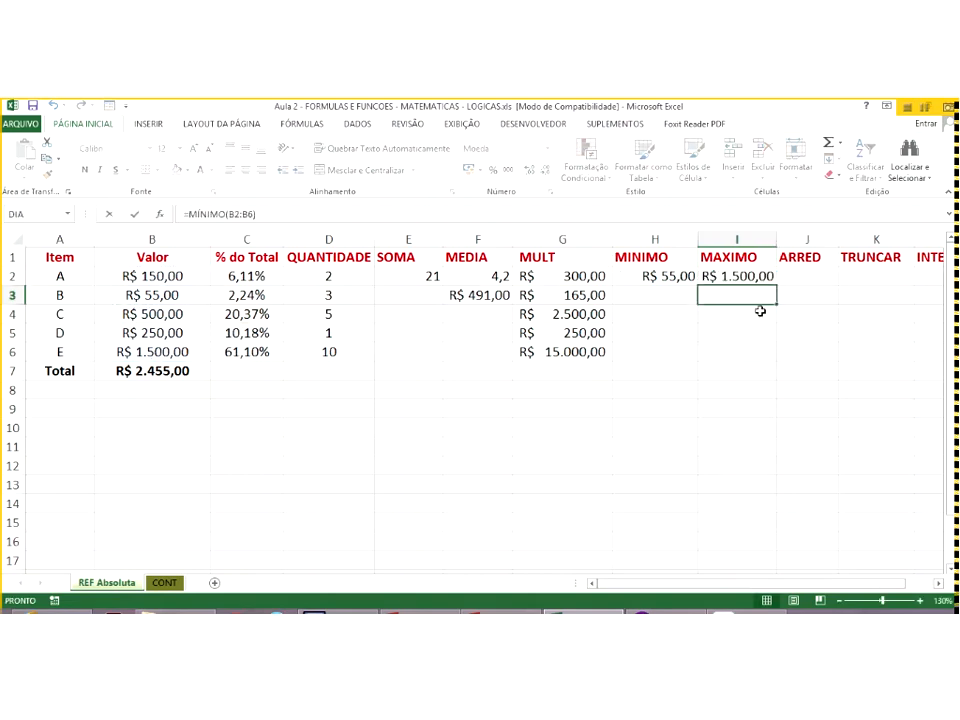
{"action": "key", "text": "Return"}
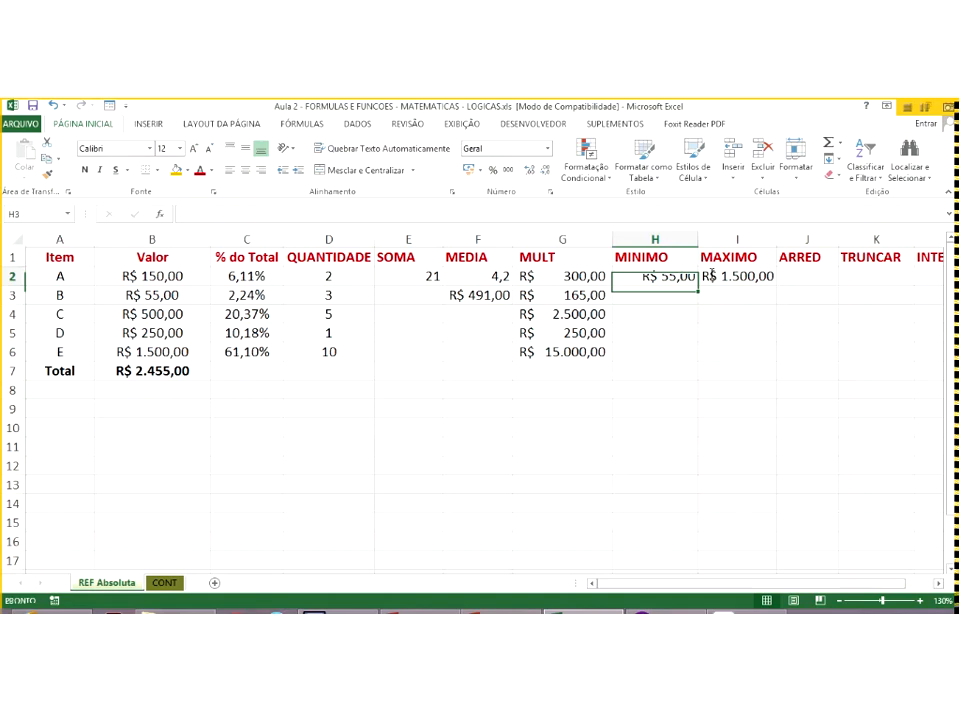
- Examine the cell ranges used by the MÍNIMO formula in H2 and the MÁXIMO formula in I2
{"action": "double_click", "coordinate": [676, 275]}
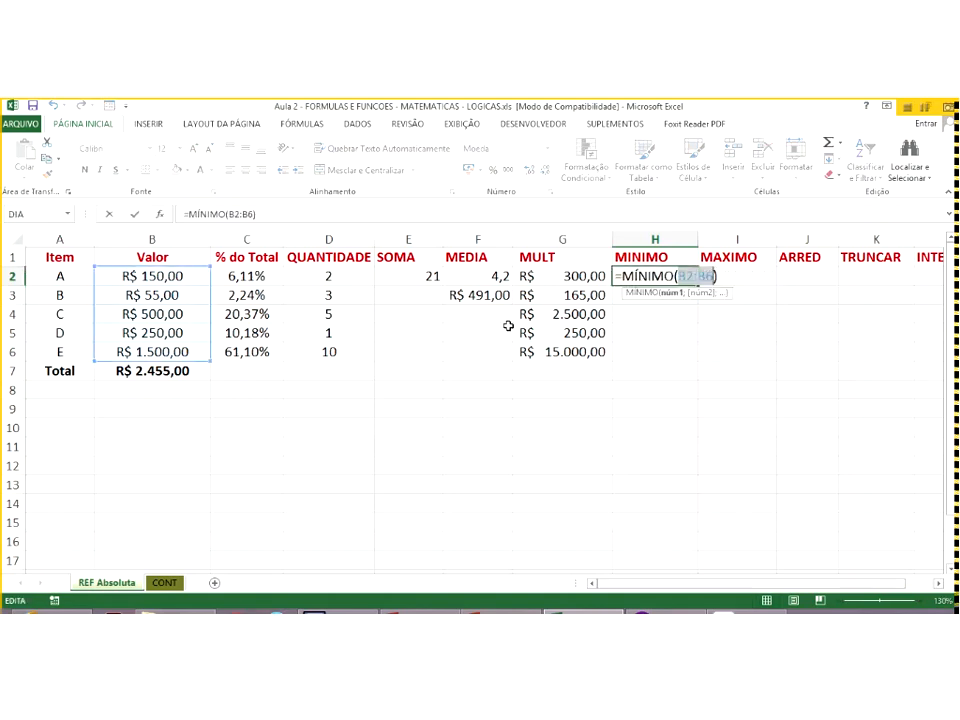
{"action": "key", "text": "Return"}
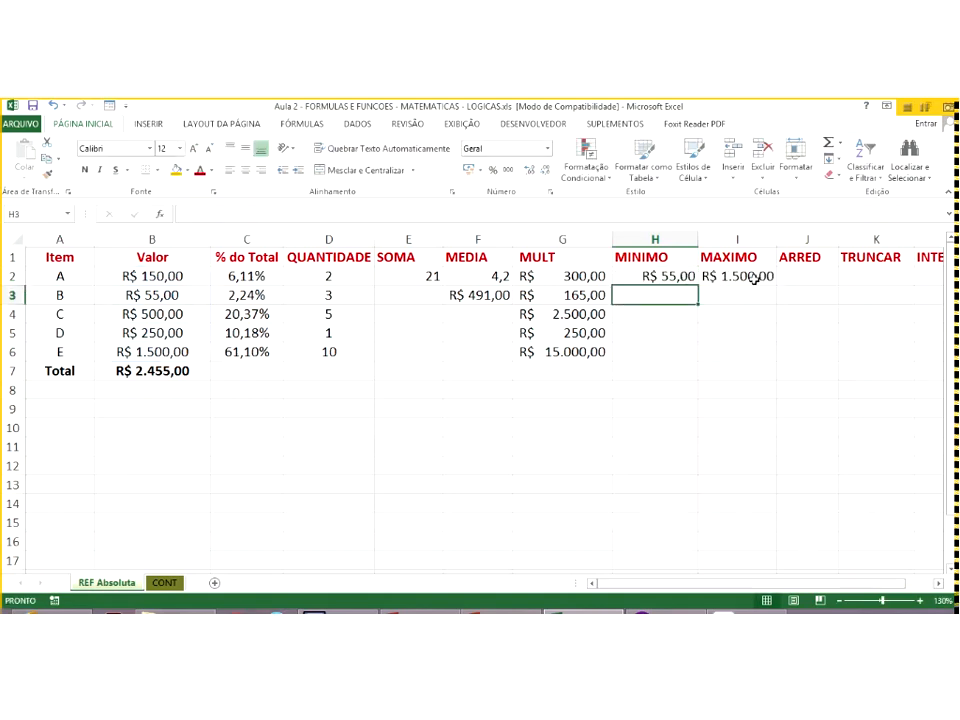
{"action": "key", "text": "Up"}
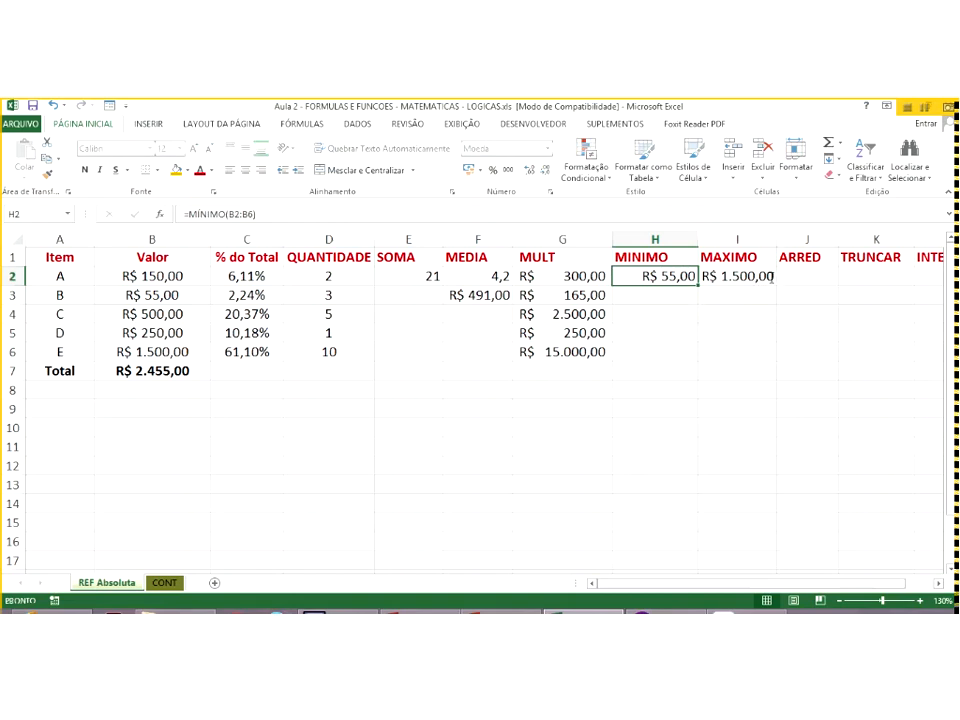
{"action": "double_click", "coordinate": [777, 280]}
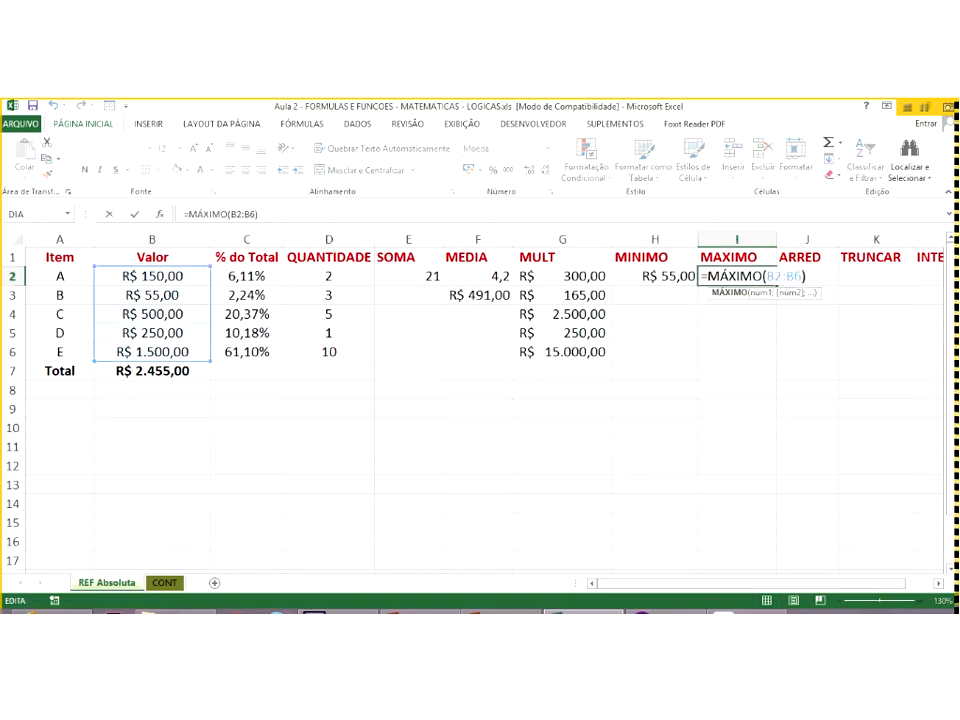
{"action": "double_click", "coordinate": [785, 278]}
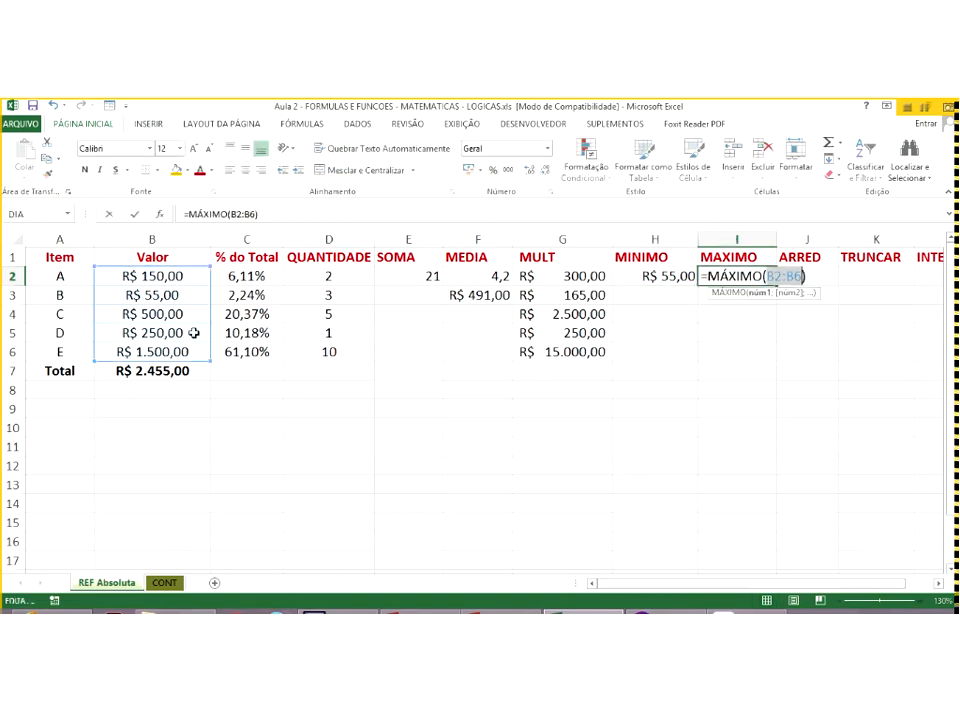
{"action": "key", "text": "Return"}
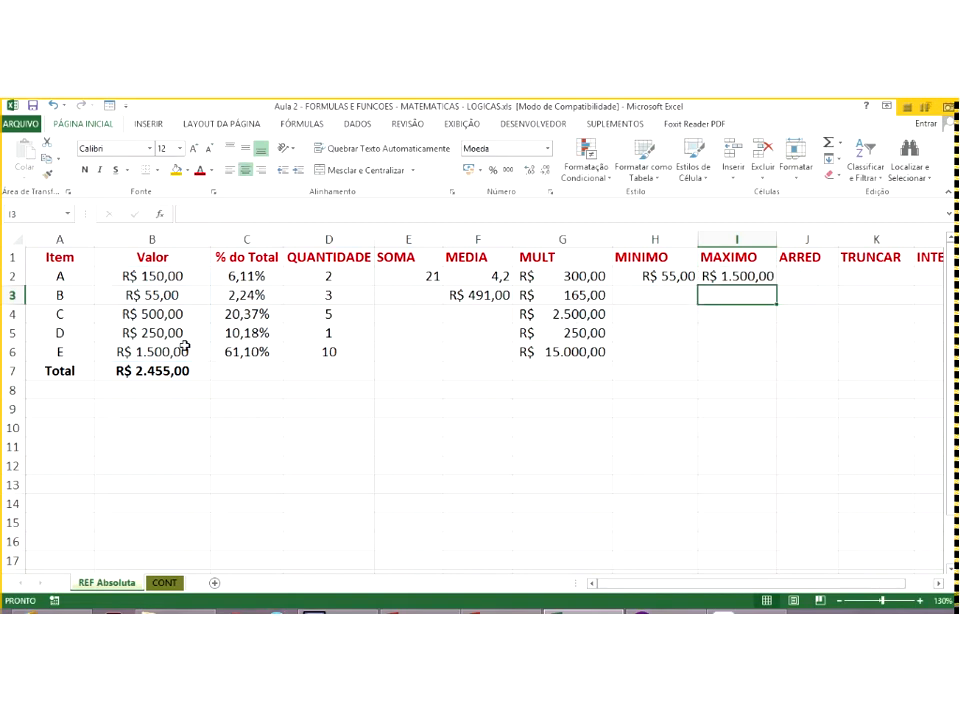
- Set item E's Valor in B6 to 1 and check the MAXIMO result in I2
{"action": "left_click", "coordinate": [185, 348]}
{"action": "key", "text": "Escape"}
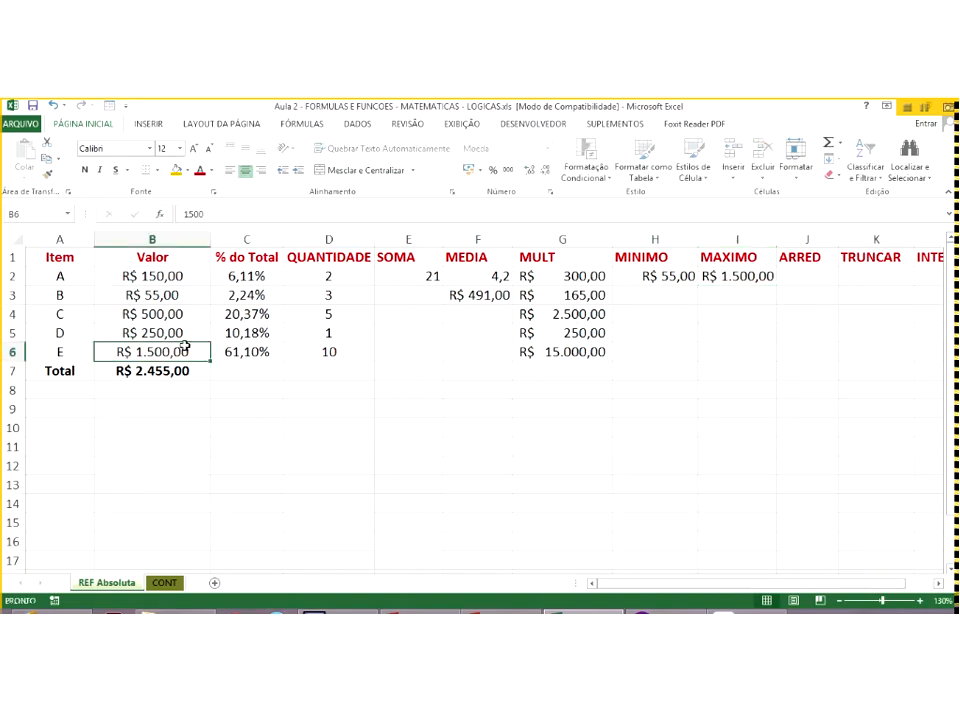
{"action": "type", "text": "1"}
{"action": "key", "text": "Return"}
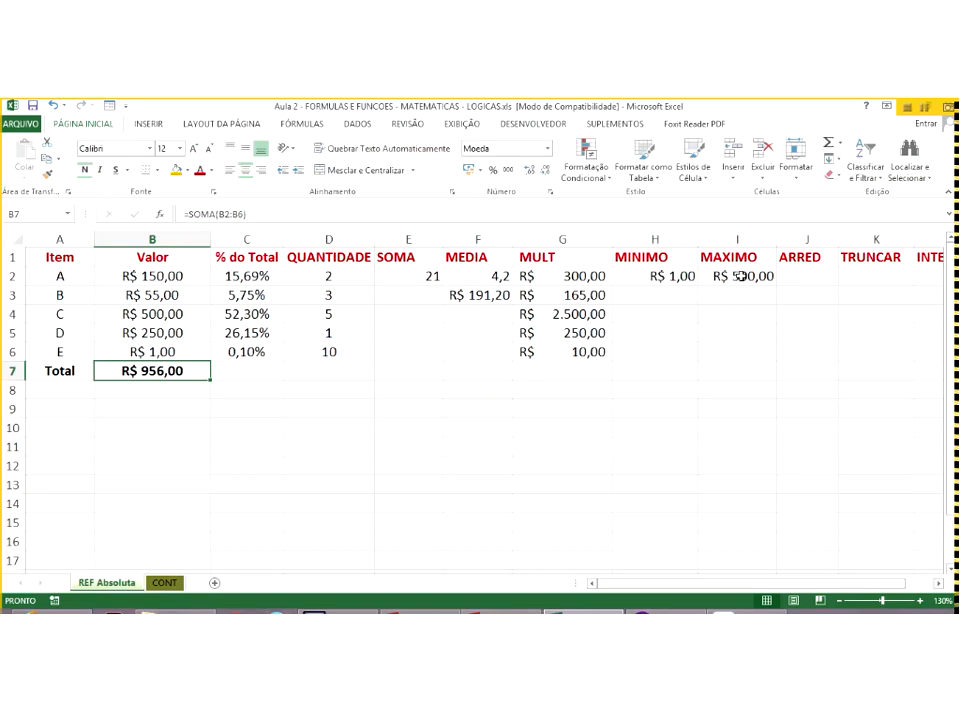
{"action": "left_click", "coordinate": [754, 275]}
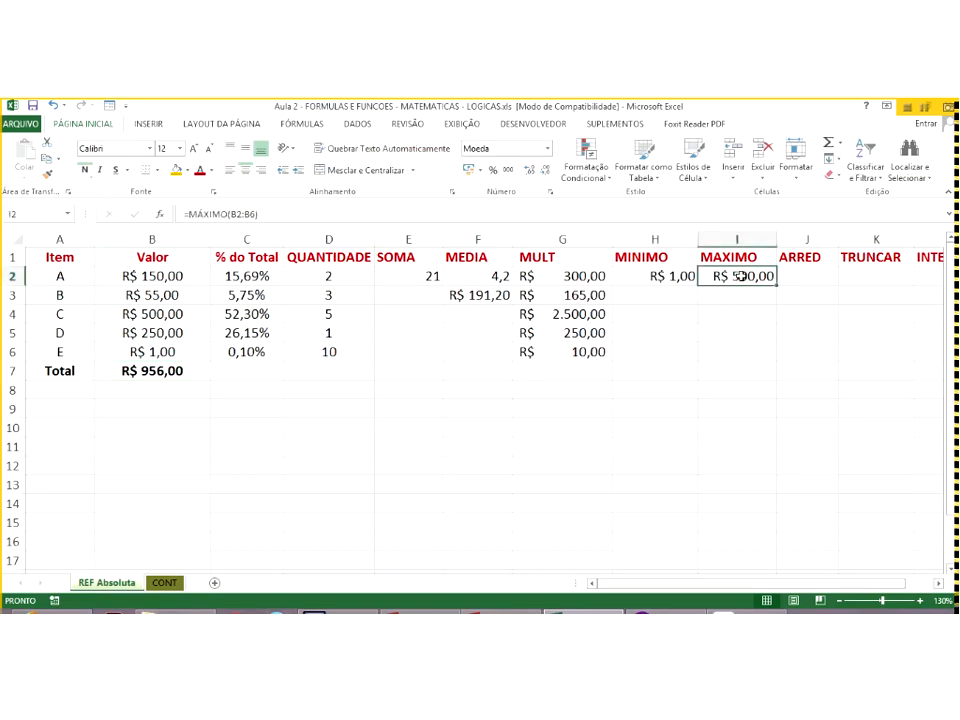
- Narrow the MAXIMO column and round the % do Total value in C2 to 1 digit in J2 with the ARRED function
{"action": "left_click", "coordinate": [800, 273]}
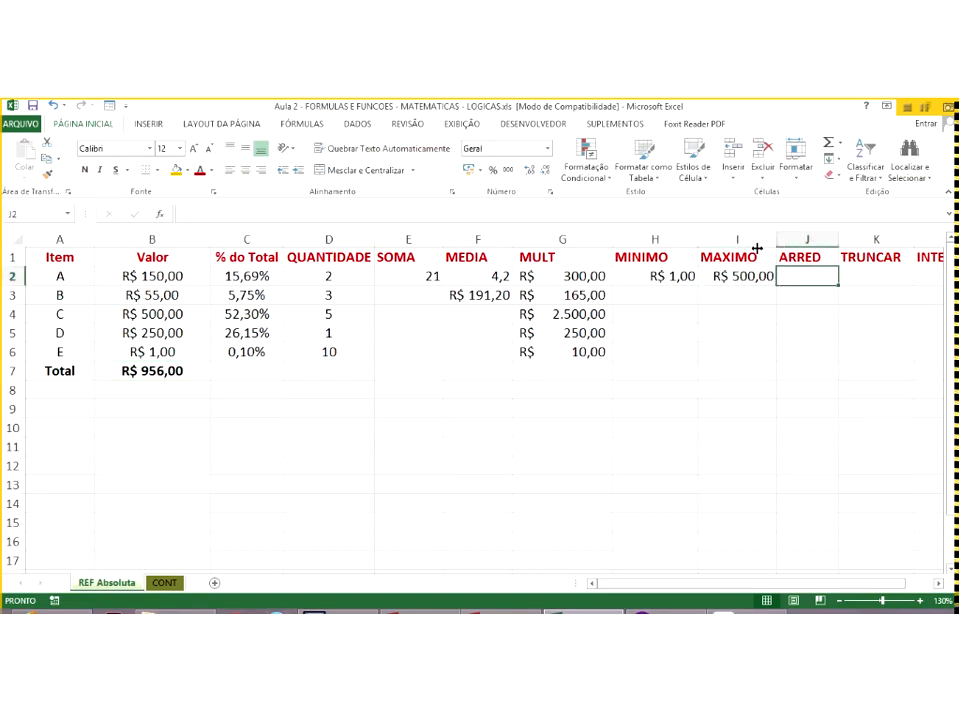
{"action": "left_click_drag", "start_coordinate": [757, 247], "coordinate": [755, 247]}
{"action": "type", "text": "=arred"}
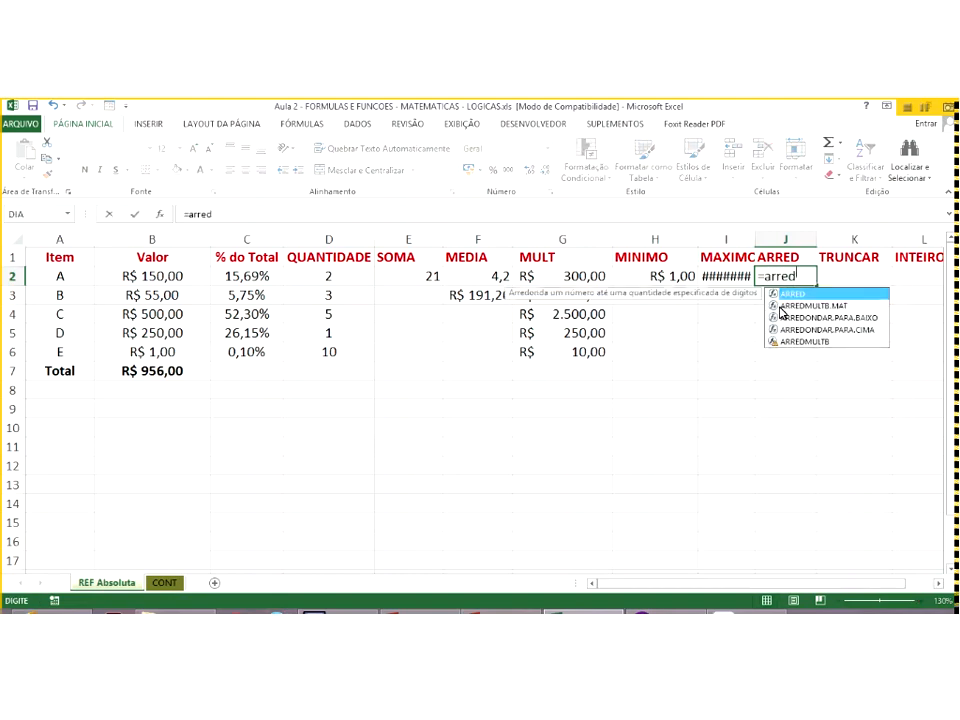
{"action": "type", "text": "("}
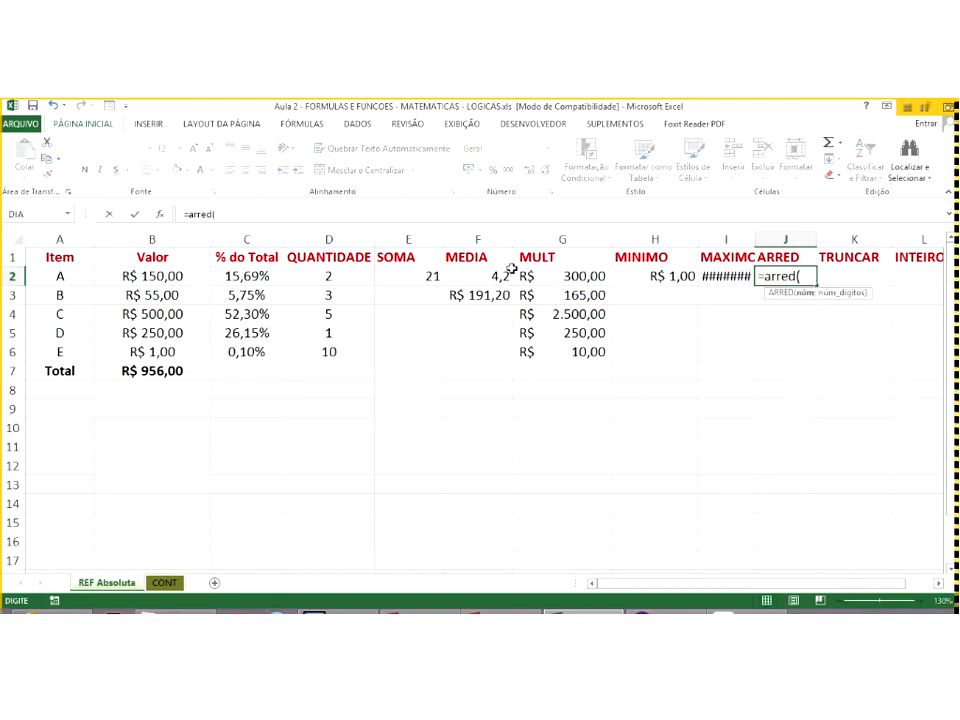
{"action": "left_click", "coordinate": [268, 280]}
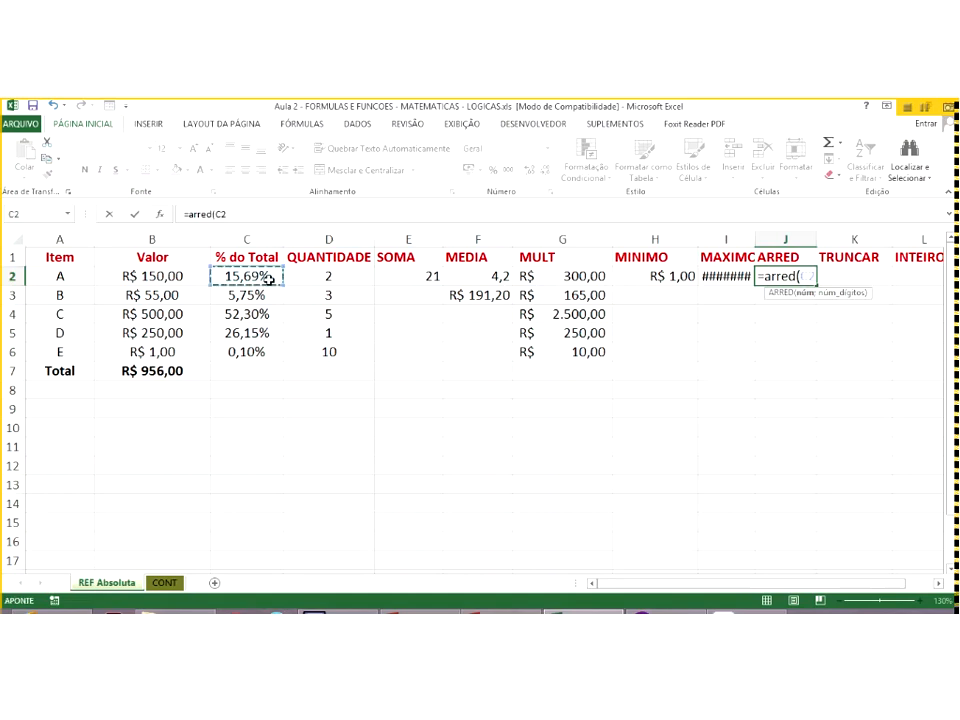
{"action": "type", "text": ";"}
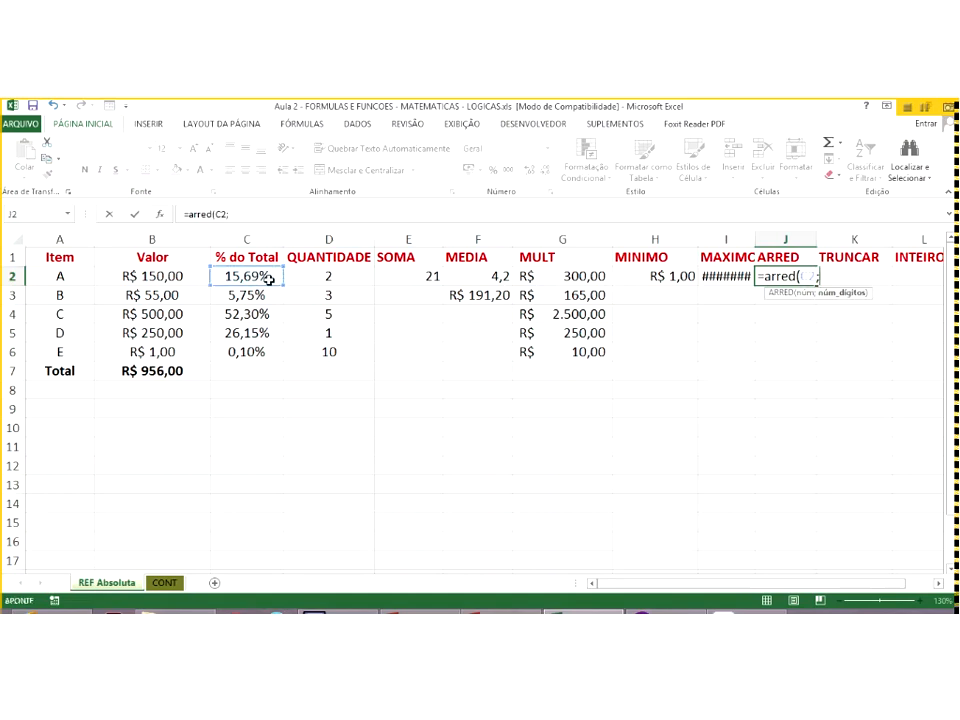
{"action": "type", "text": "1"}
{"action": "key", "text": "Return"}
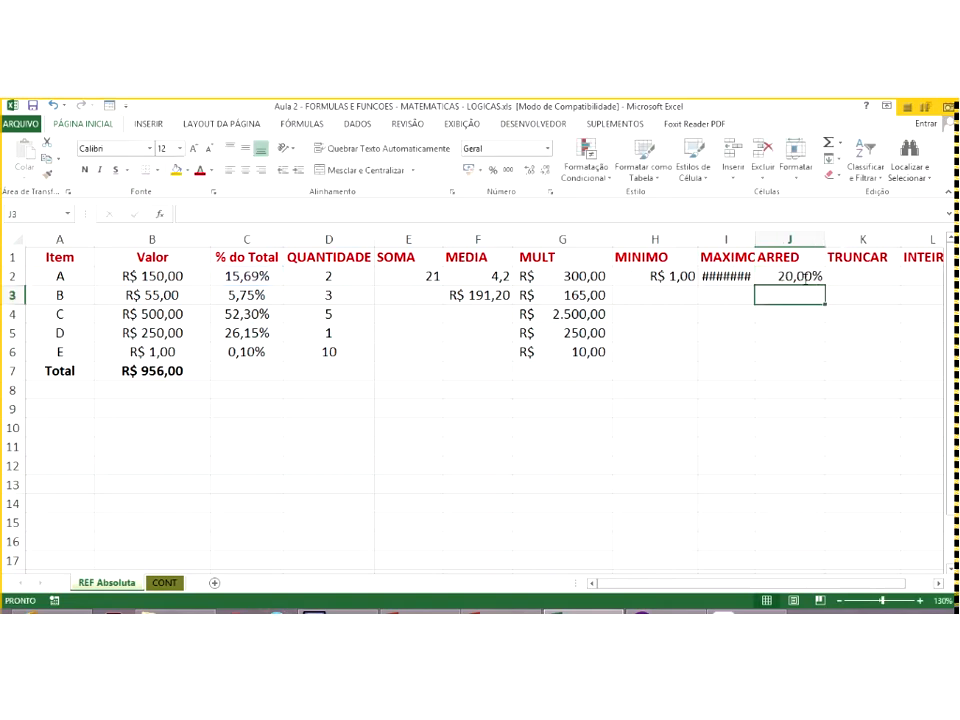
- Set the number of digits in the ARRED formula in J2 to 2
{"action": "double_click", "coordinate": [806, 278]}
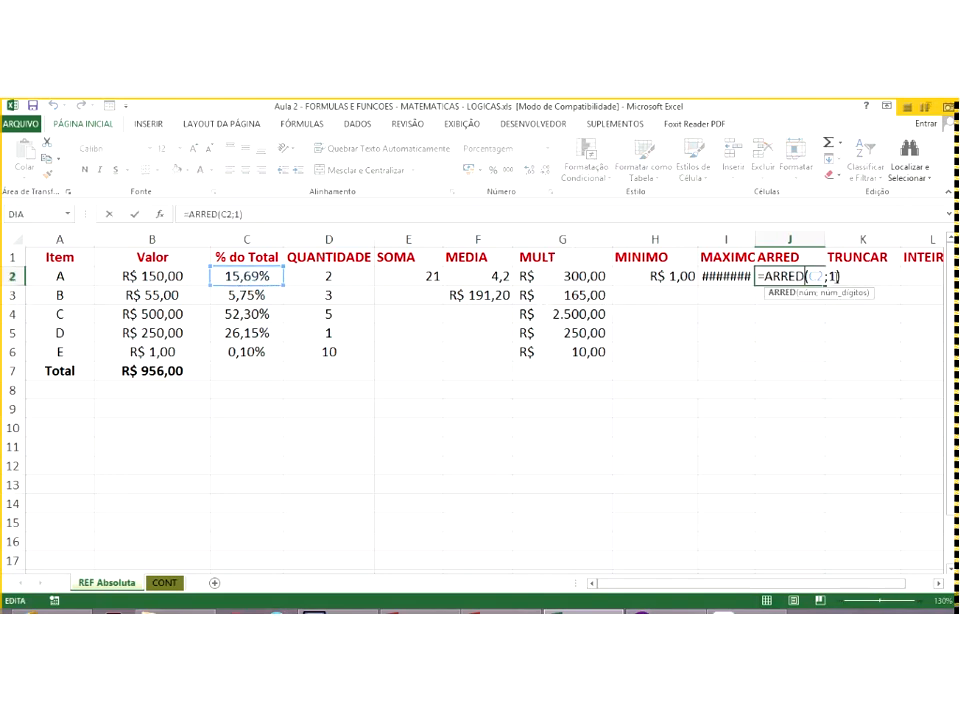
{"action": "key", "text": "BackSpace"}
{"action": "type", "text": "2"}
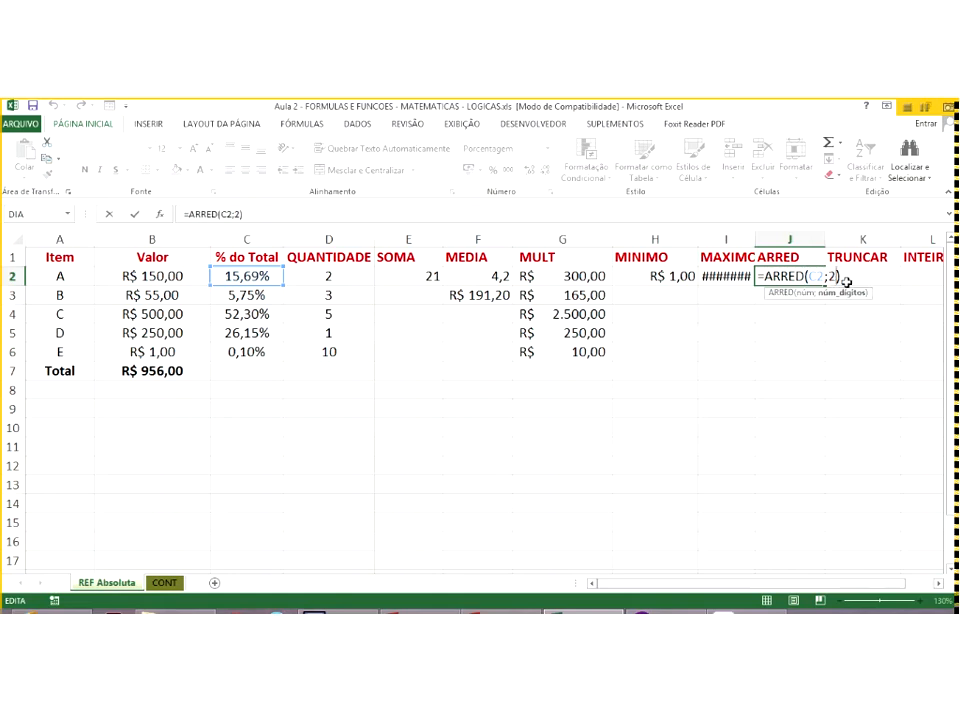
{"action": "left_click", "coordinate": [134, 214]}
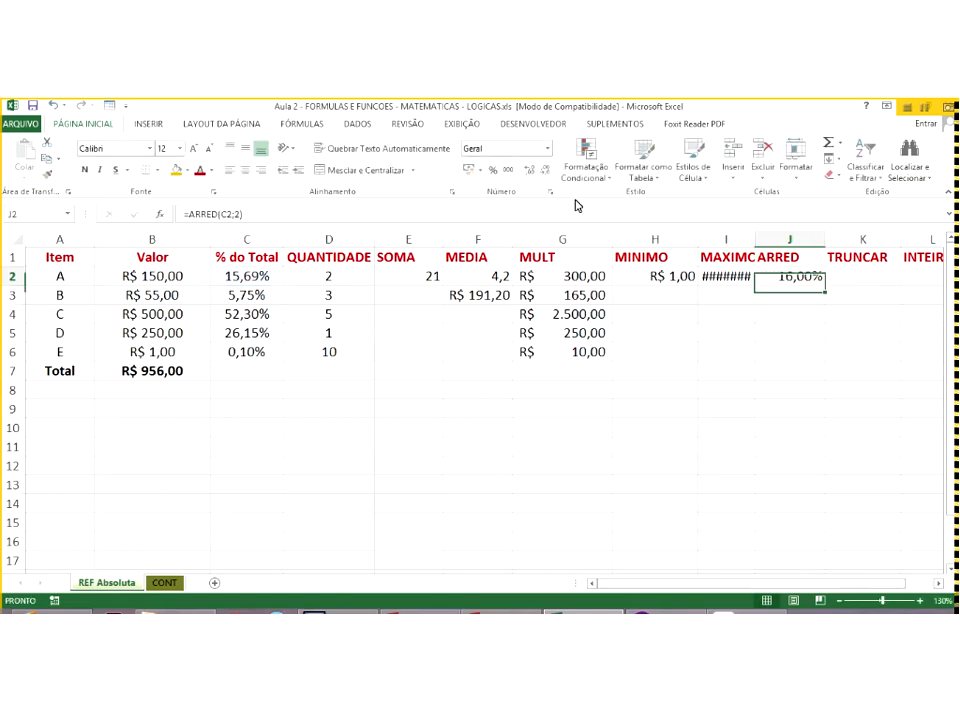
- Set the number of digits in the ARRED formula in J2 to 3
{"action": "double_click", "coordinate": [805, 280]}
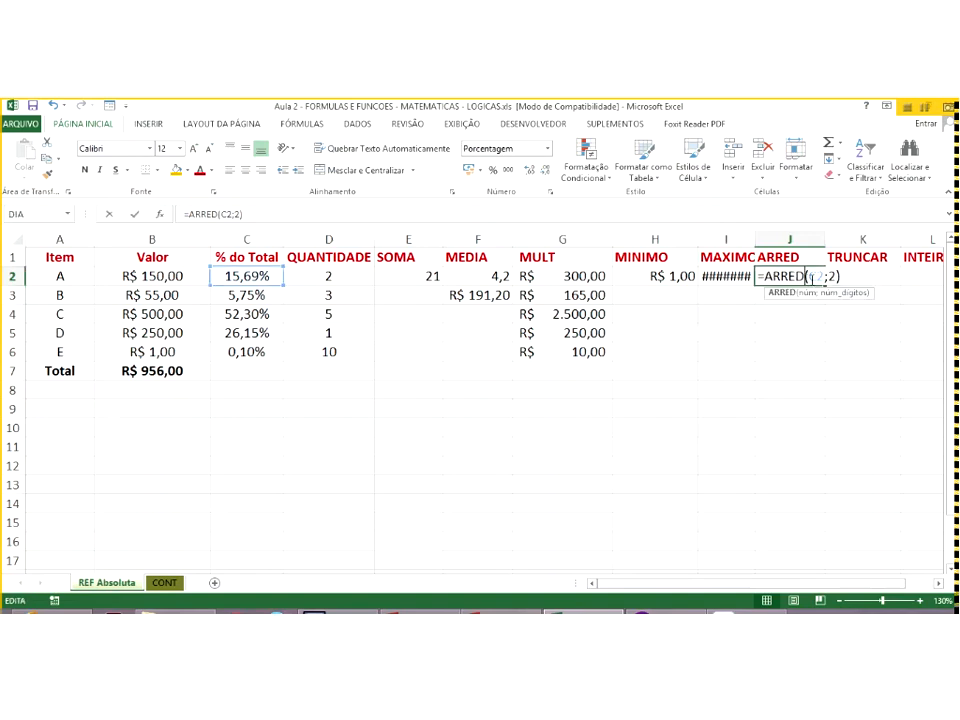
{"action": "key", "text": "BackSpace"}
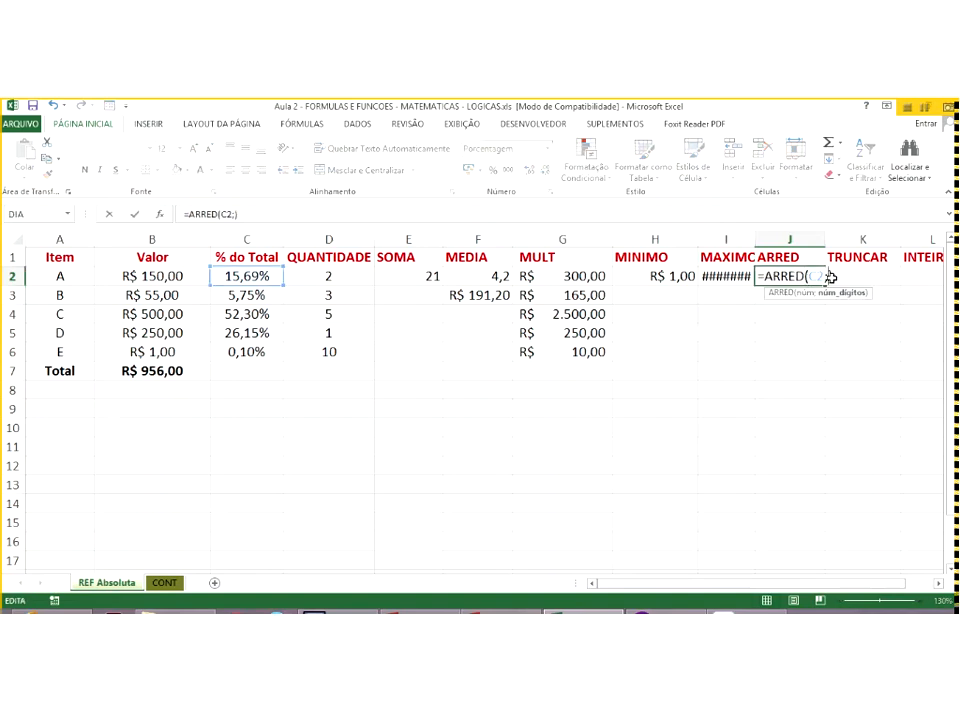
{"action": "type", "text": "3"}
{"action": "key", "text": "Return"}
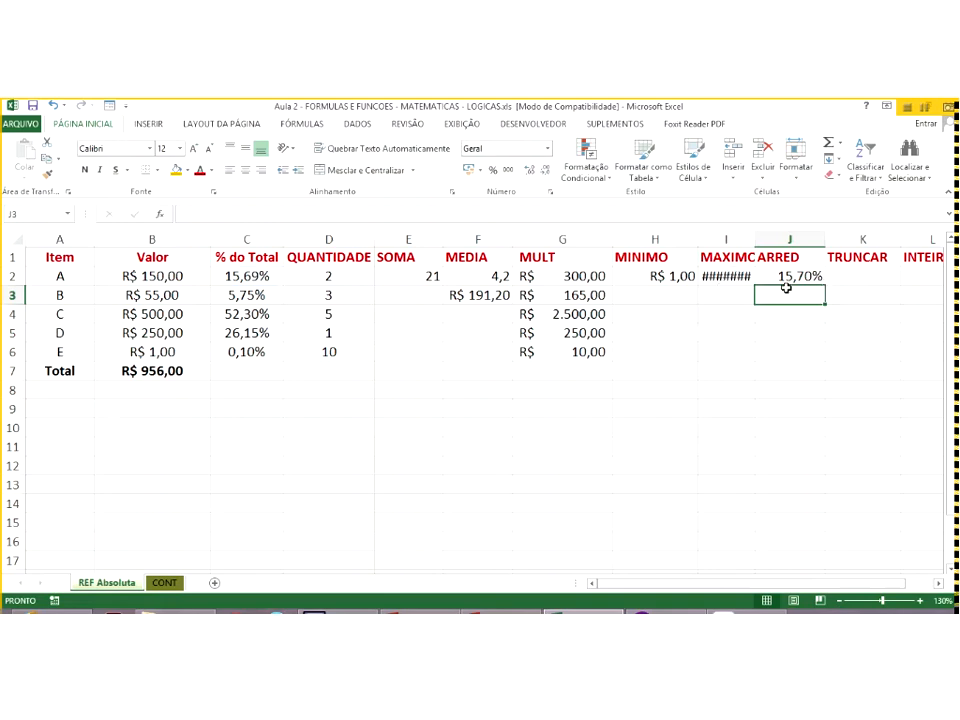
- Truncate the % do Total value in C2 with the TRUNCAR function in K2, leaving out the digits argument
{"action": "left_click", "coordinate": [858, 275]}
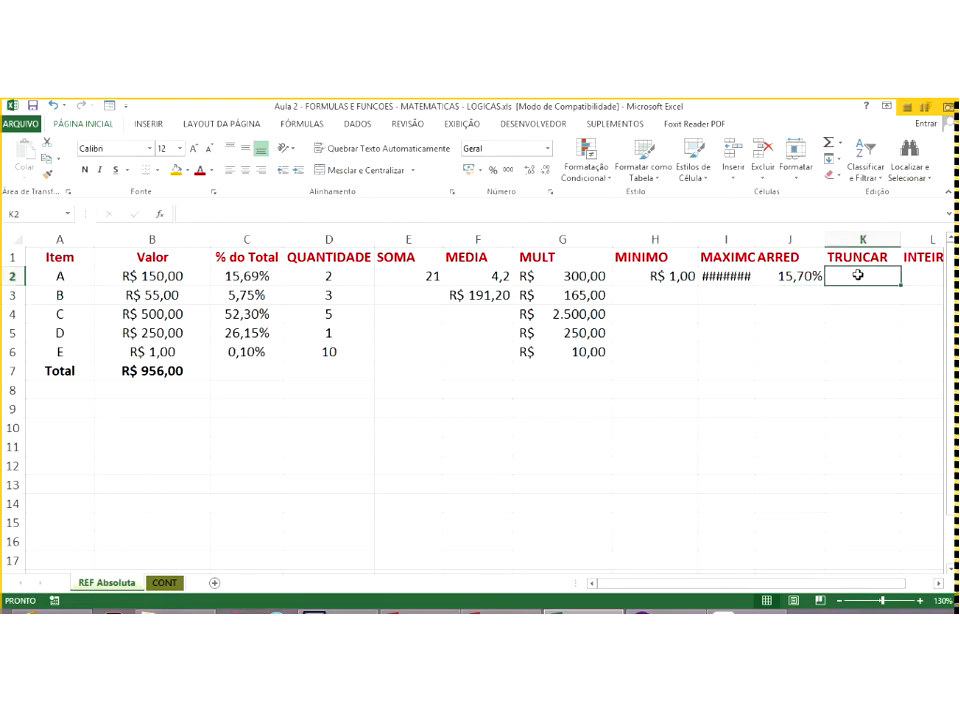
{"action": "type", "text": "=truncar"}
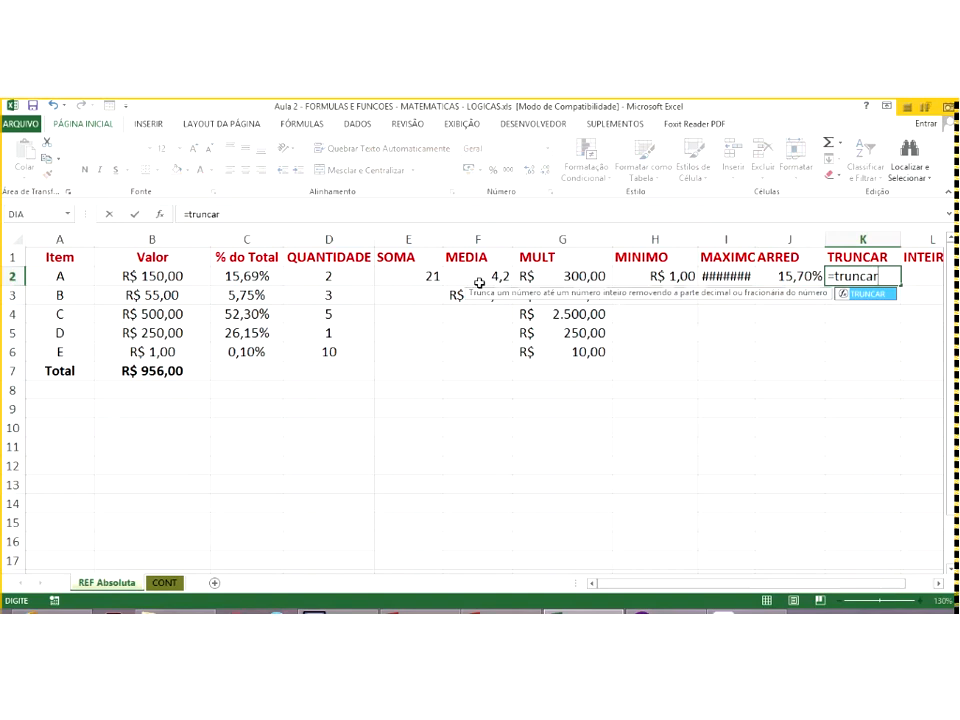
{"action": "type", "text": "("}
{"action": "left_click", "coordinate": [267, 277]}
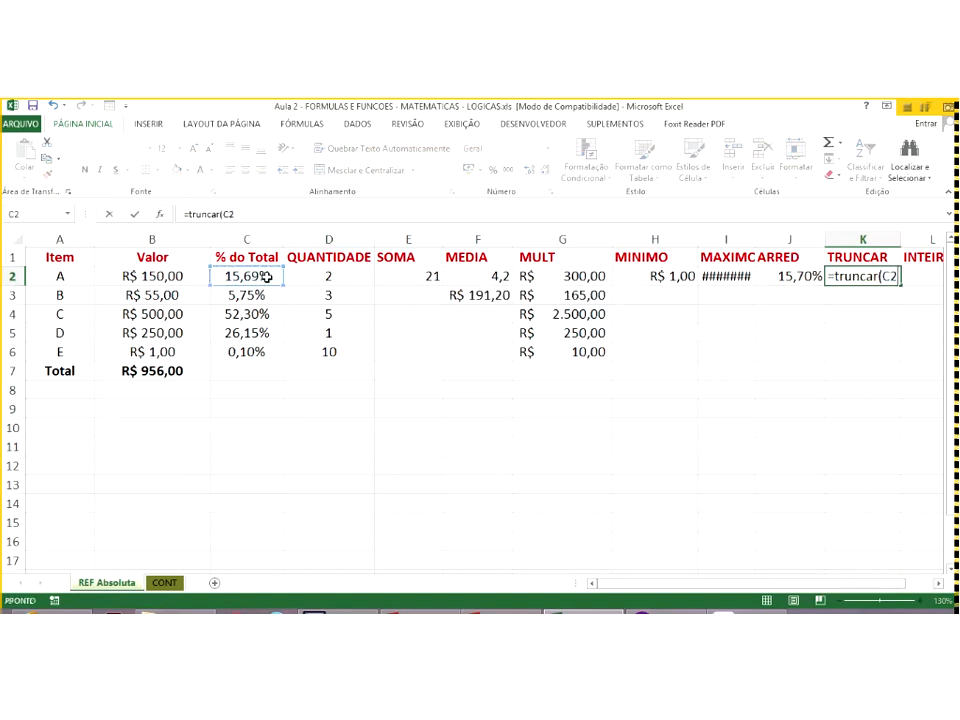
{"action": "key", "text": "Return"}
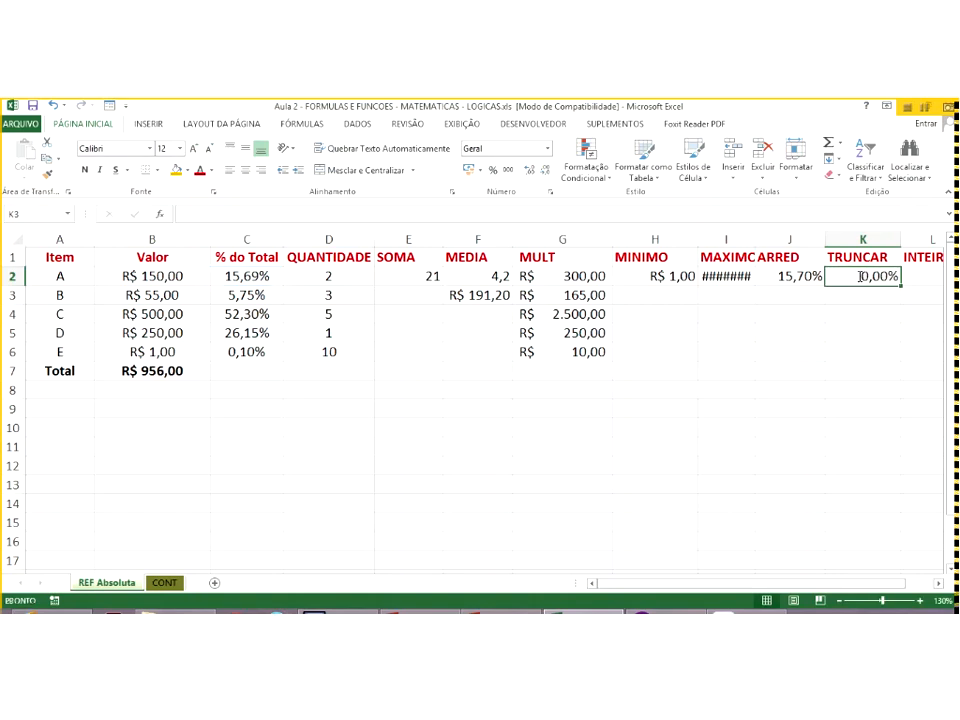
- Add a digits argument of 2 to the TRUNCAR formula in K2
{"action": "key", "text": "F2"}
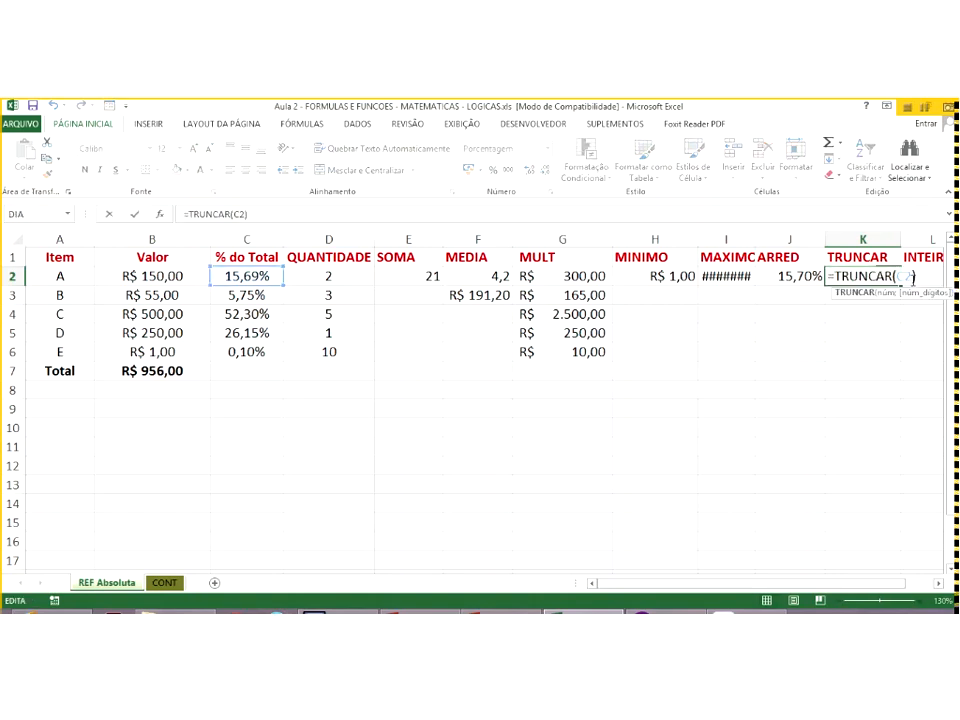
{"action": "type", "text": ";"}
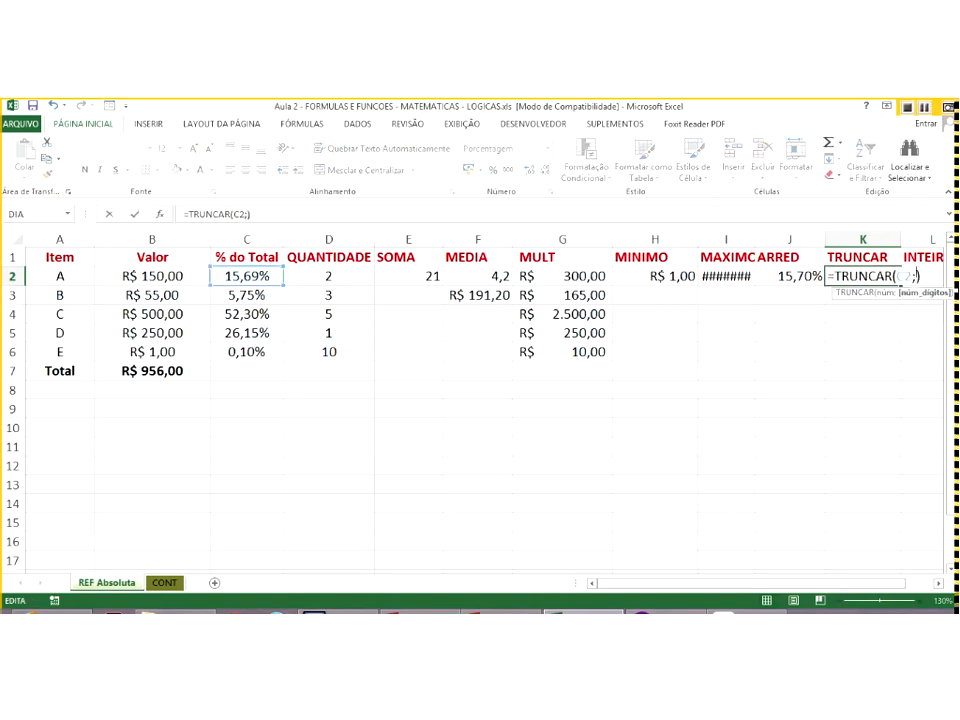
{"action": "type", "text": "2"}
{"action": "key", "text": "Return"}
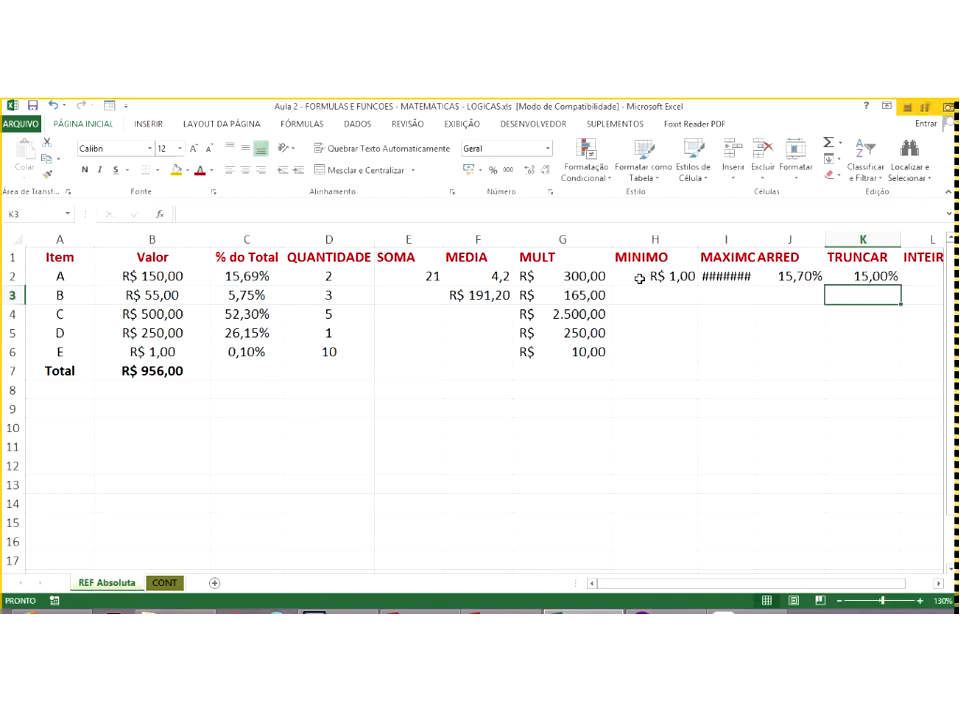
- Narrow the ARRED column slightly and compare the TRUNCAR formula in K2 with the ARRED formula in J2
{"action": "left_click_drag", "start_coordinate": [824, 240], "coordinate": [811, 241]}
{"action": "left_click", "coordinate": [868, 276]}
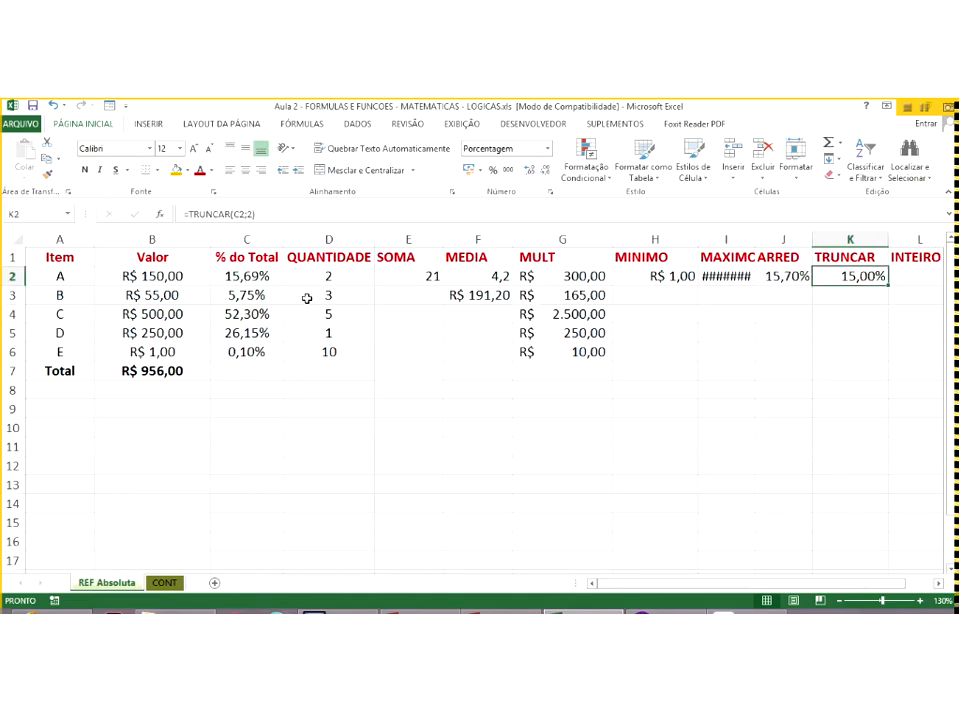
{"action": "left_click", "coordinate": [795, 276]}
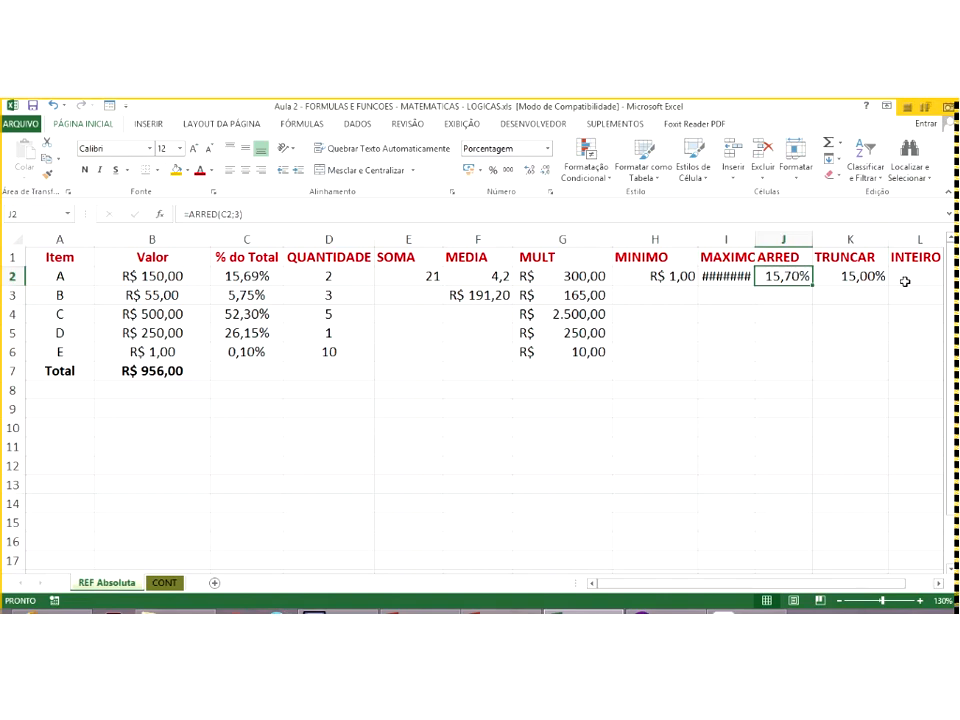
{"action": "left_click", "coordinate": [867, 276]}
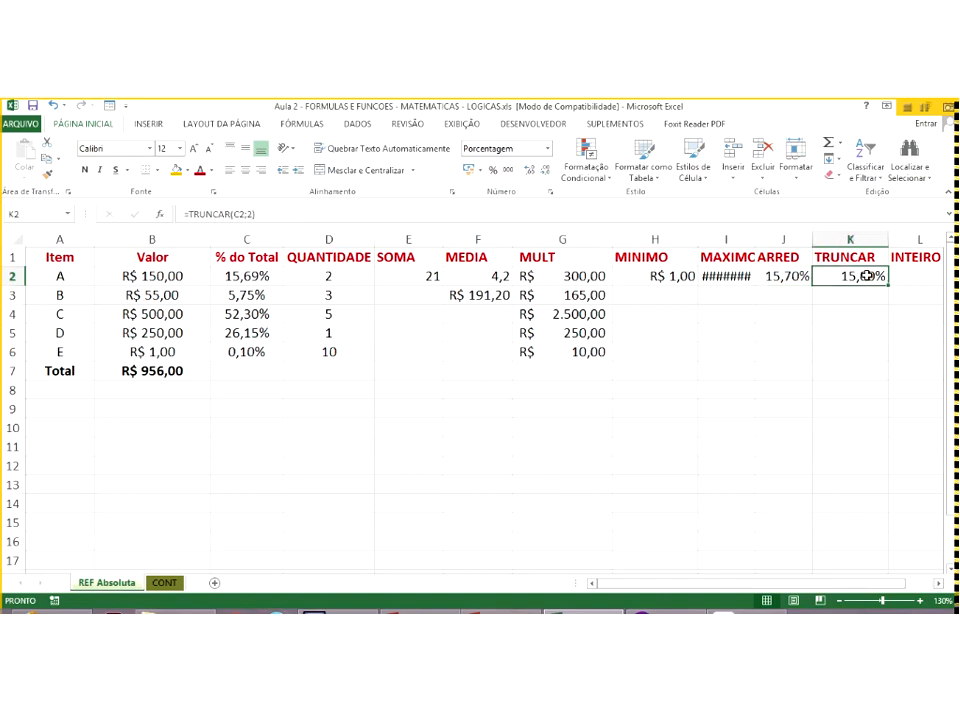
- Enter an INT formula in L2 under INTEIRO that takes the % do Total value in C5
{"action": "key", "text": "Delete"}
{"action": "key", "text": "Right"}
{"action": "type", "text": "=inteiro"}
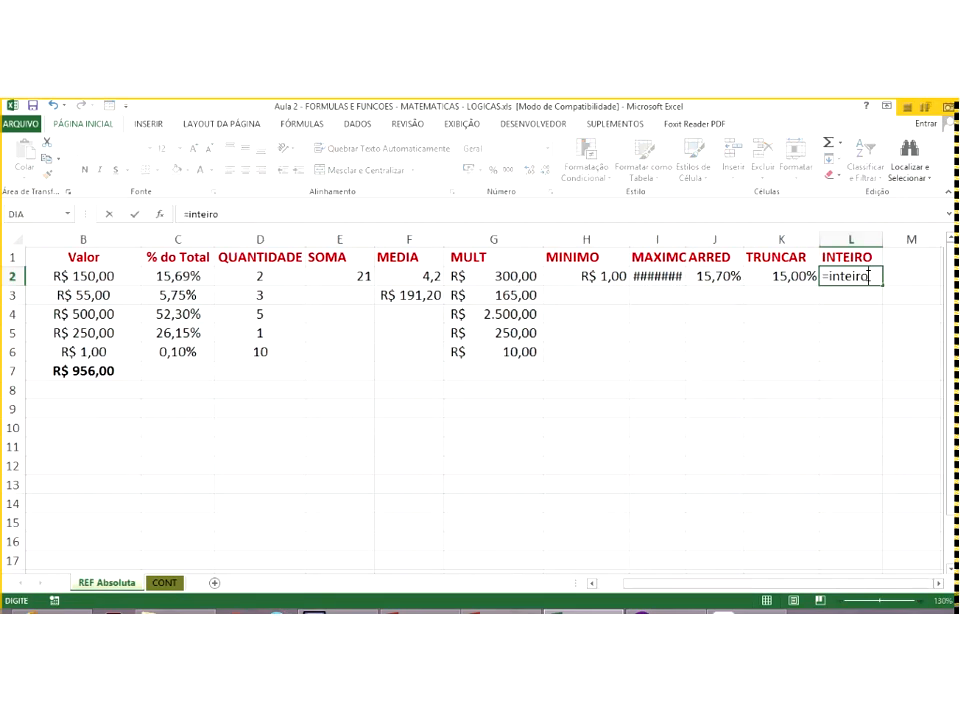
{"action": "key", "text": "BackSpace"}
{"action": "key", "text": "BackSpace"}
{"action": "key", "text": "BackSpace"}
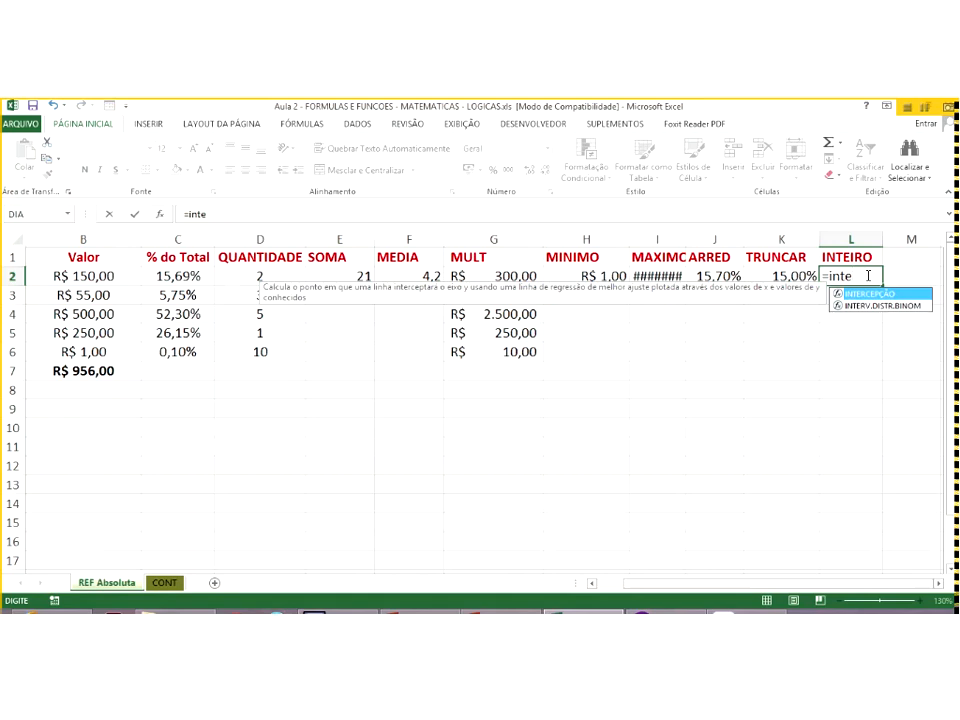
{"action": "key", "text": "BackSpace"}
{"action": "double_click", "coordinate": [864, 294]}
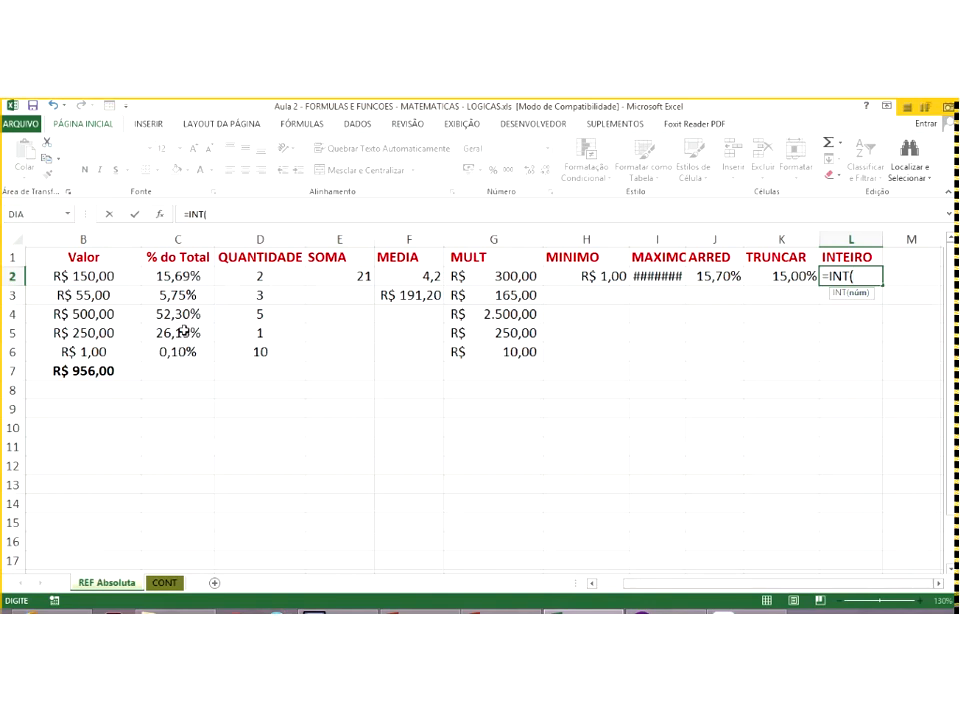
{"action": "left_click", "coordinate": [186, 333]}
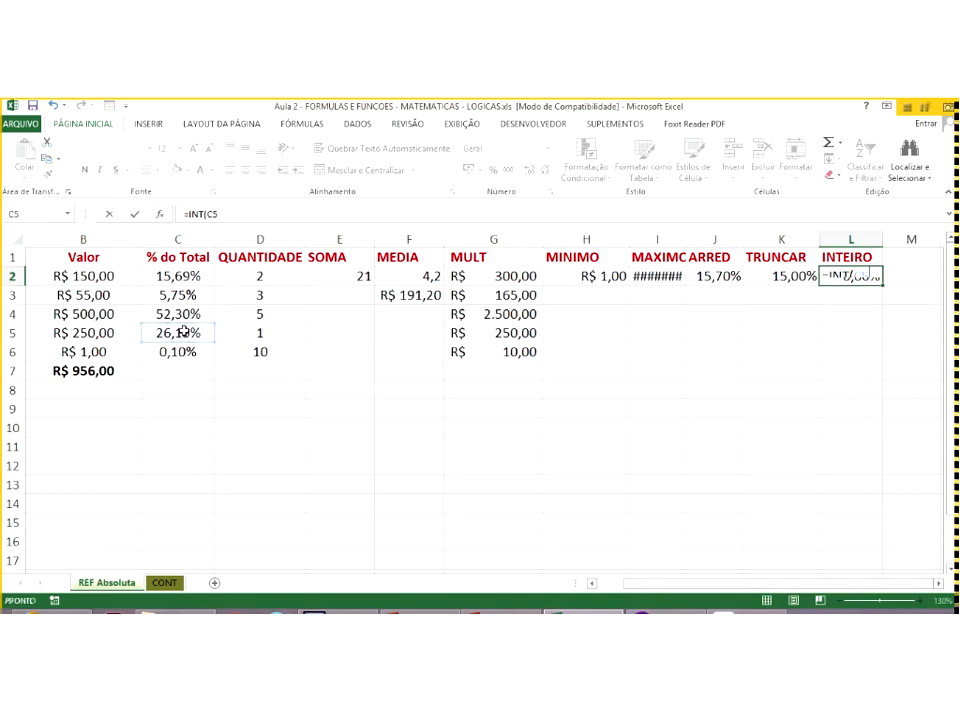
- Confirm the INT formula in L2 and format the cell as Número
{"action": "key", "text": "Return"}
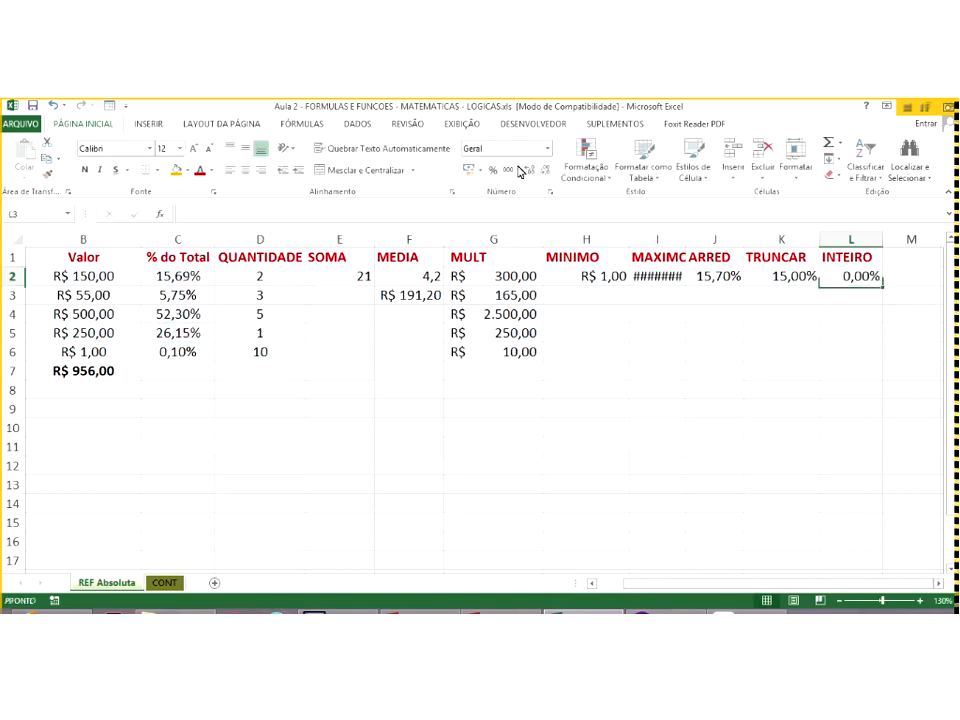
{"action": "left_click", "coordinate": [848, 279]}
{"action": "left_click", "coordinate": [522, 147]}
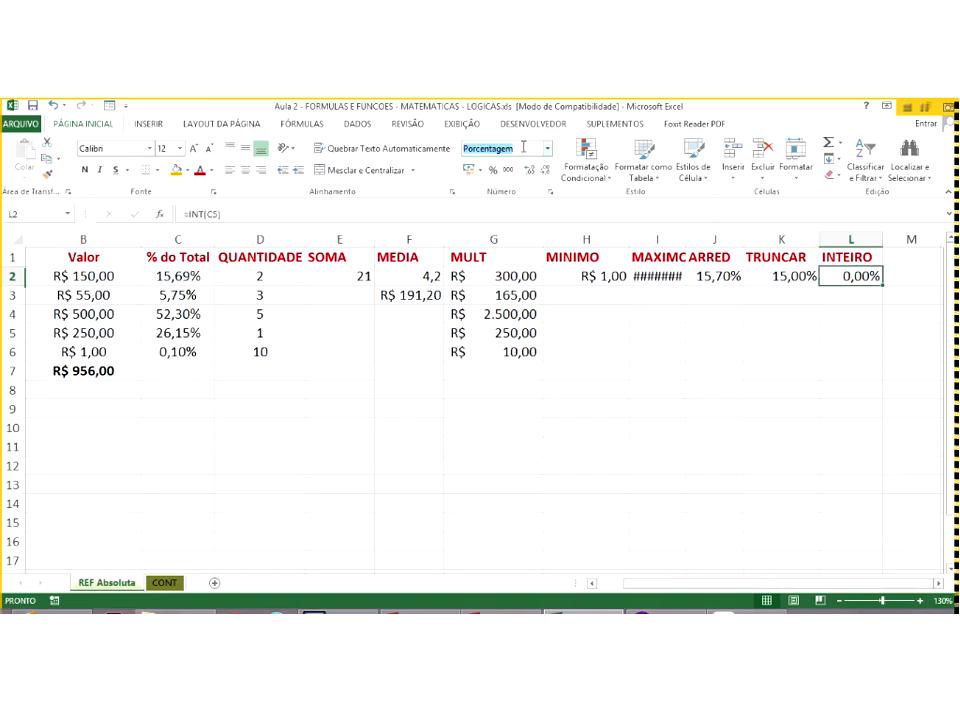
{"action": "left_click", "coordinate": [547, 148]}
{"action": "left_click", "coordinate": [510, 205]}
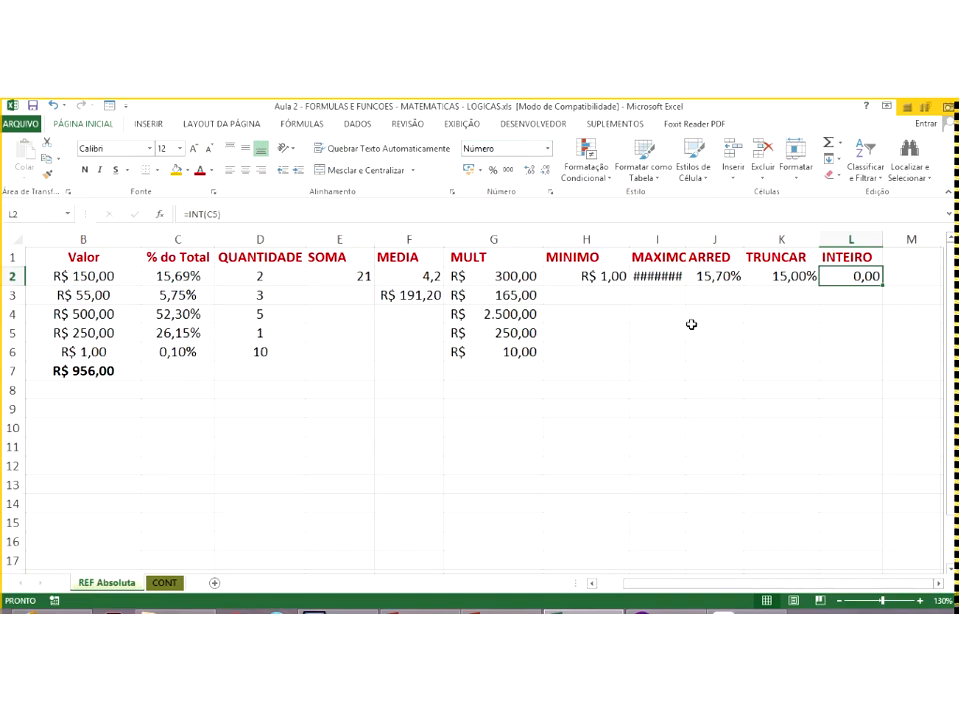
- Replace the formula in L2 with an INT of the Valor in B5 and compare it with the source cell
{"action": "type", "text": "=int"}
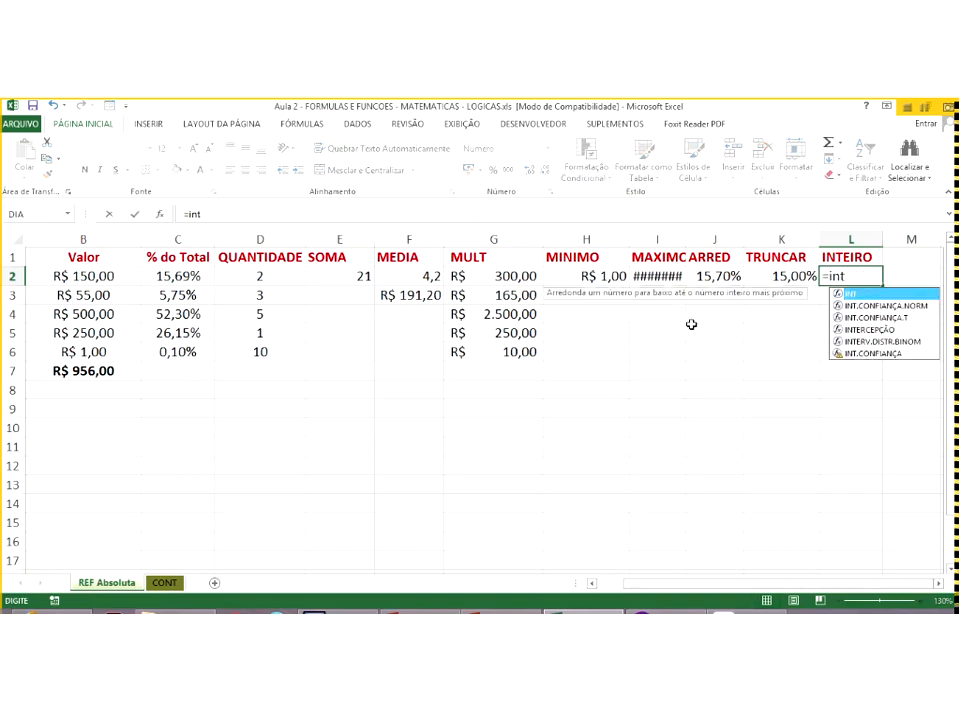
{"action": "type", "text": "("}
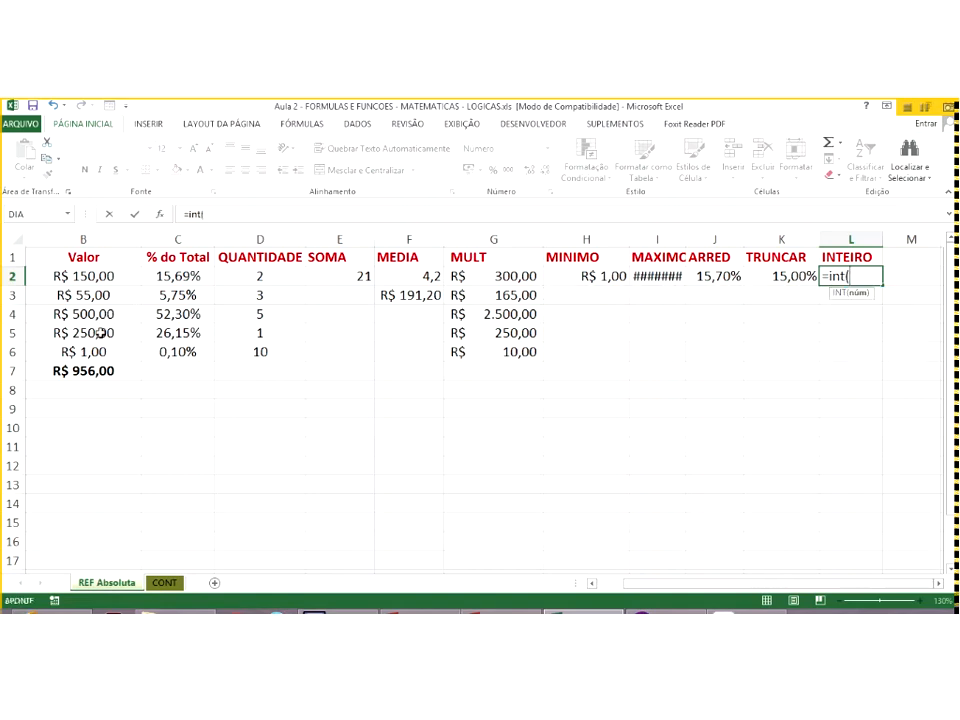
{"action": "left_click", "coordinate": [100, 333]}
{"action": "key", "text": "Return"}
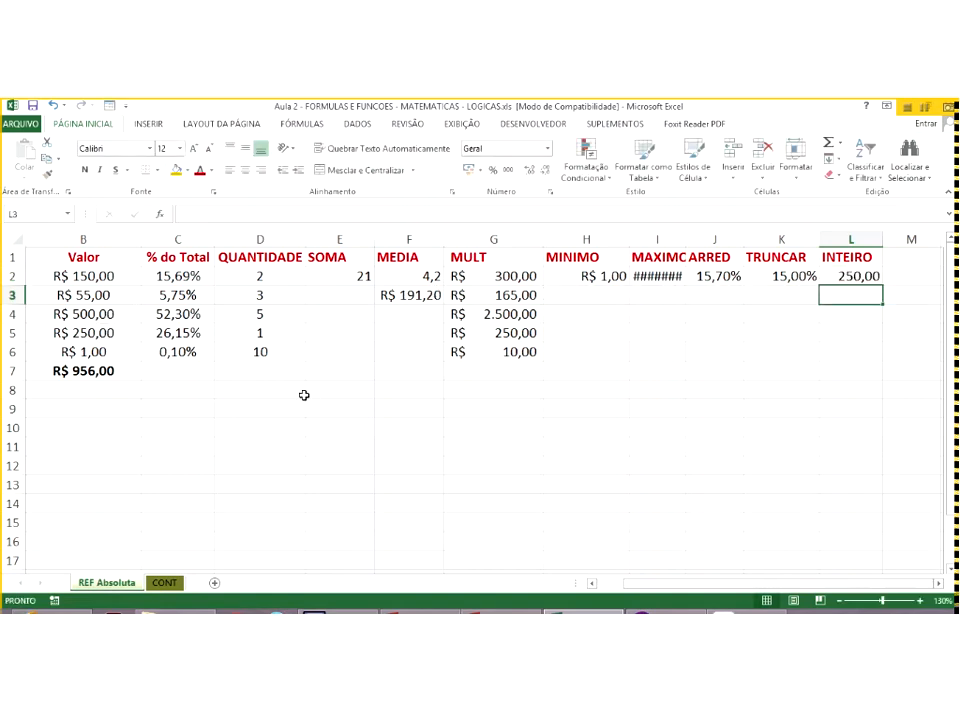
{"action": "left_click", "coordinate": [100, 333]}
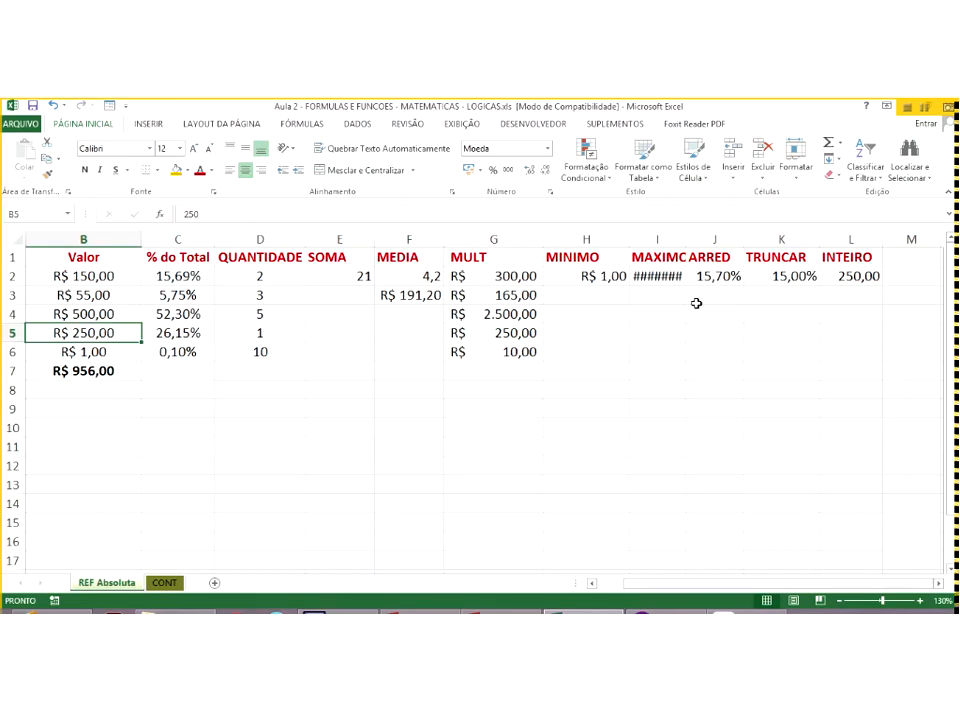
- Change the reference inside the INT formula in L2 to C2
{"action": "left_click", "coordinate": [857, 276]}
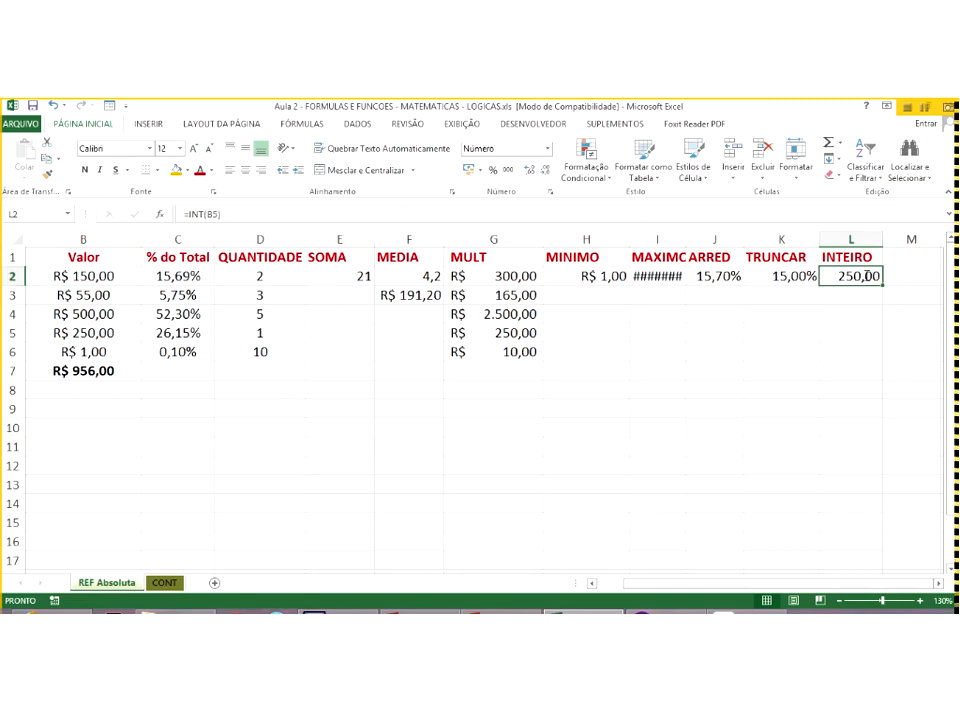
{"action": "double_click", "coordinate": [857, 276]}
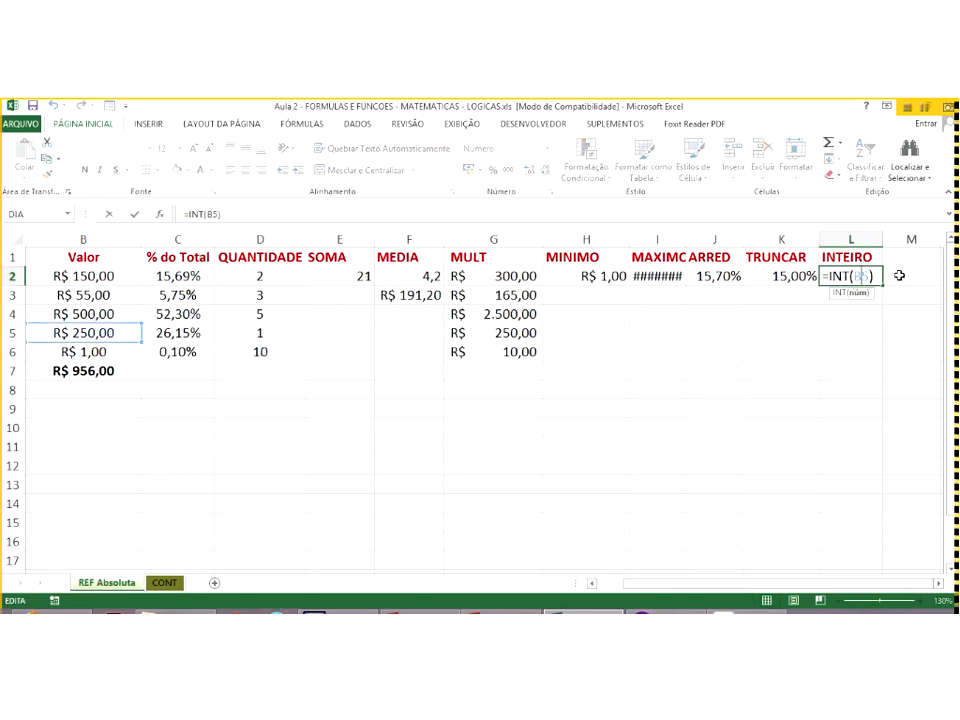
{"action": "type", "text": "c2"}
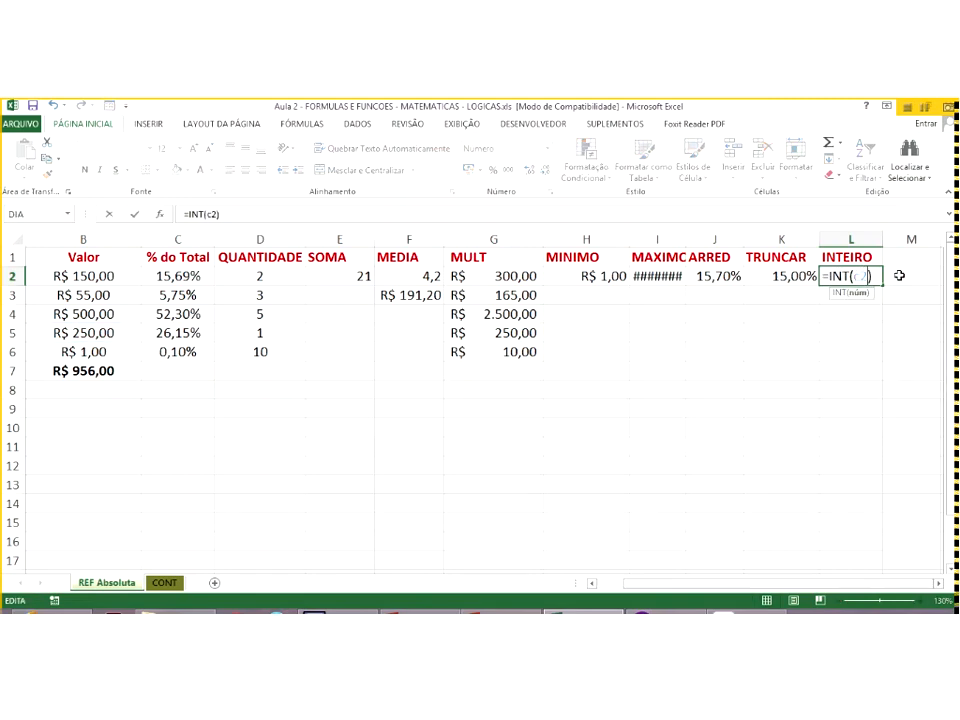
{"action": "key", "text": "Return"}
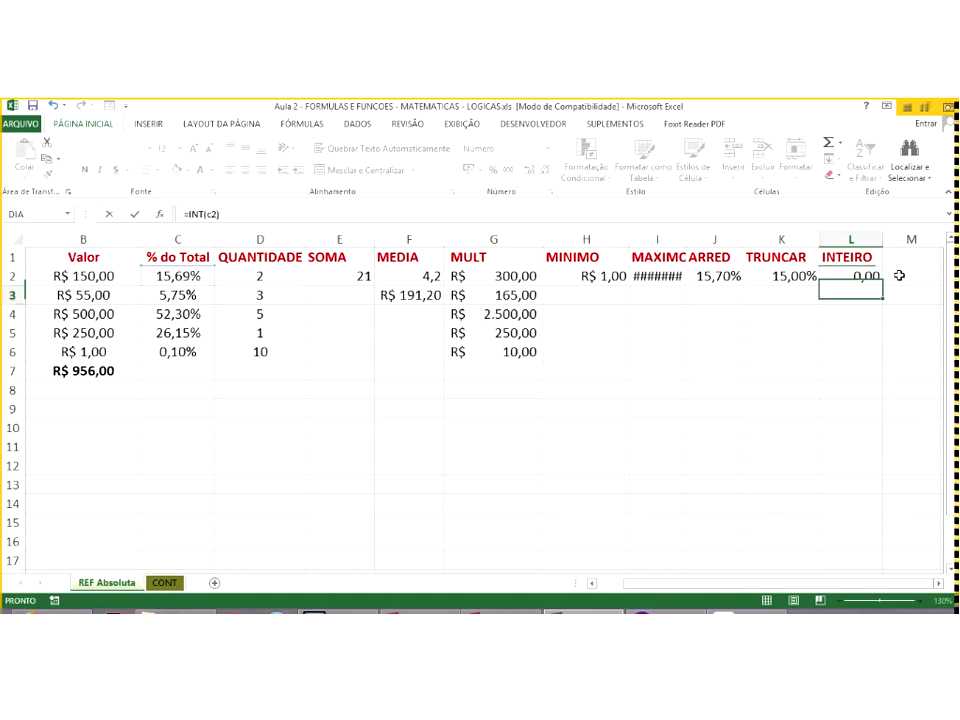
{"action": "left_click", "coordinate": [866, 277]}
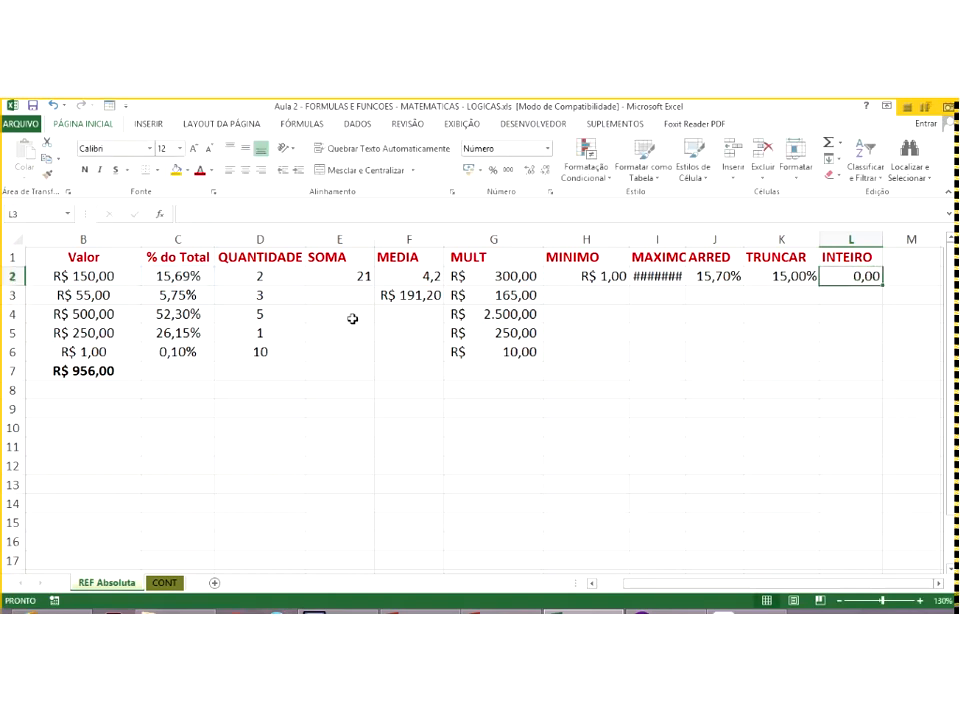
- Try the Número format on the % do Total value in C2 and return the cell to the percent style
{"action": "left_click", "coordinate": [199, 288]}
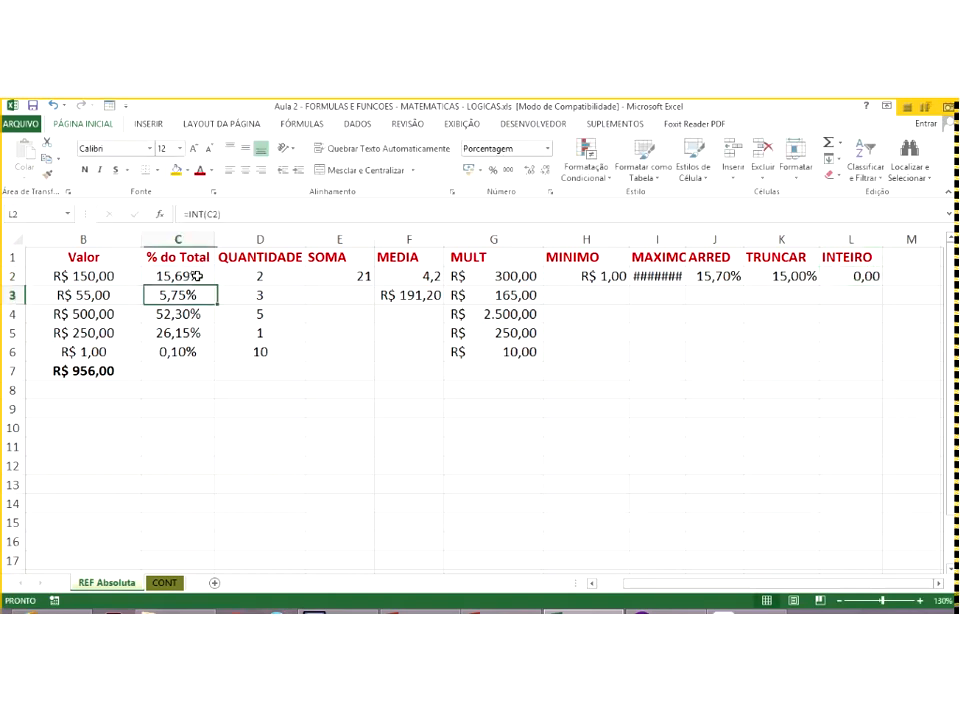
{"action": "left_click", "coordinate": [547, 148]}
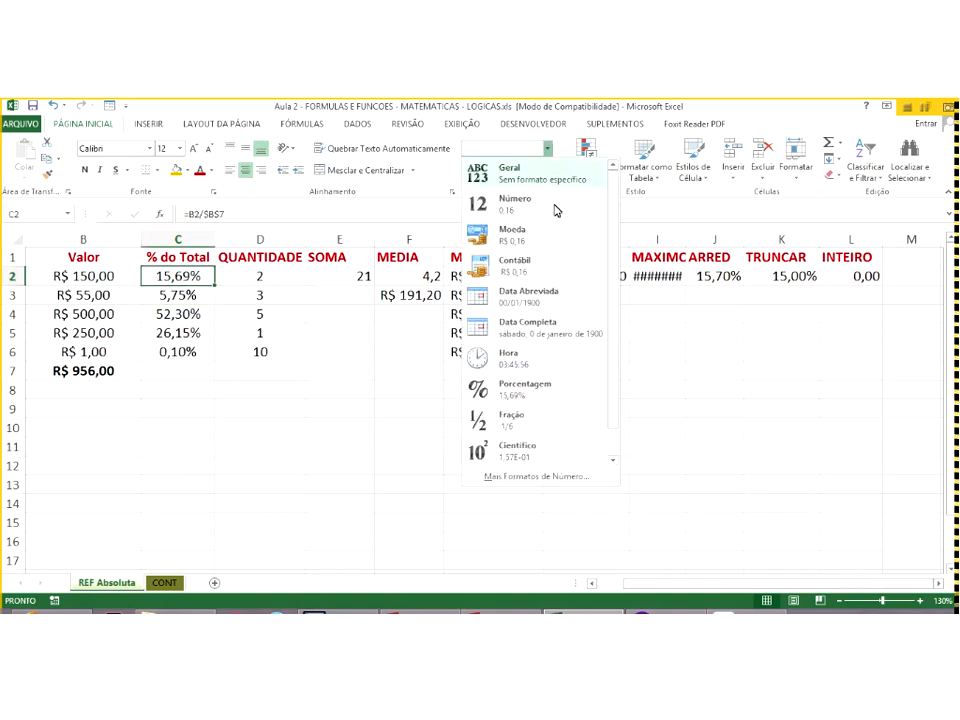
{"action": "left_click", "coordinate": [556, 205]}
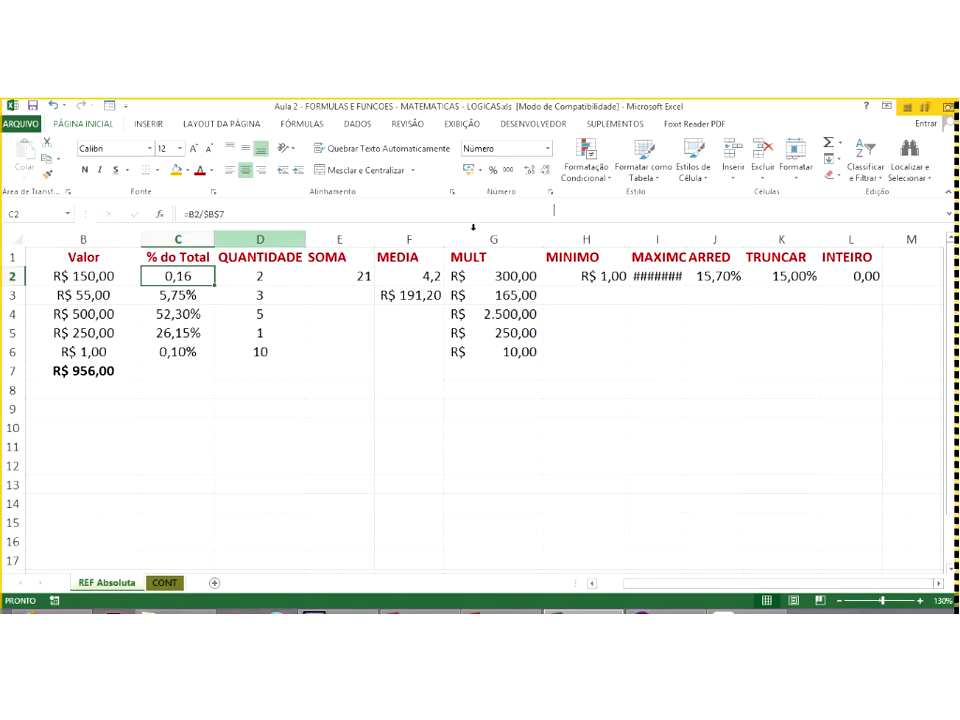
{"action": "left_click", "coordinate": [493, 170]}
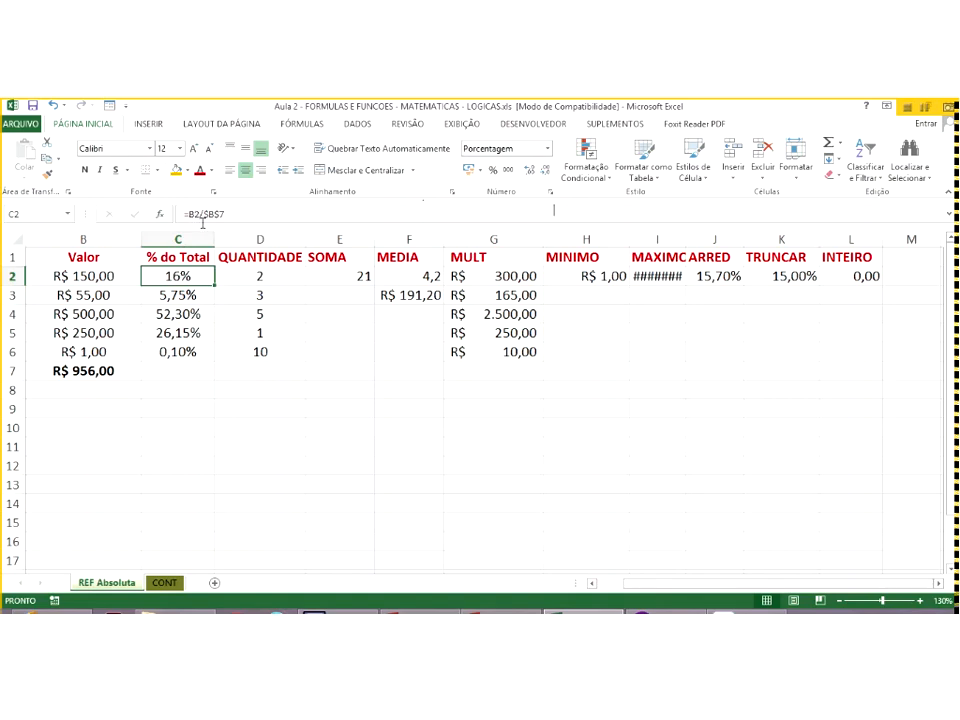
- Inspect the % do Total formula in C2 and compare it with the INT formula in L2
{"action": "double_click", "coordinate": [198, 274]}
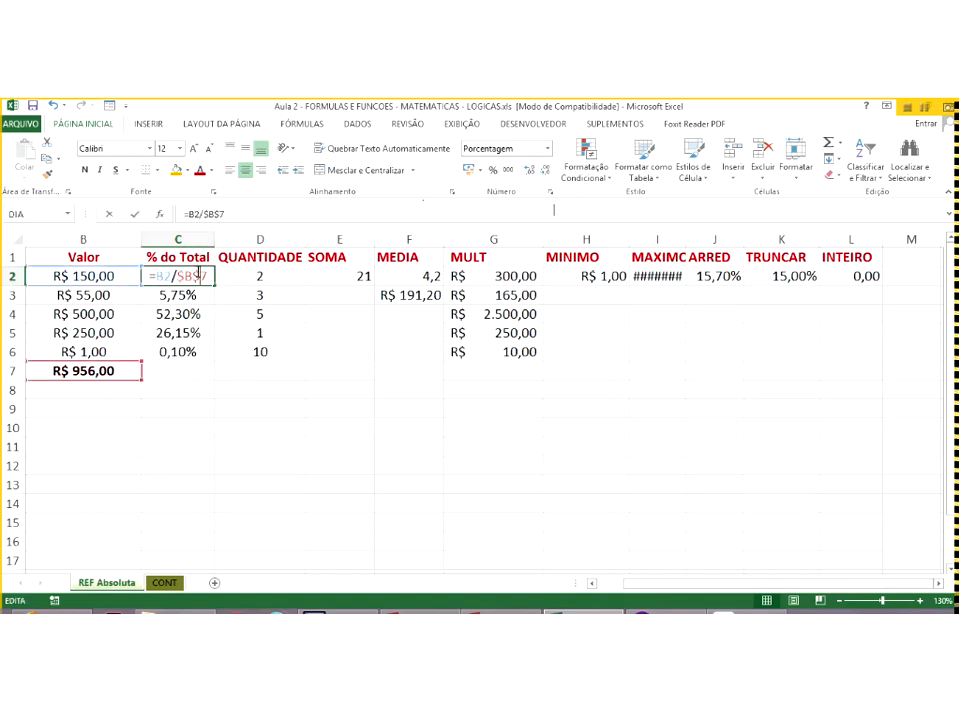
{"action": "key", "text": "Return"}
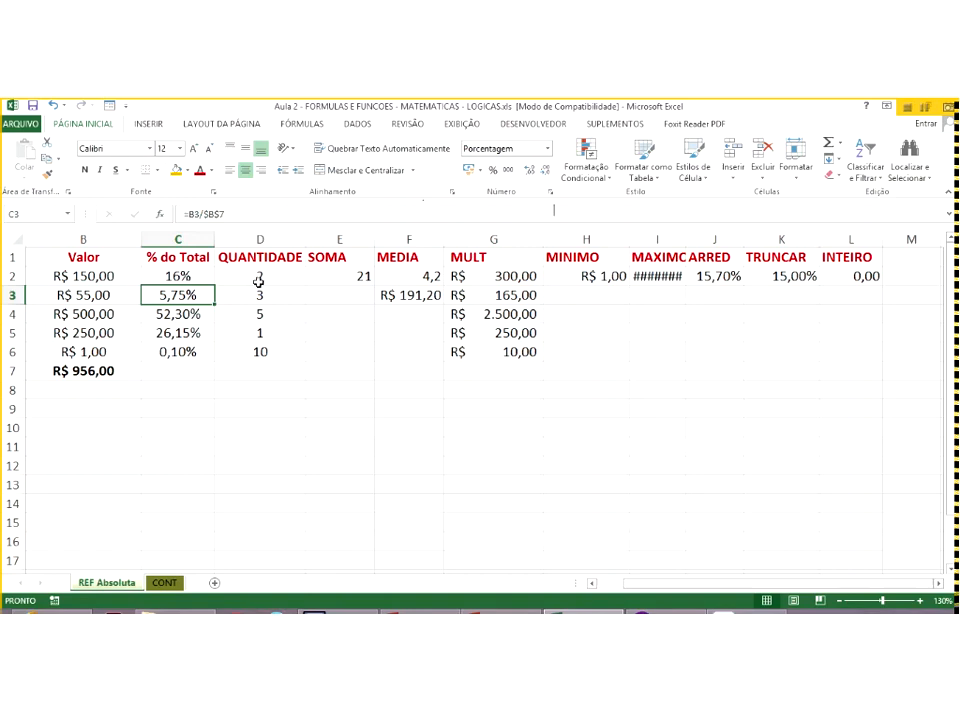
{"action": "key", "text": "Up"}
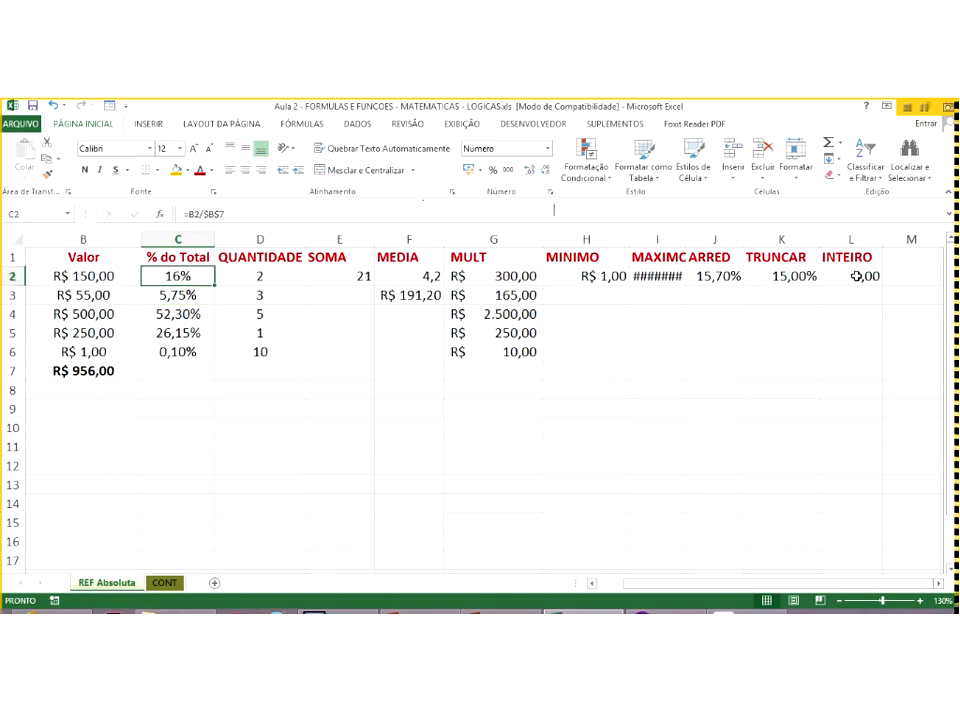
{"action": "left_click", "coordinate": [856, 277]}
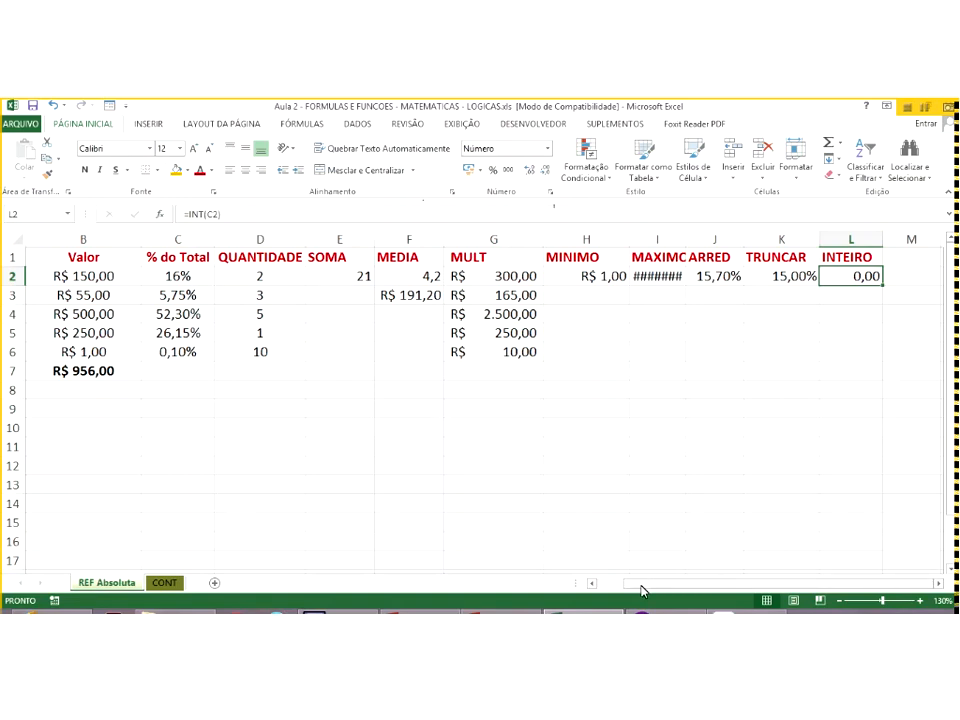
- Widen the MAXIMO column to fit its value and select the ARRED formula in J2
{"action": "scroll", "coordinate": [642, 591], "scroll_direction": "left", "scroll_amount": 1}
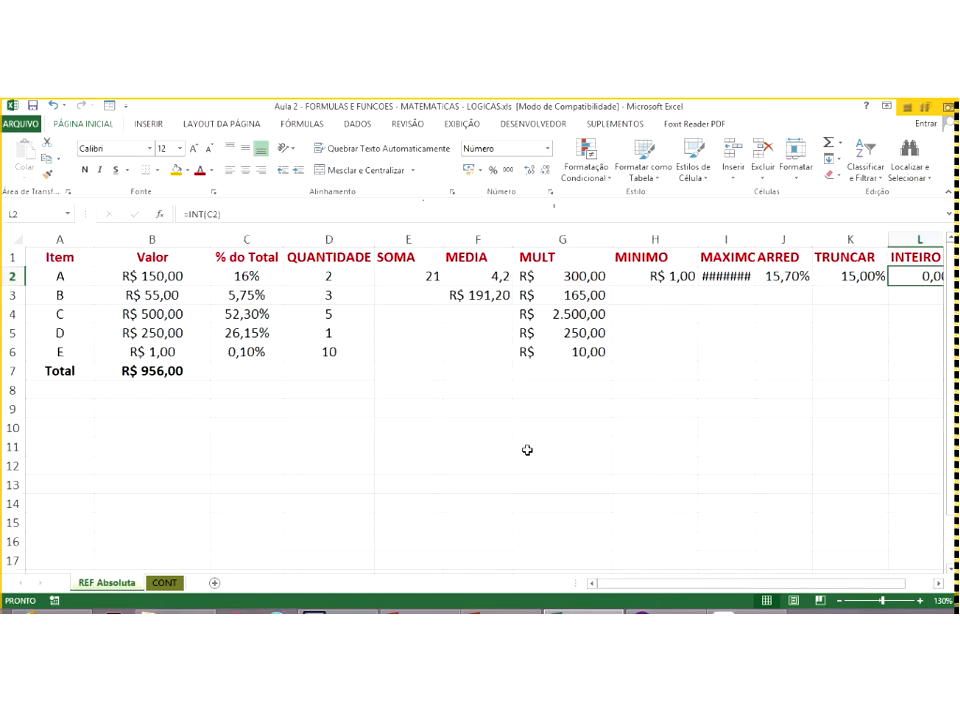
{"action": "left_click_drag", "start_coordinate": [437, 243], "coordinate": [772, 281]}
{"action": "left_click", "coordinate": [772, 281]}
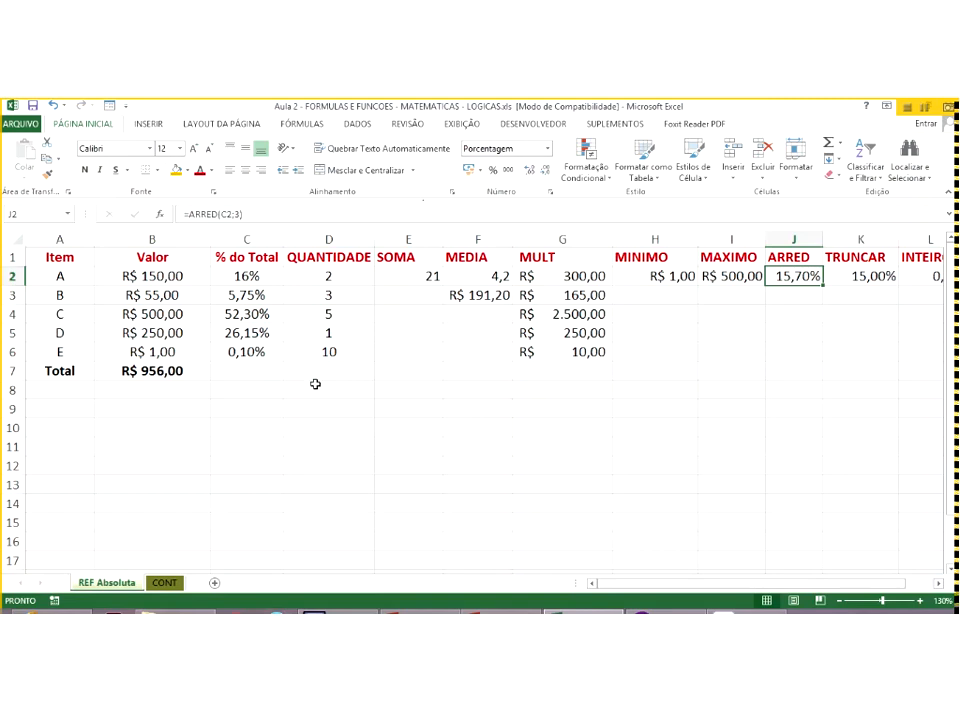
- Highlight columns D to G and G to K to review the function examples from QUANTIDADE through TRUNCAR
{"action": "left_click_drag", "start_coordinate": [293, 238], "coordinate": [606, 262]}
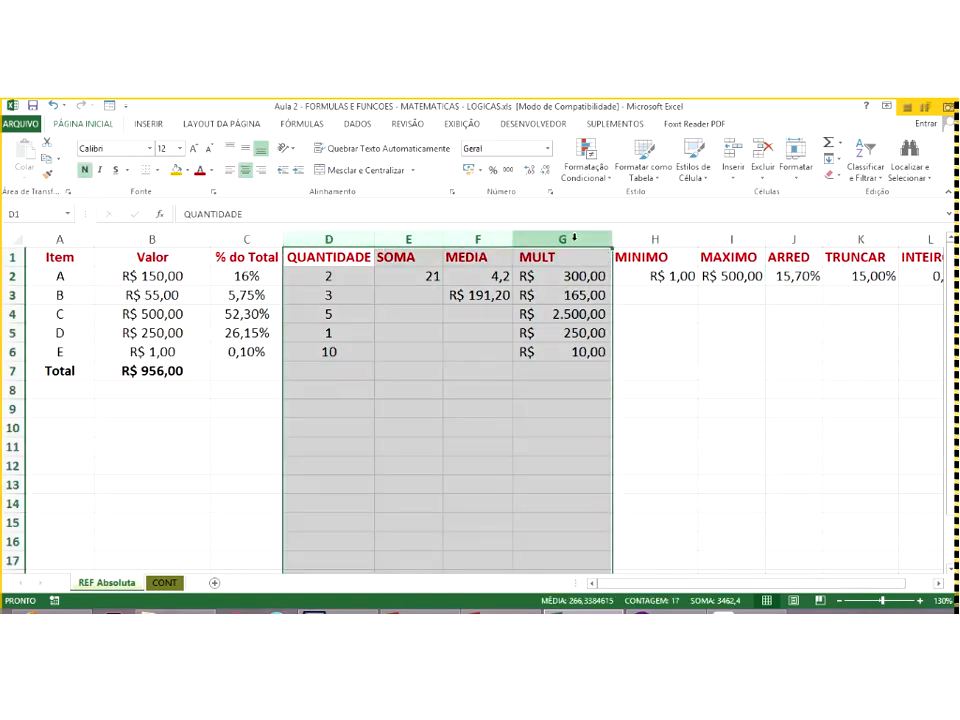
{"action": "left_click", "coordinate": [575, 239]}
{"action": "left_click_drag", "start_coordinate": [577, 239], "coordinate": [916, 284]}
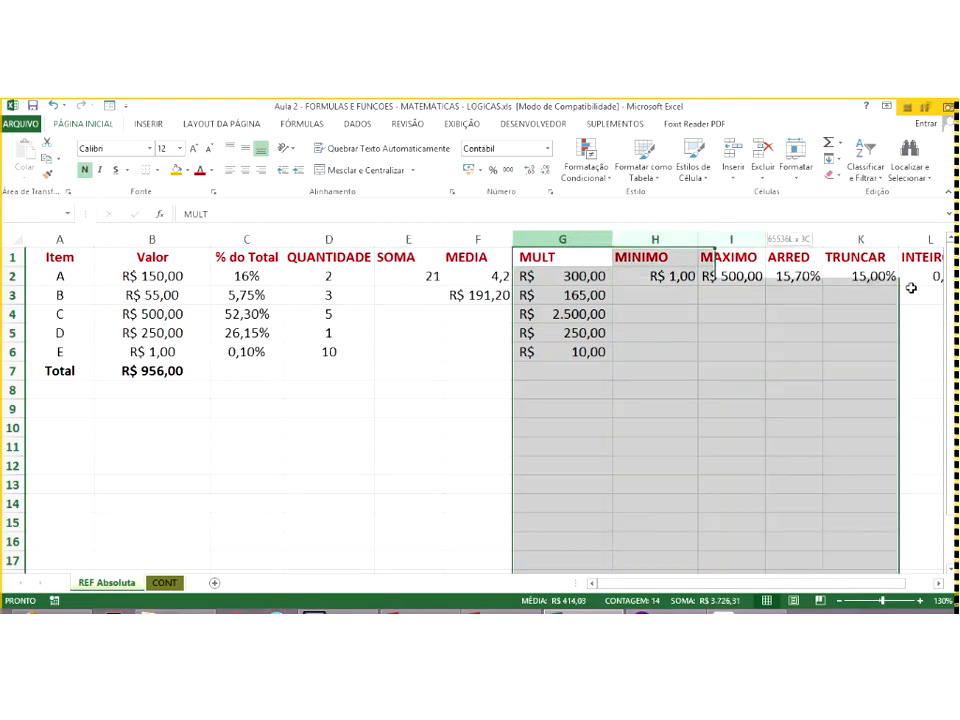
{"action": "left_click", "coordinate": [656, 324]}
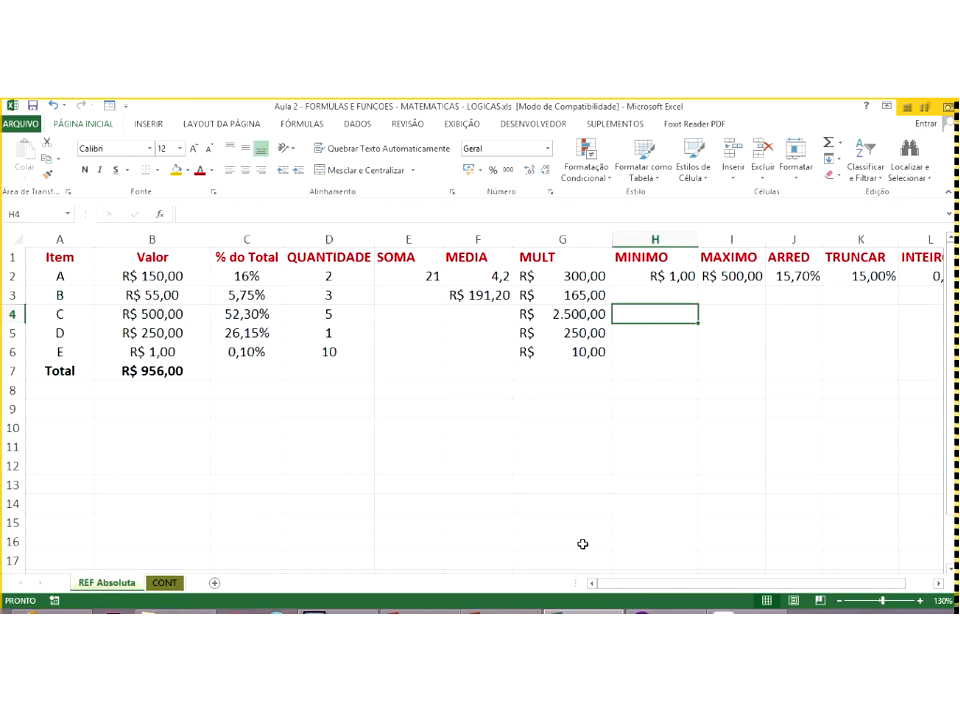
- Switch from the workbook to another open application window
{"action": "left_click", "coordinate": [664, 610]}
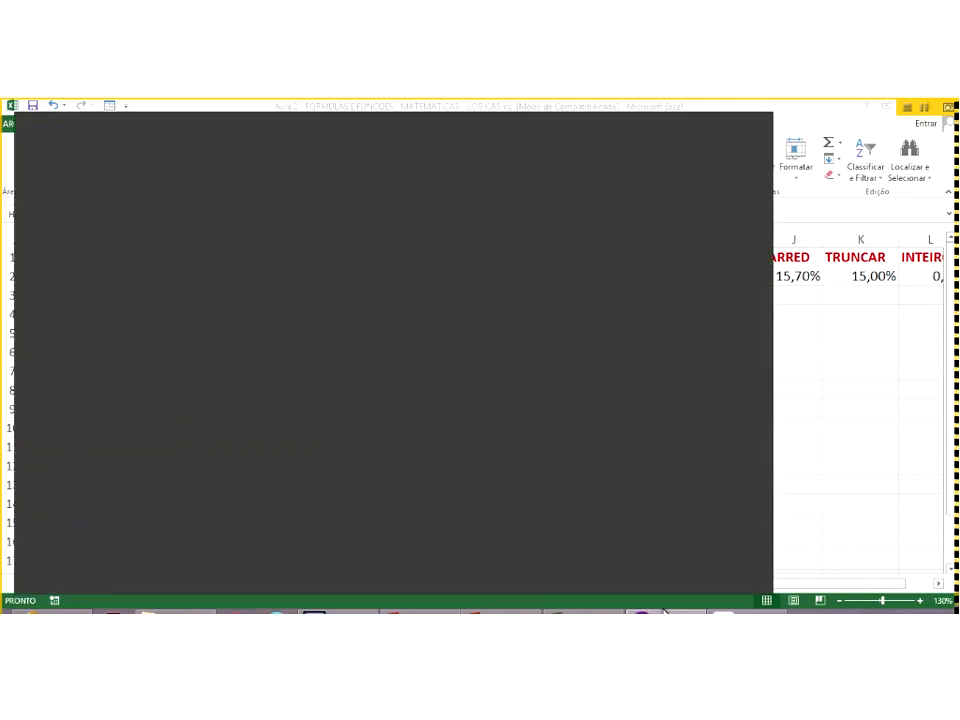